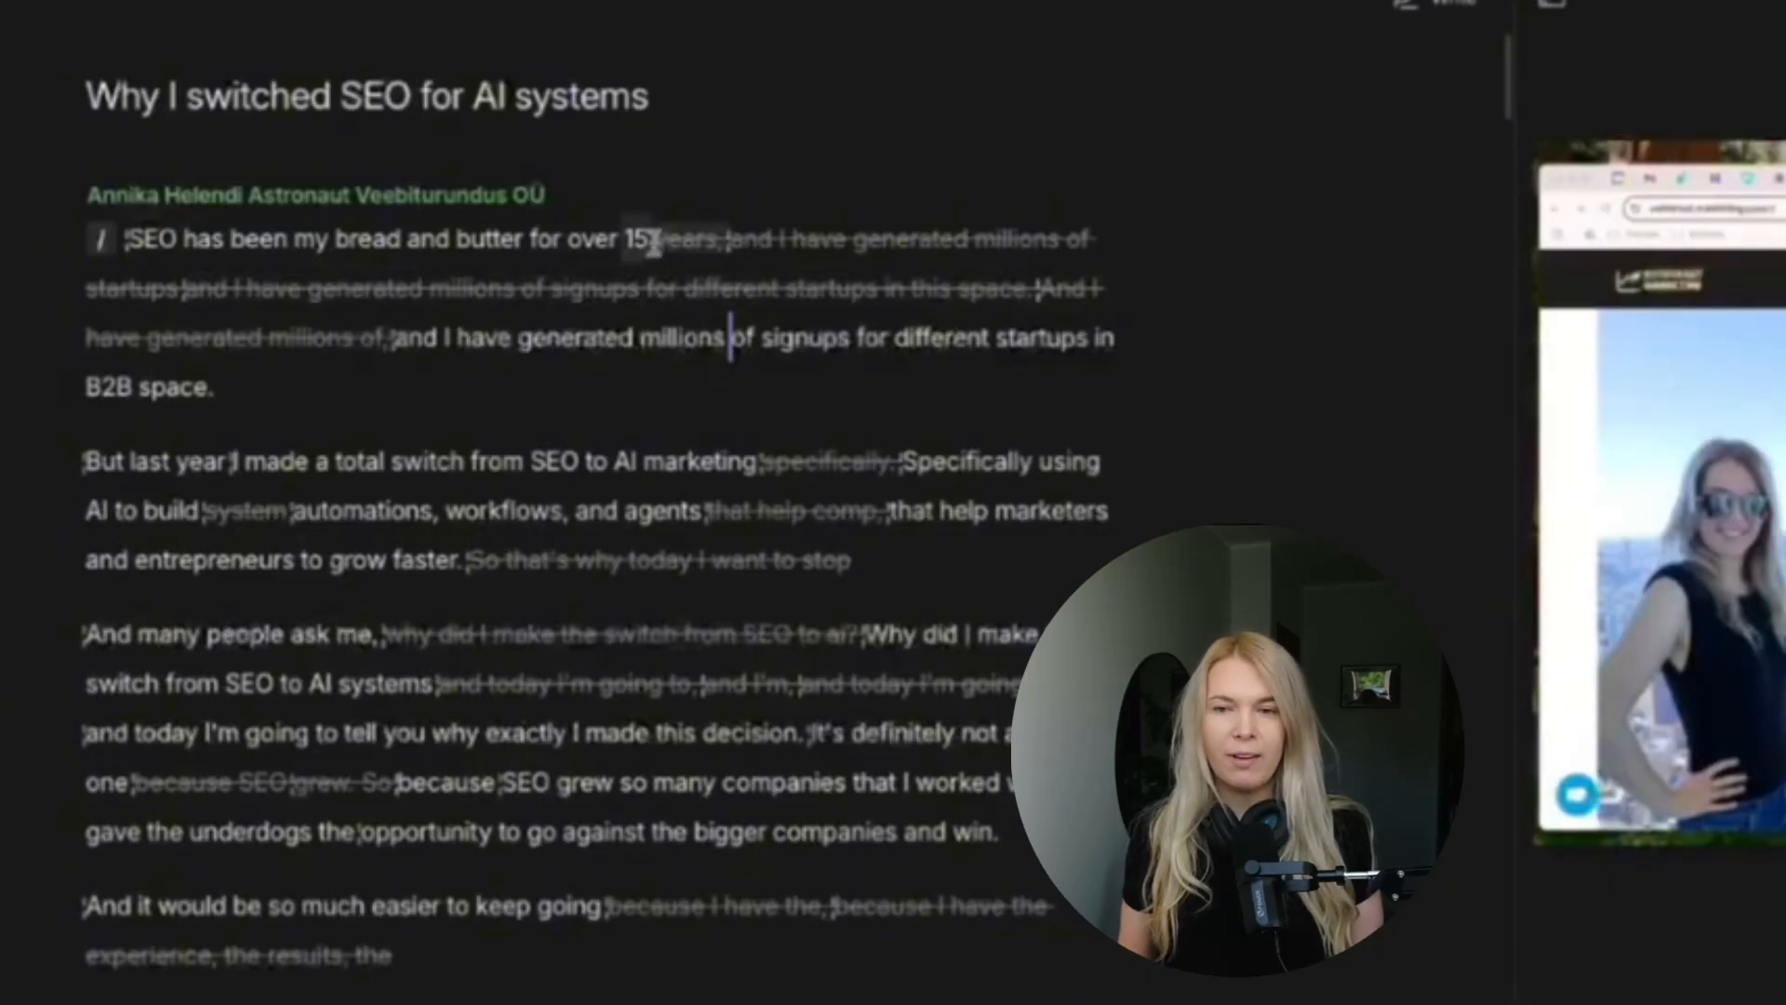
- Select the opening audio clip in the timeline and reposition the camera overlay along the right edge of the video canvas
mouse_move(663, 238)
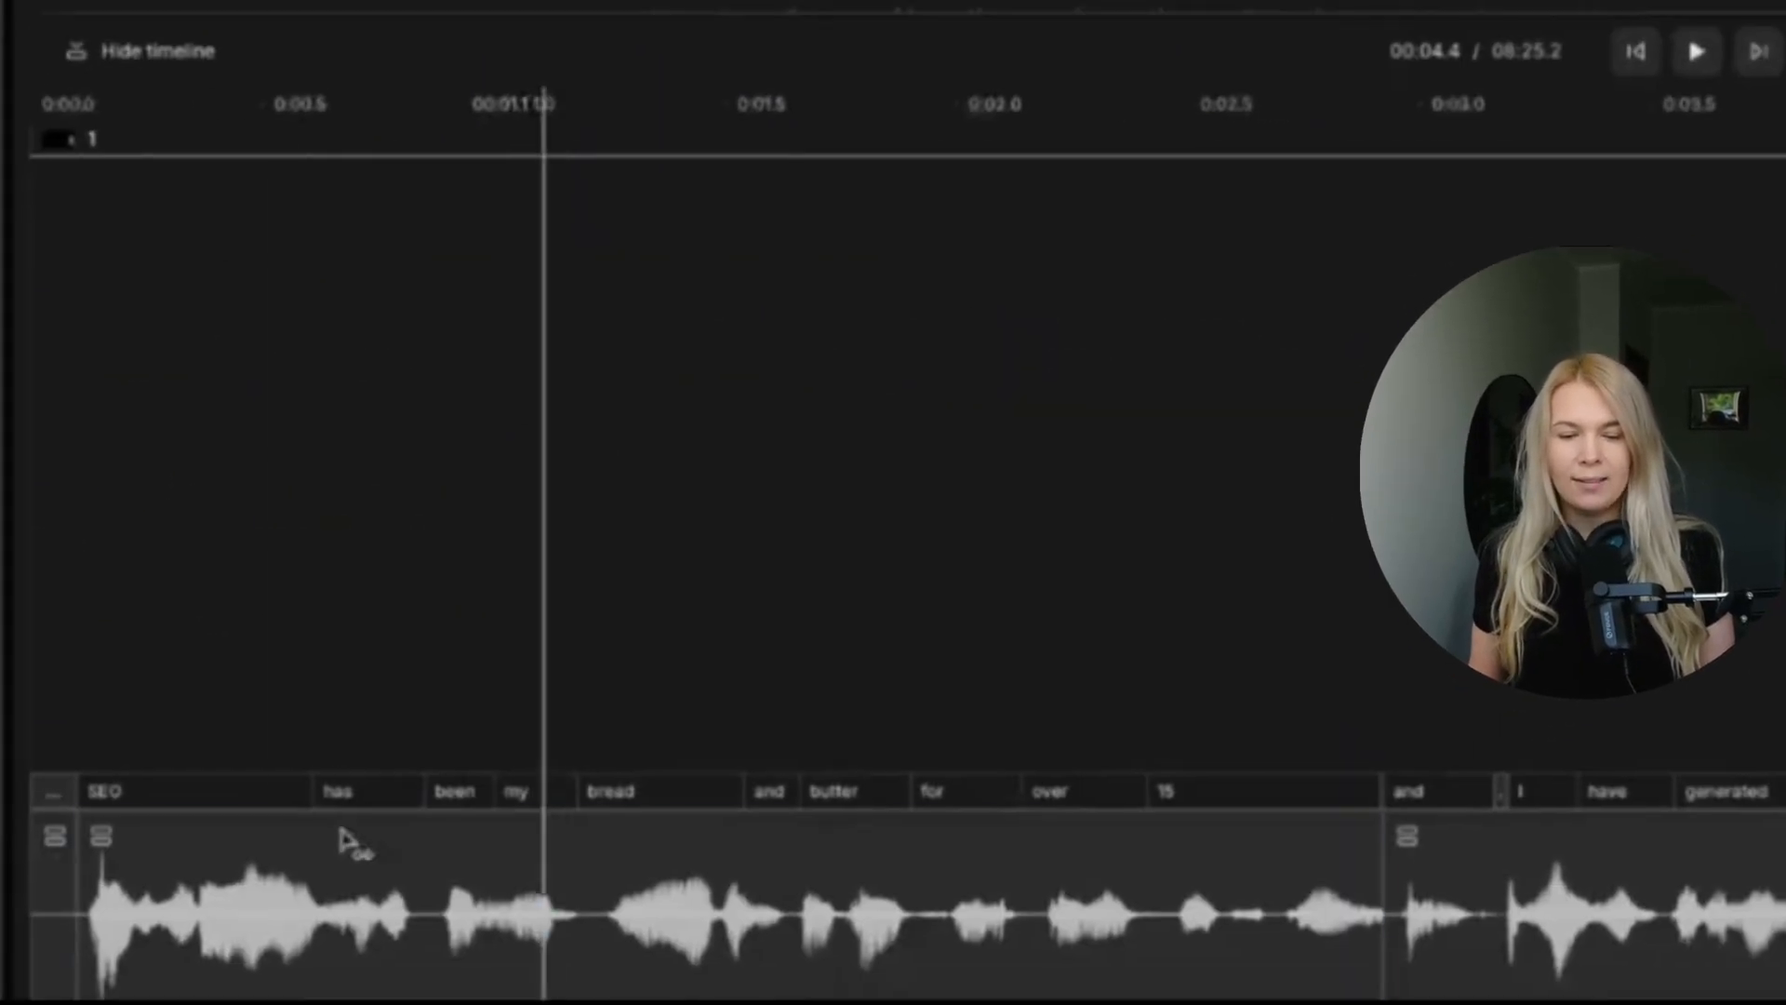
click(1091, 781)
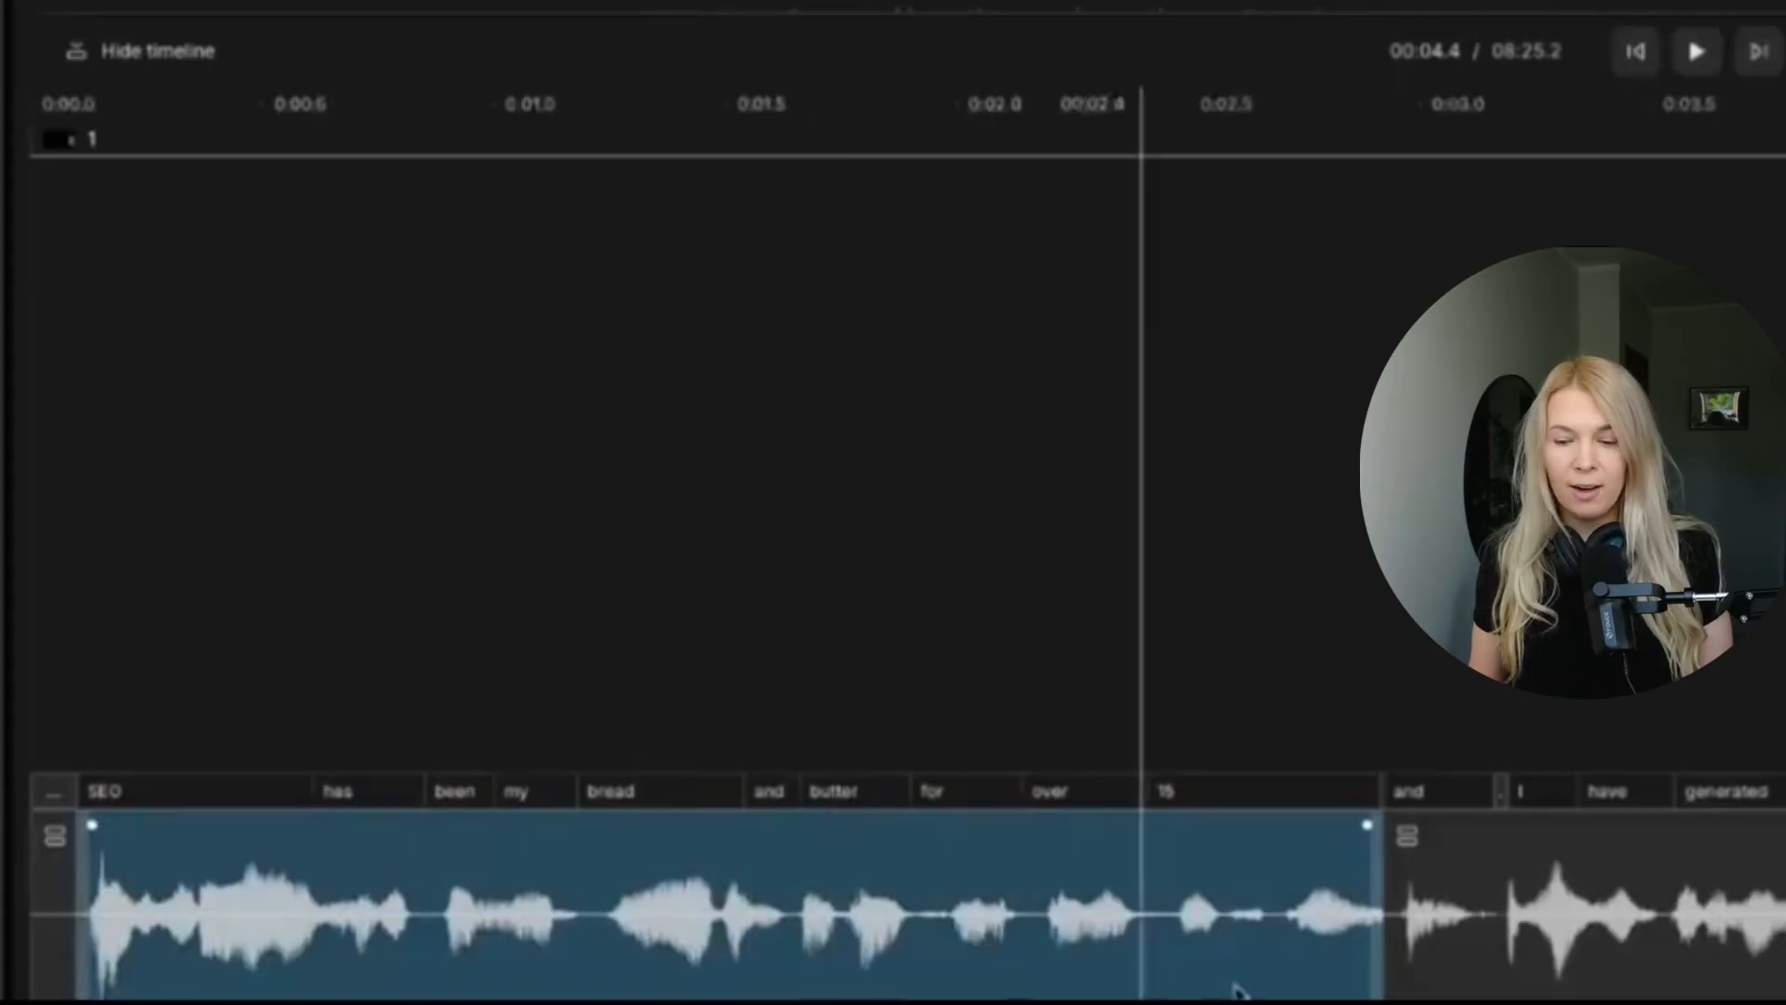
click(1342, 914)
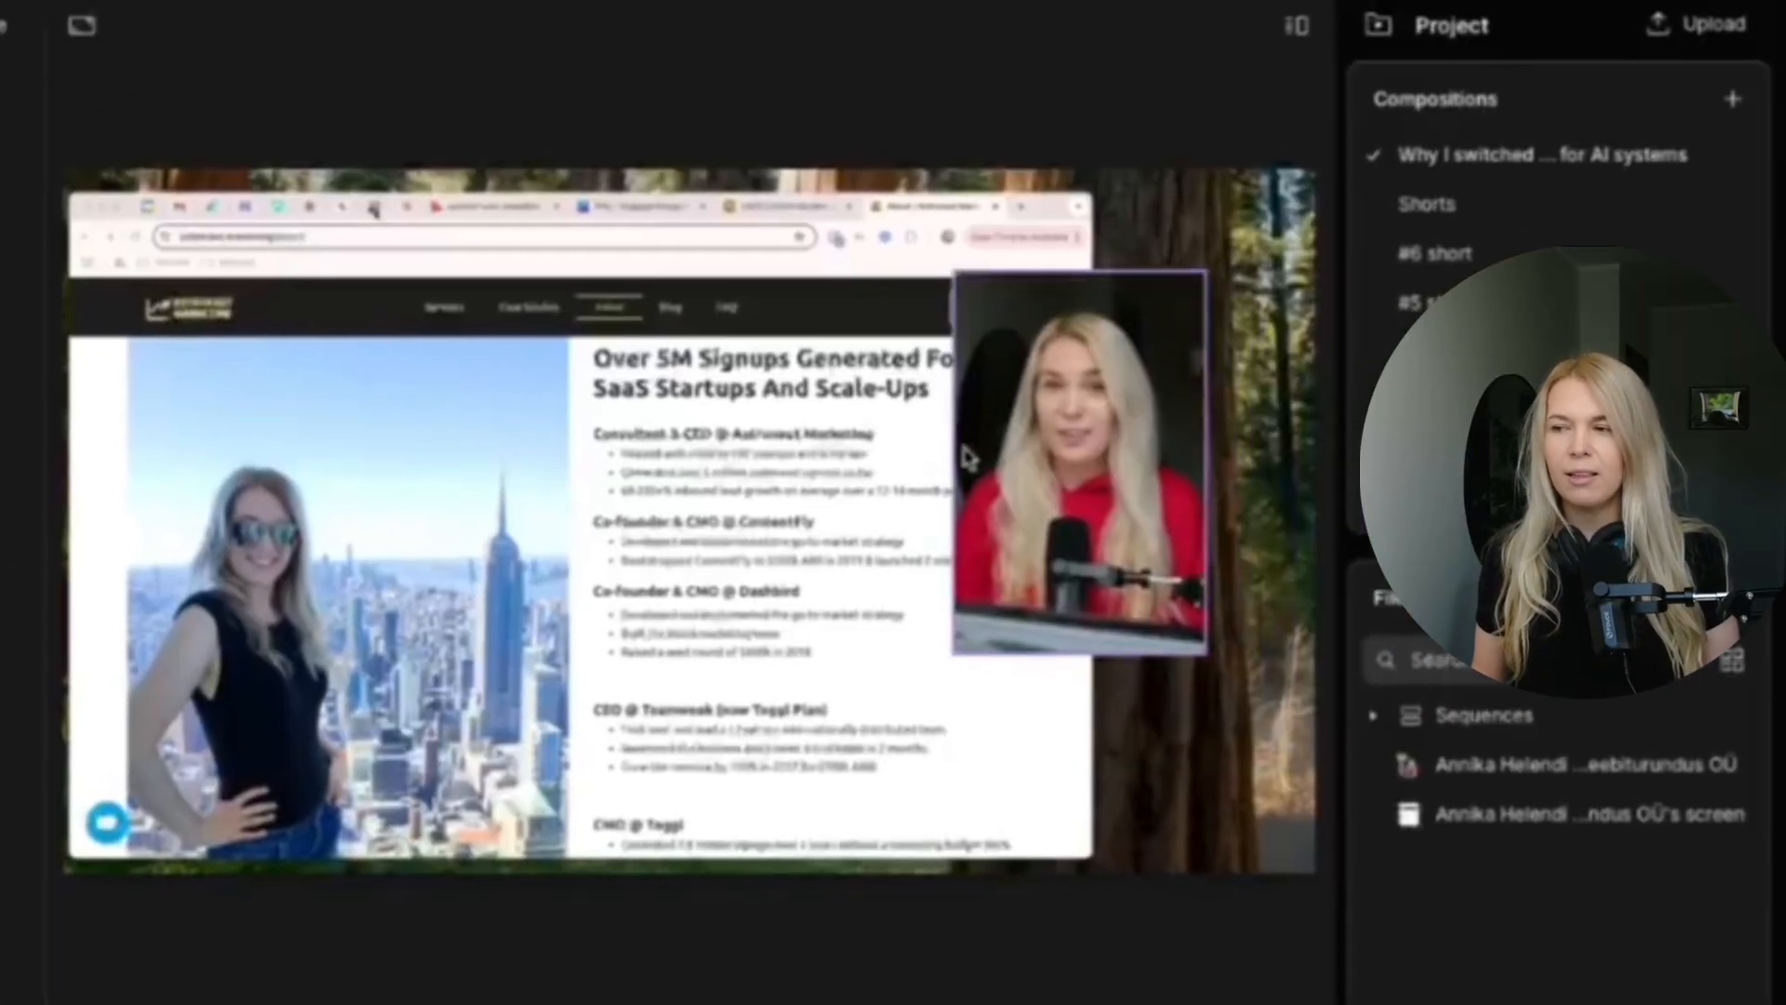
drag(890, 508, 1059, 504)
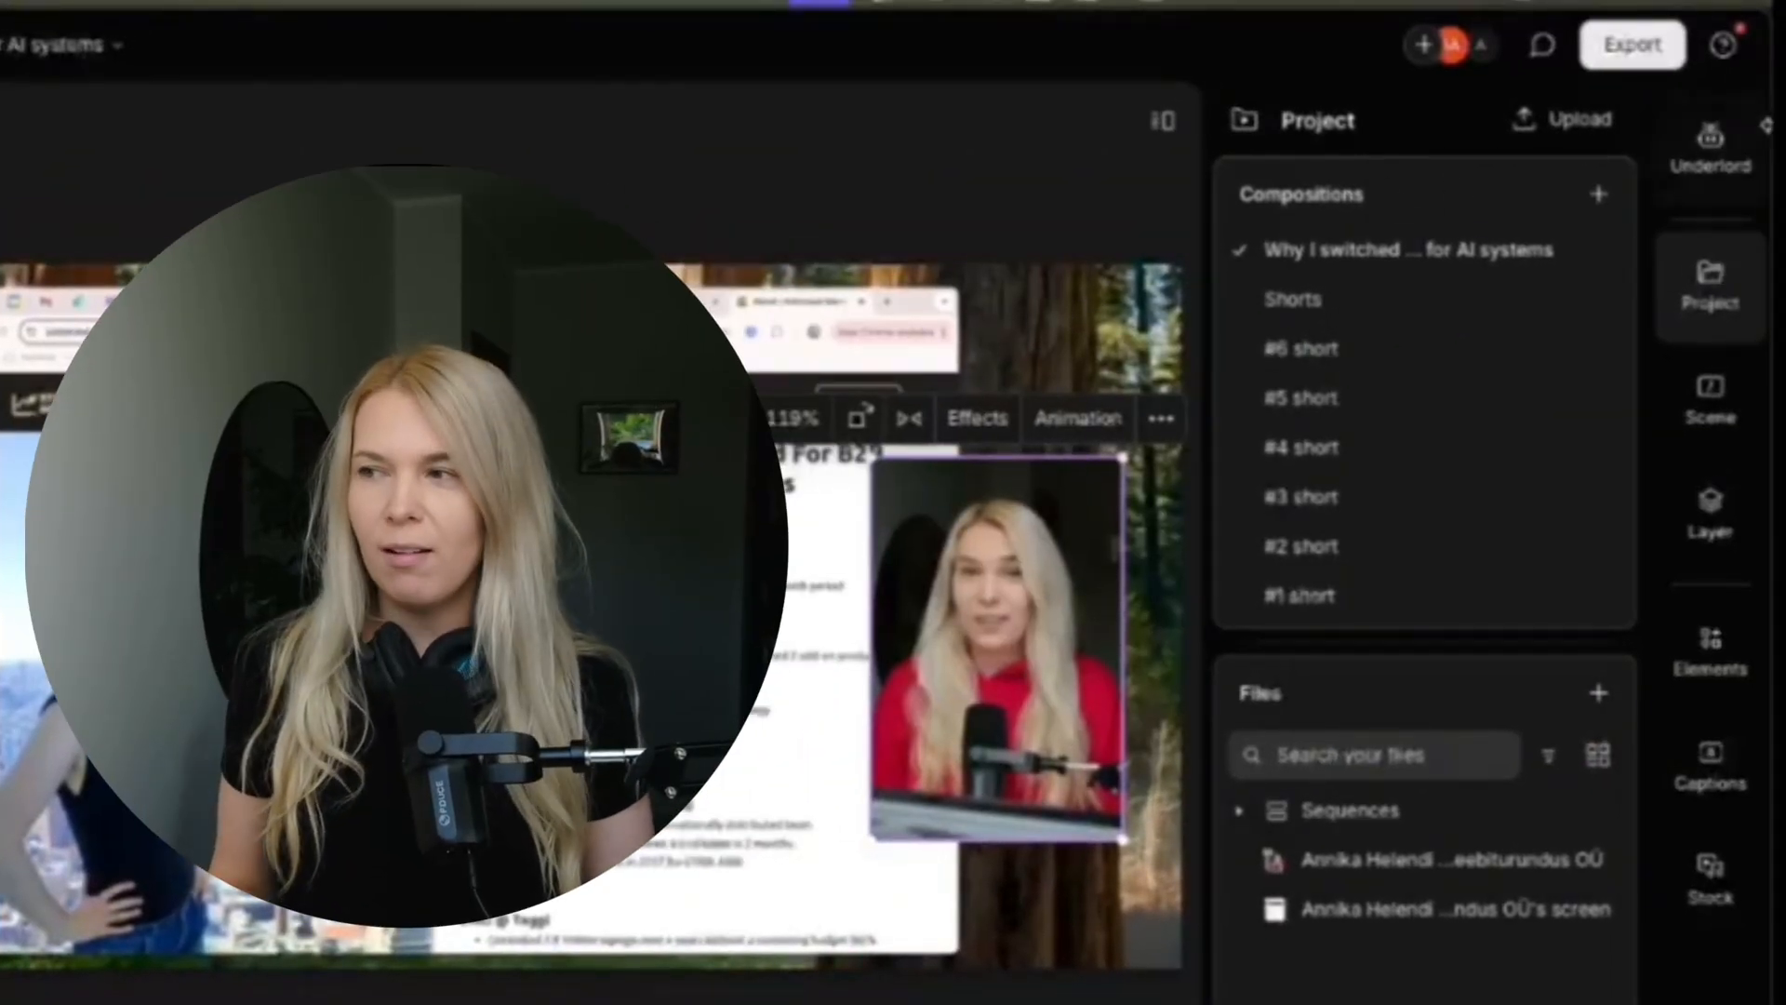
- Open the Underlord AI tools and look over the Sound good actions
click(1711, 168)
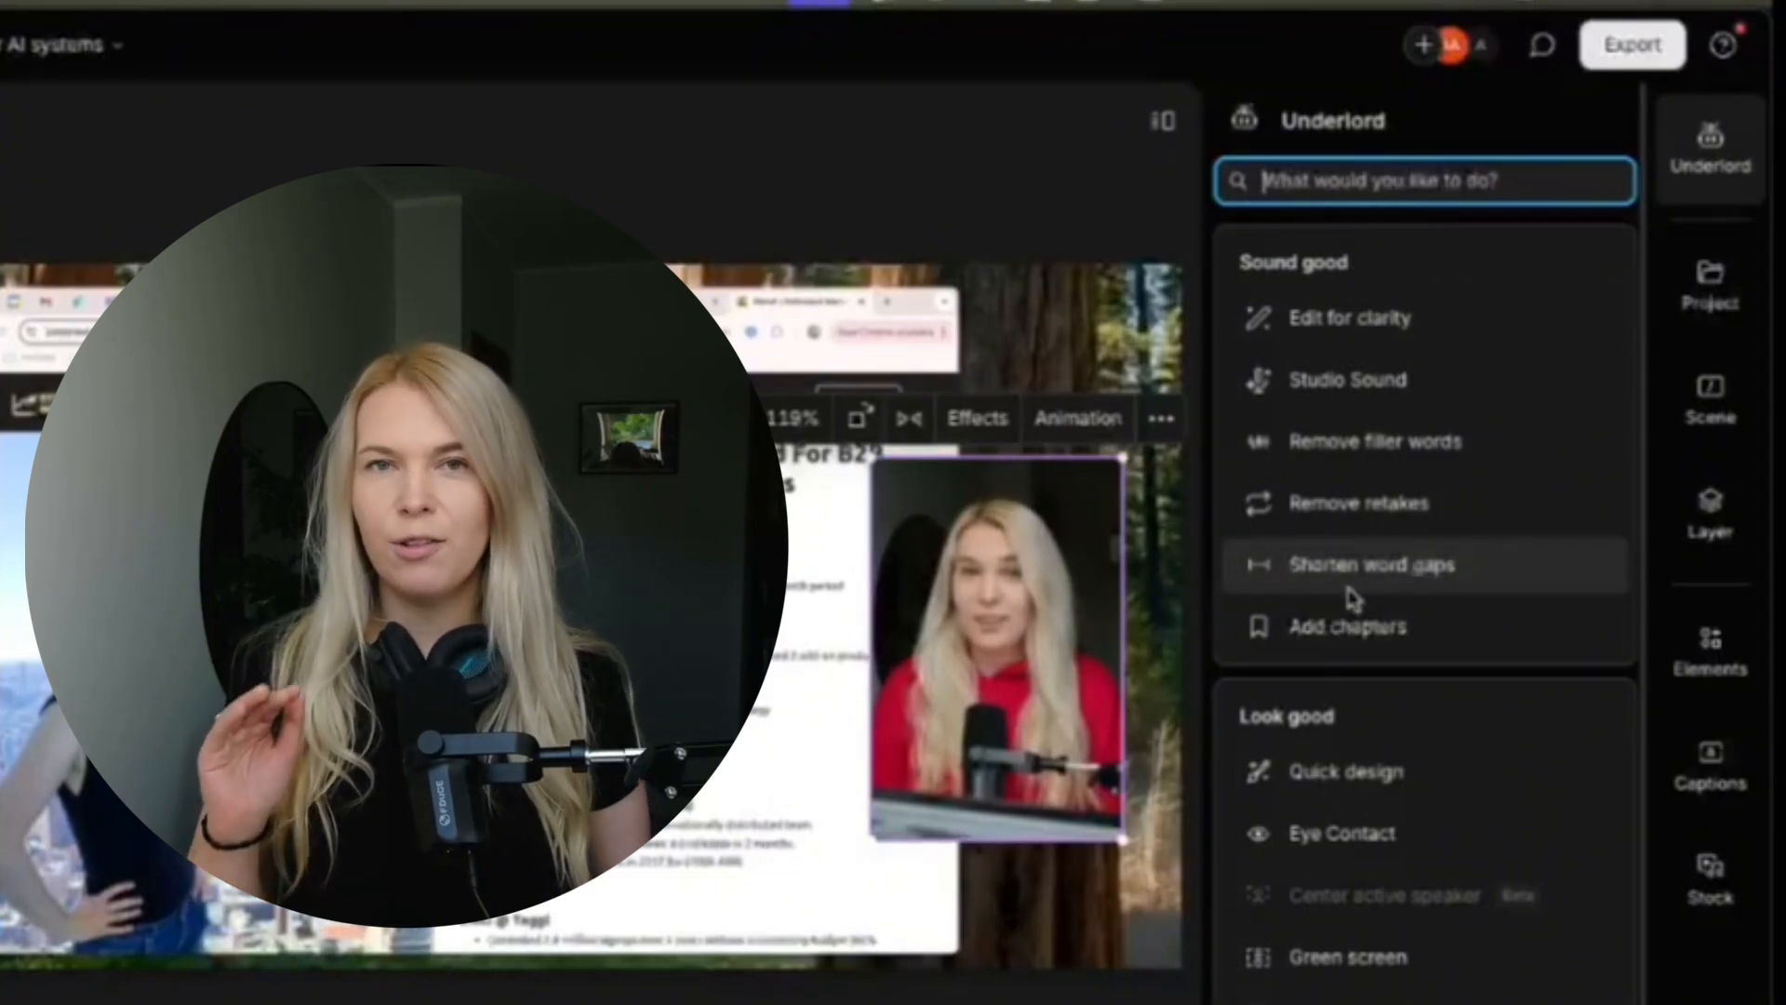
mouse_move(1351, 598)
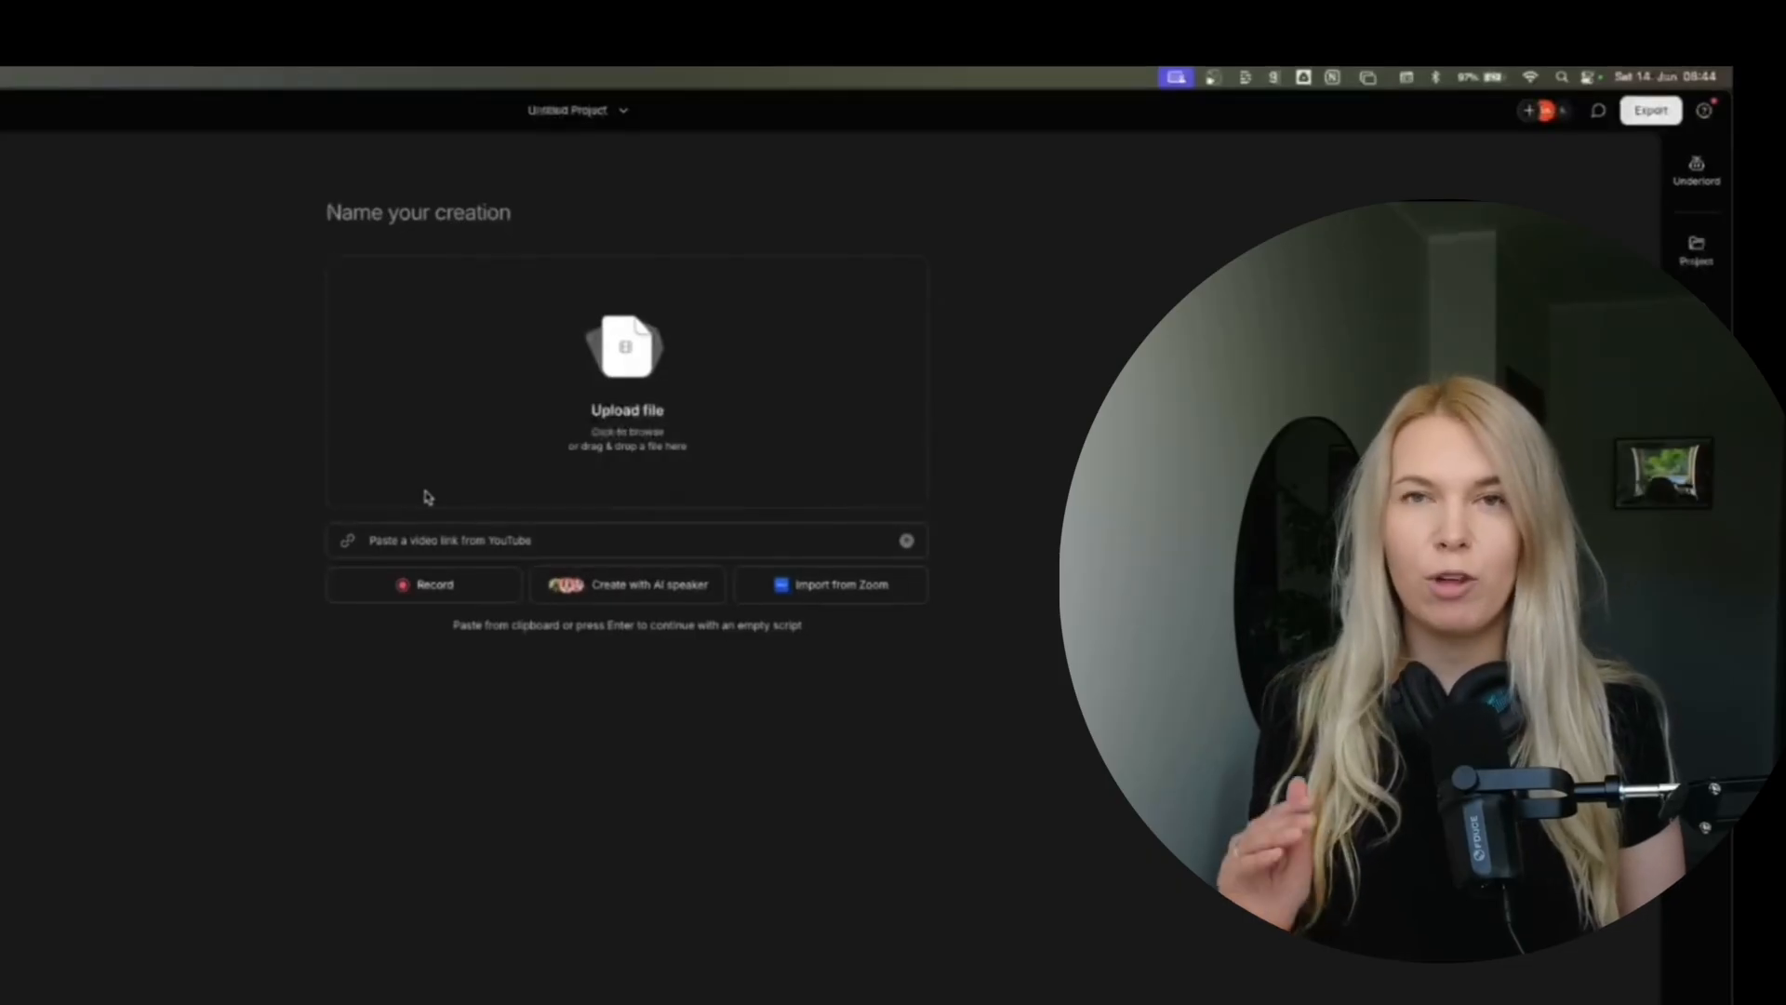
- Open the screen recorder in the untitled project, look over its camera, microphone and screen controls, and close it
click(427, 586)
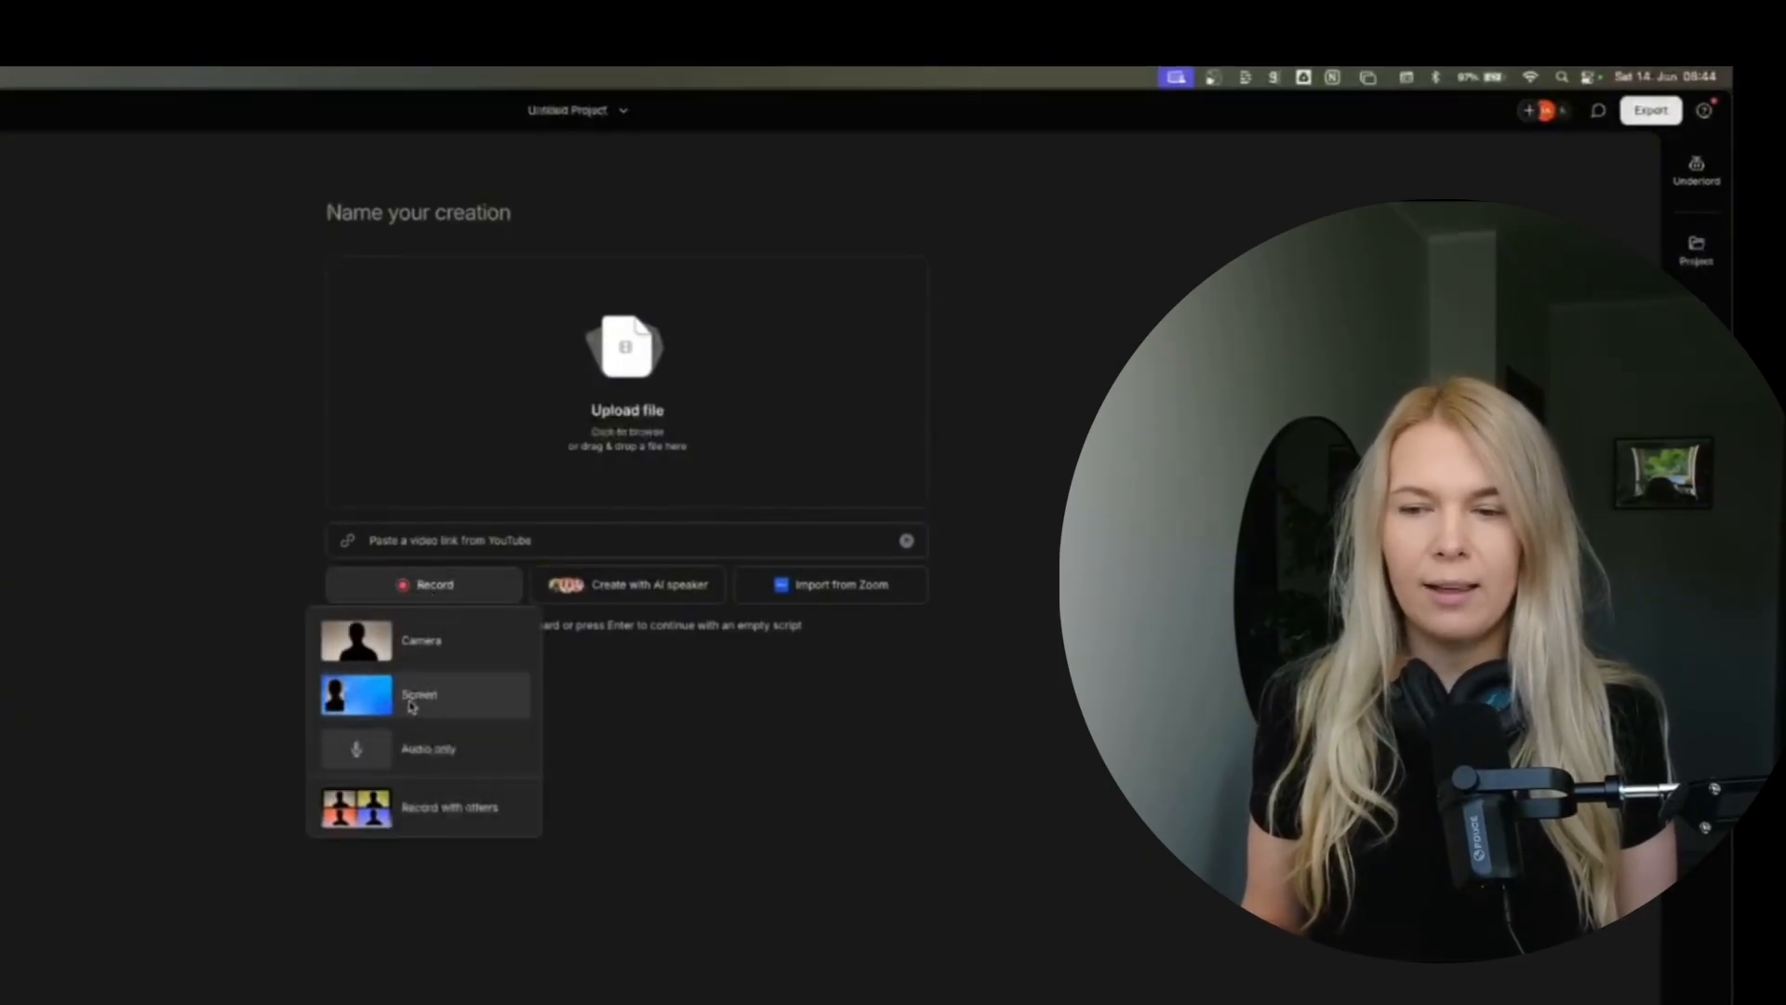
click(412, 711)
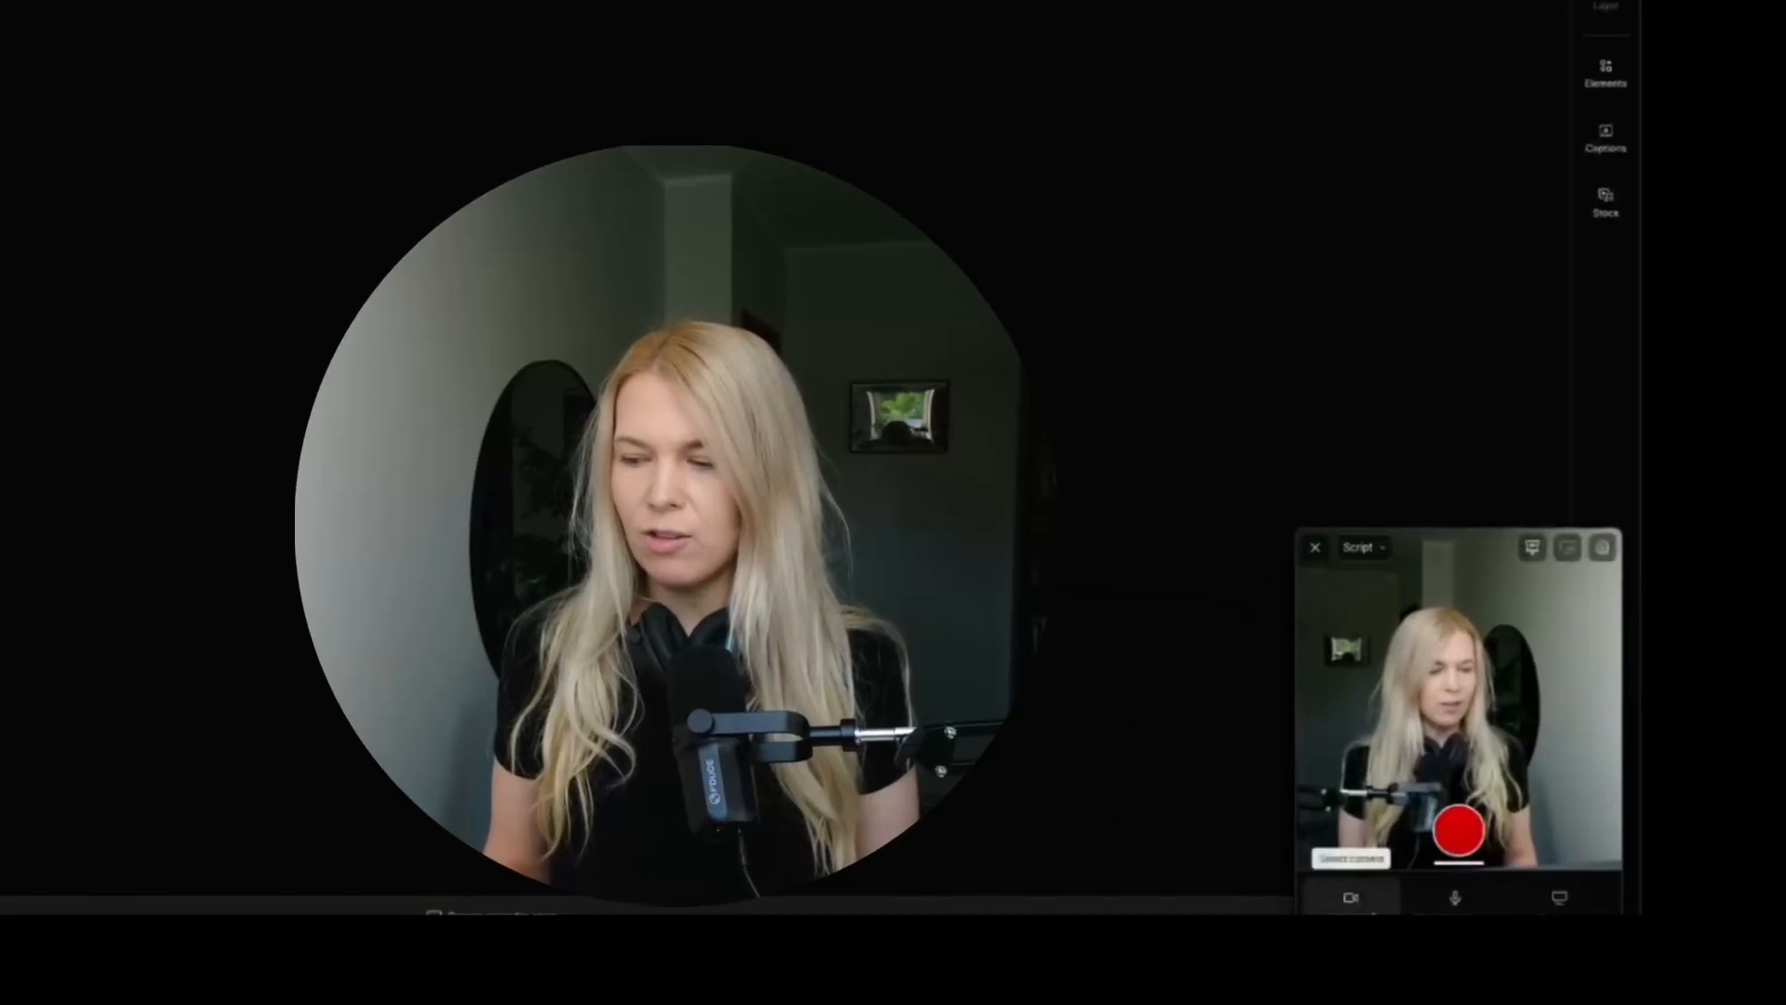
click(1544, 907)
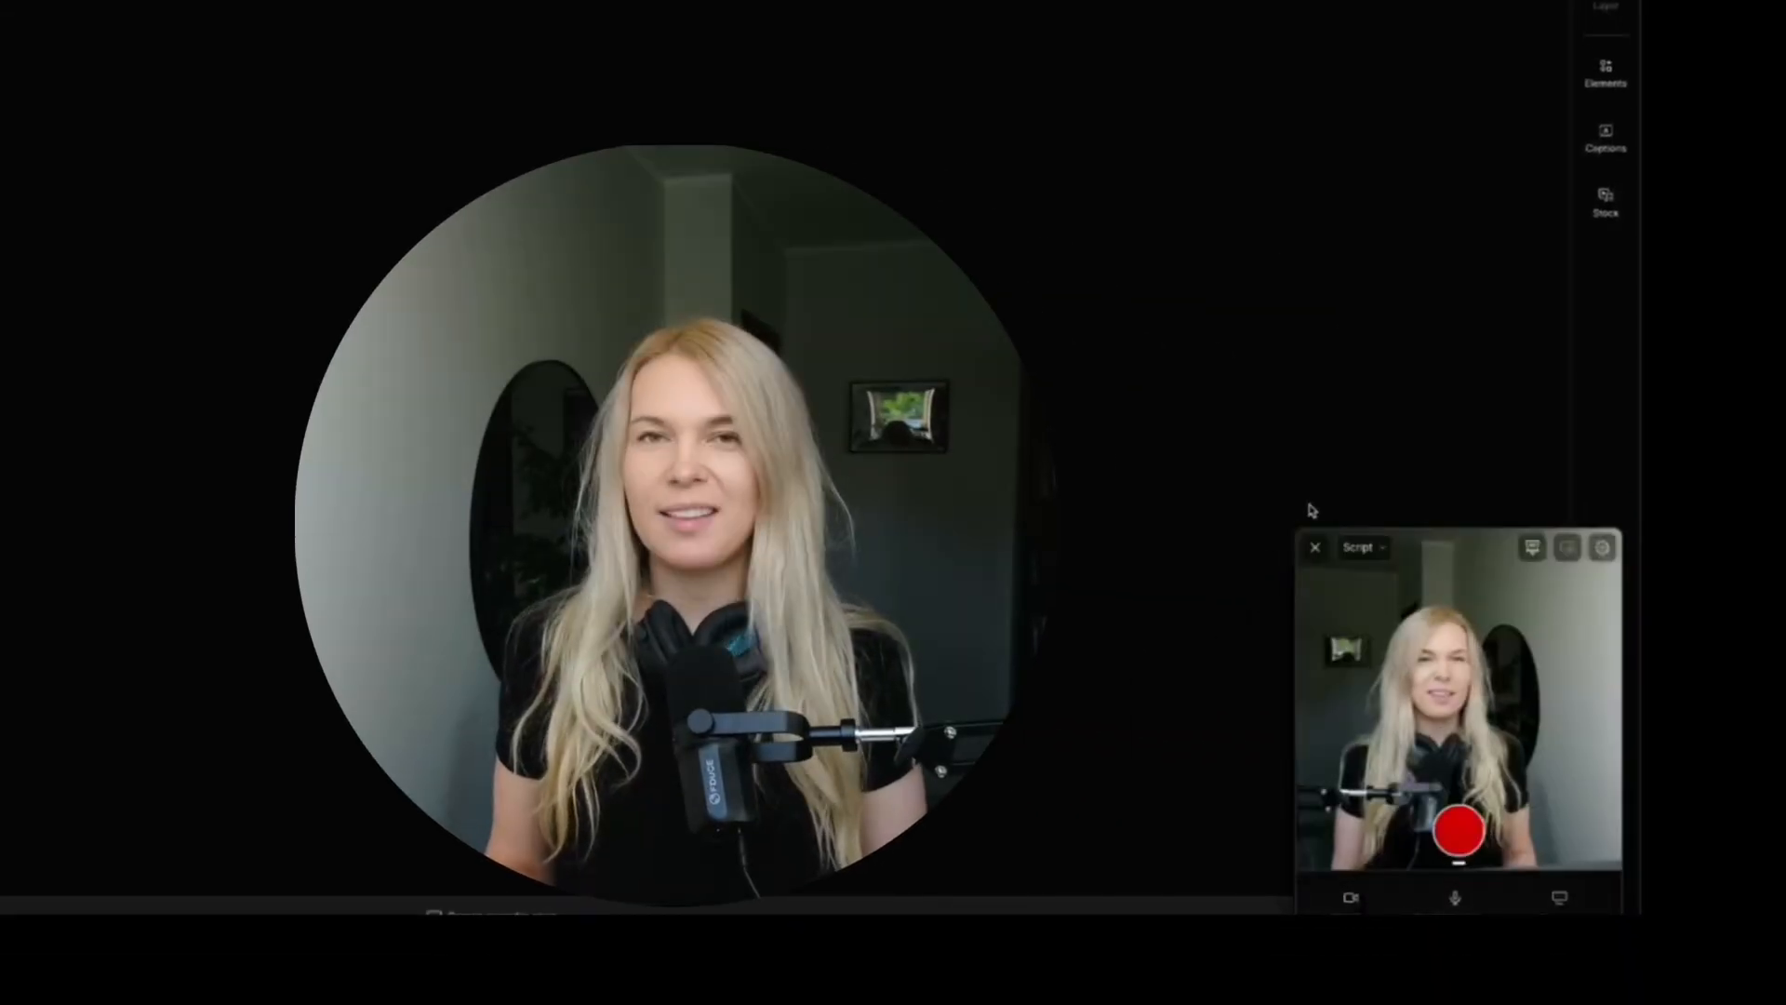
click(1316, 551)
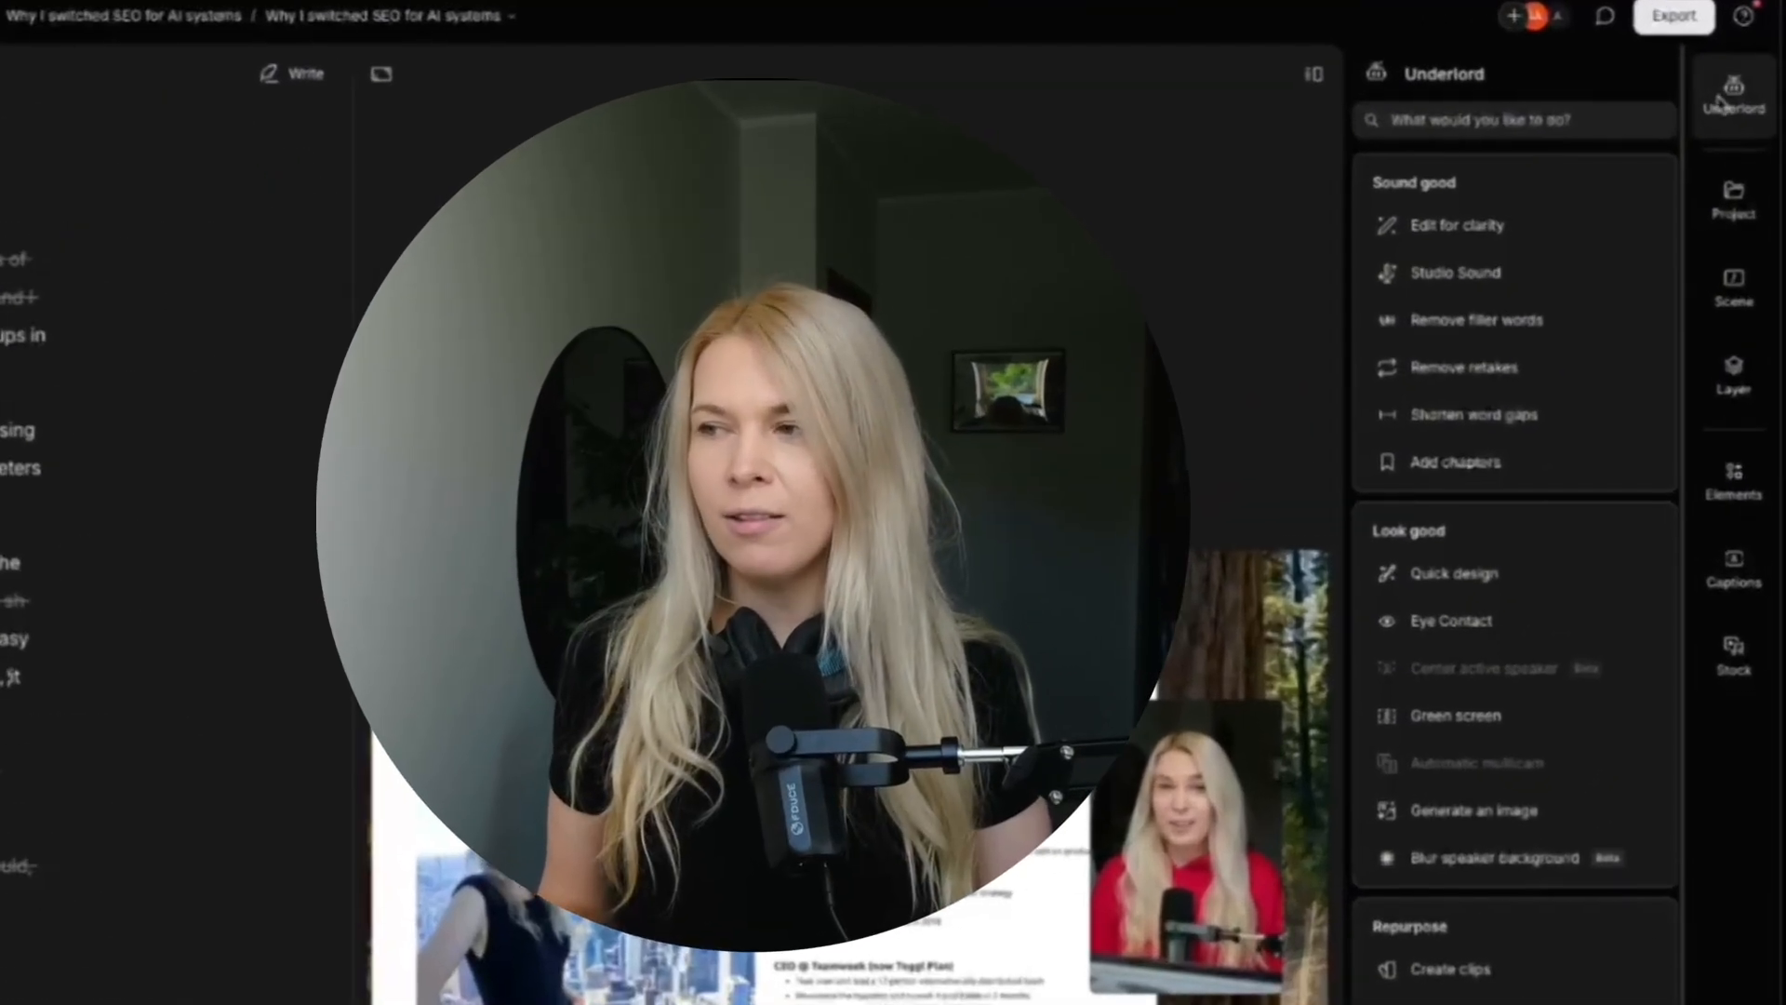
- Shorten all detected word gaps in the script to 0.2 seconds with Shorten word gaps
click(1468, 418)
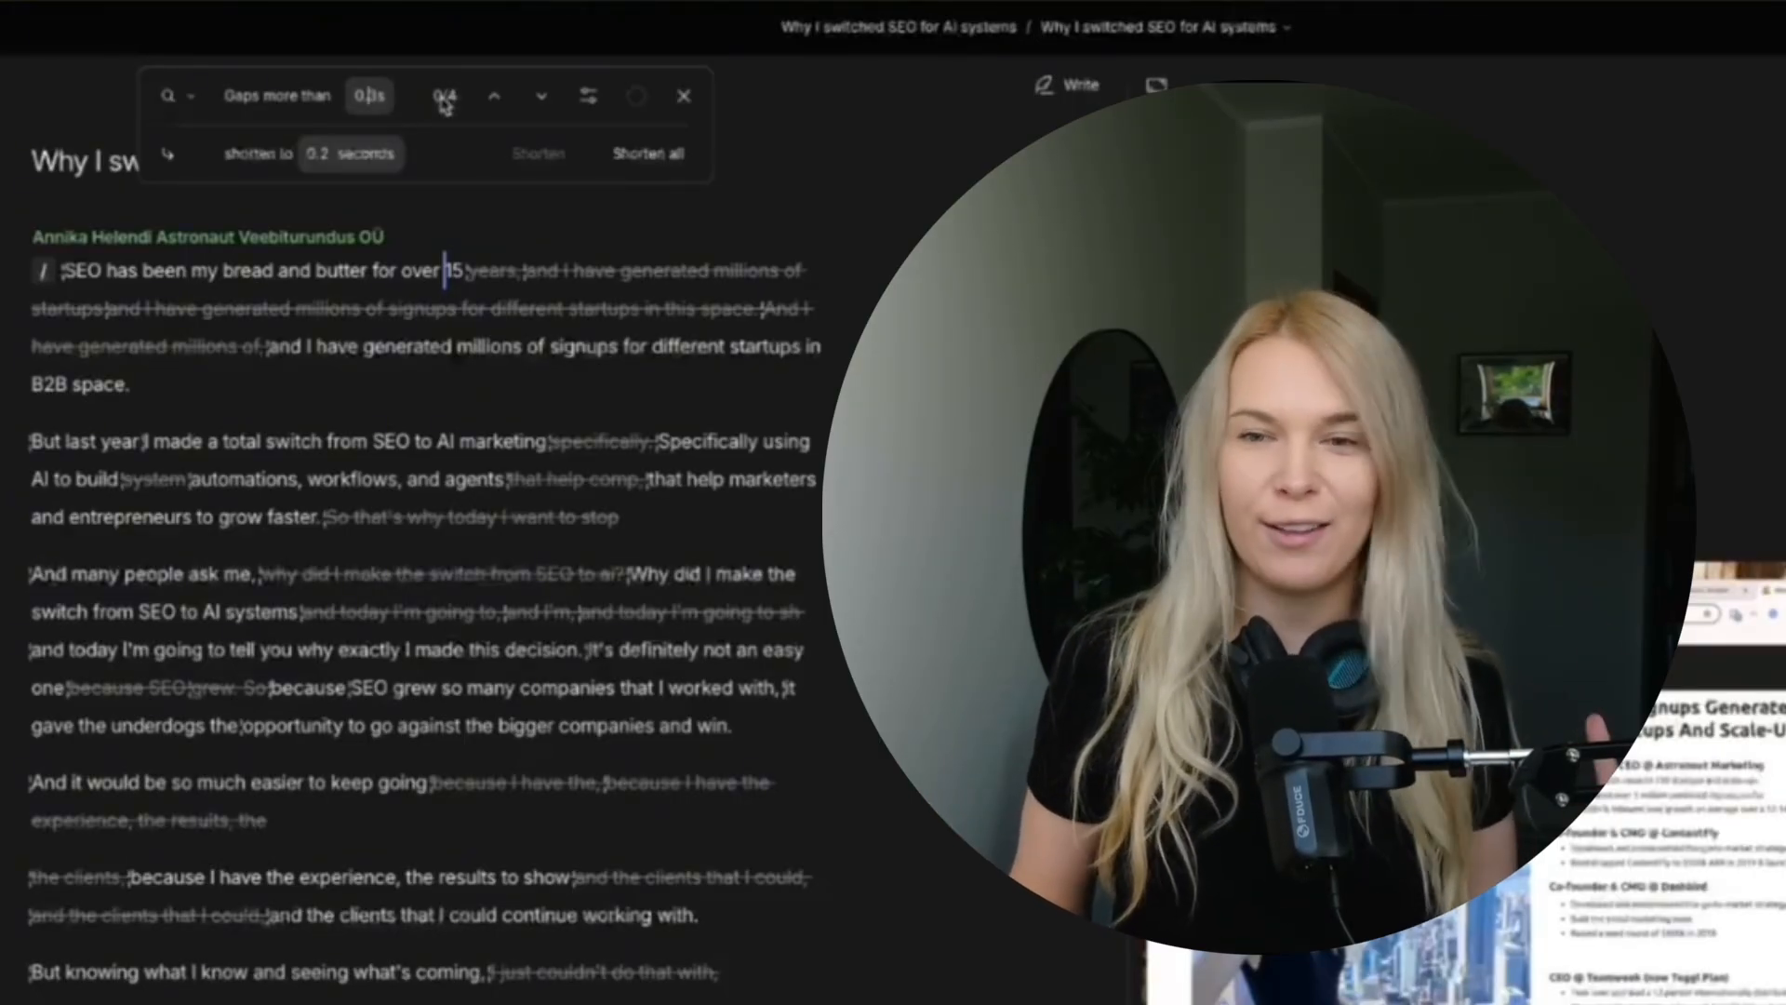
click(633, 158)
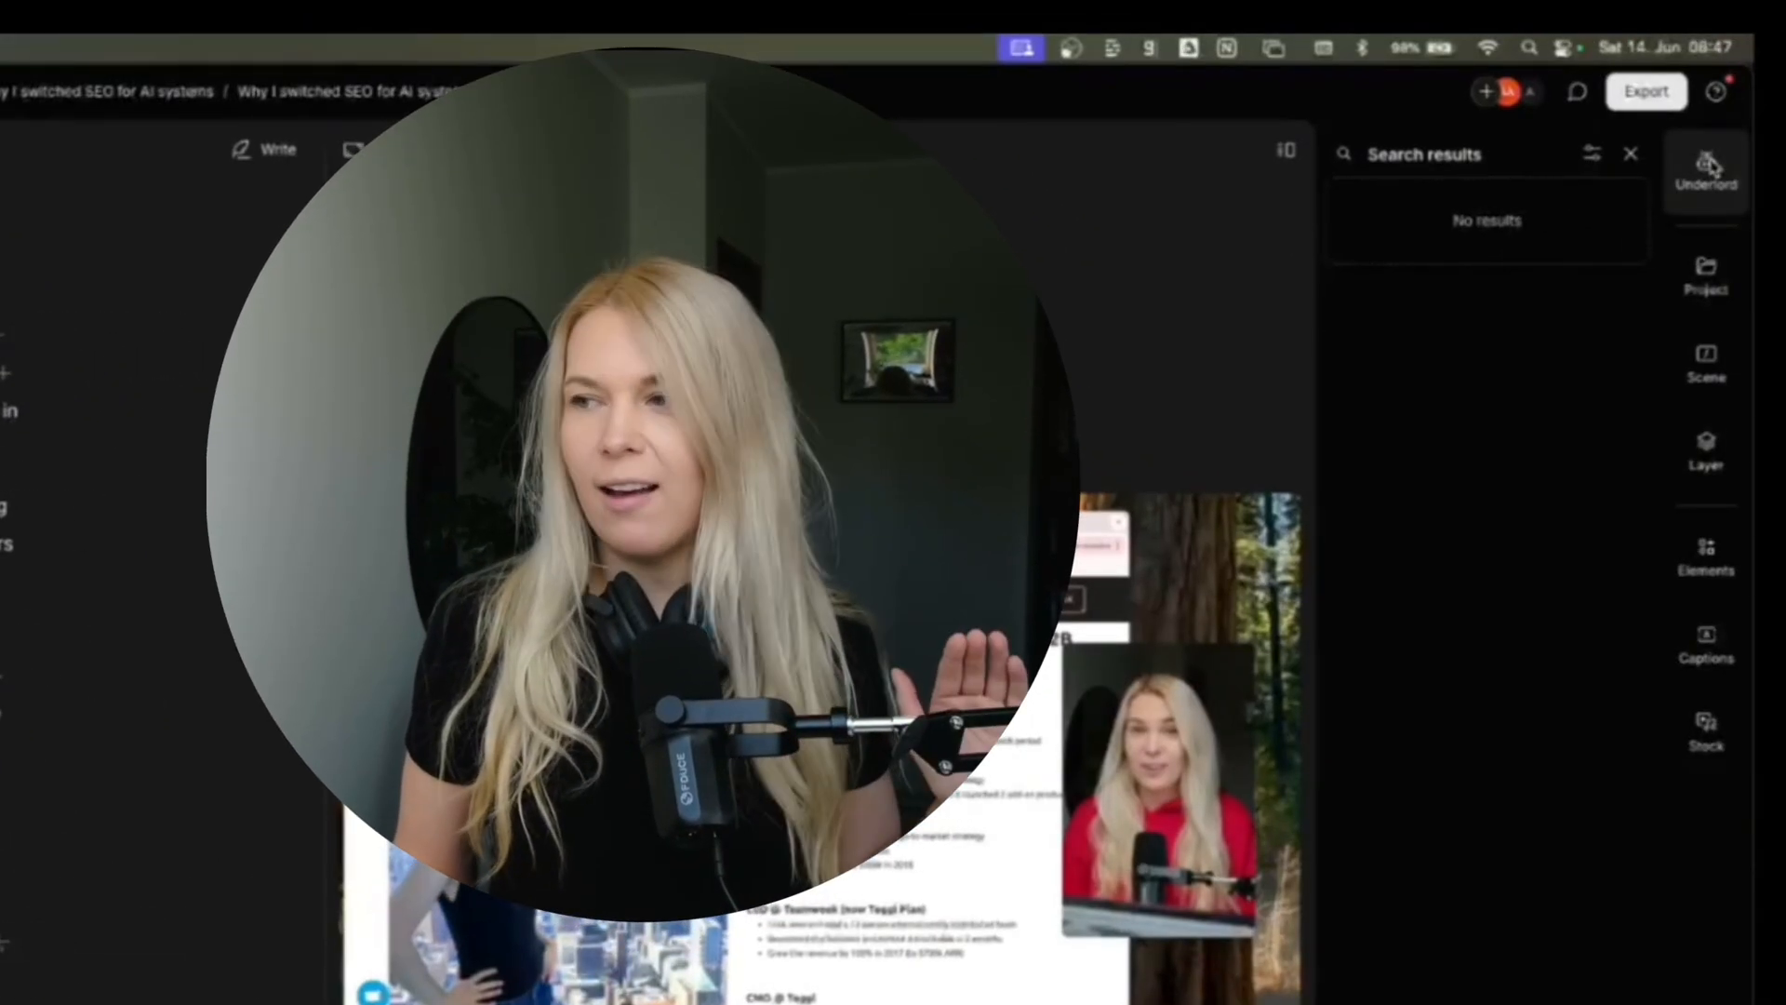
- Scan the script for all filler words using Underlord's Remove filler words action
click(1708, 168)
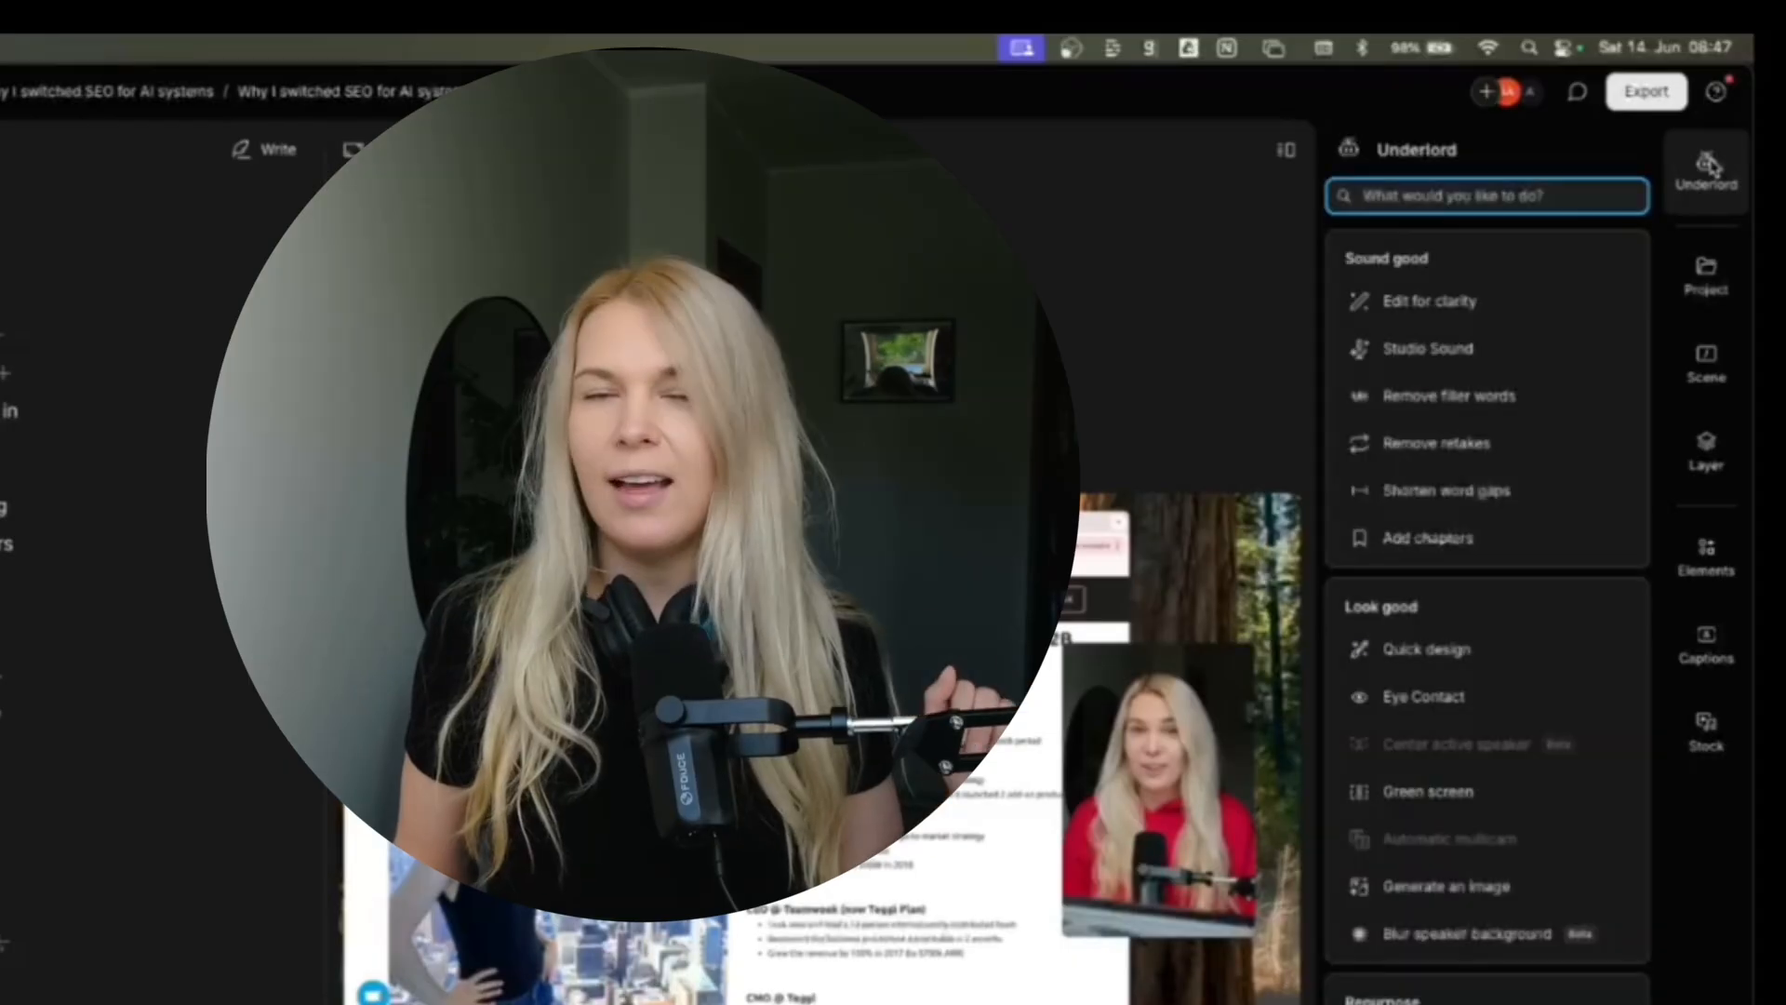
click(1483, 400)
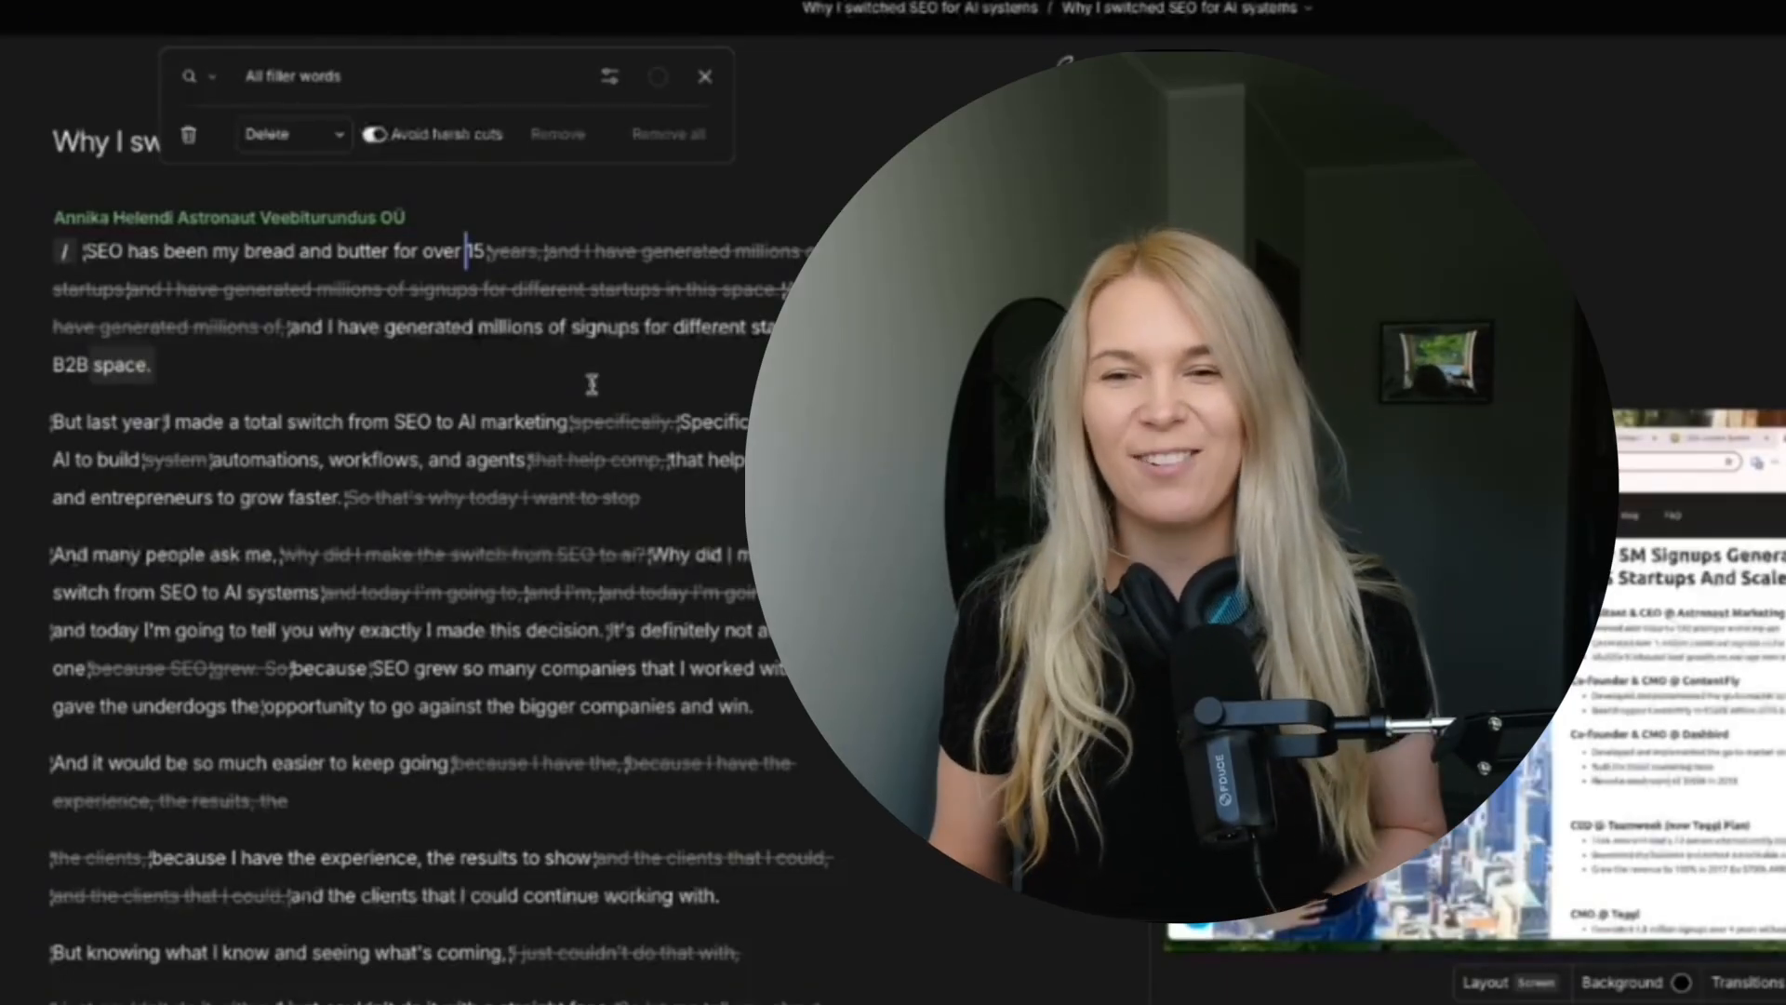
mouse_move(558, 257)
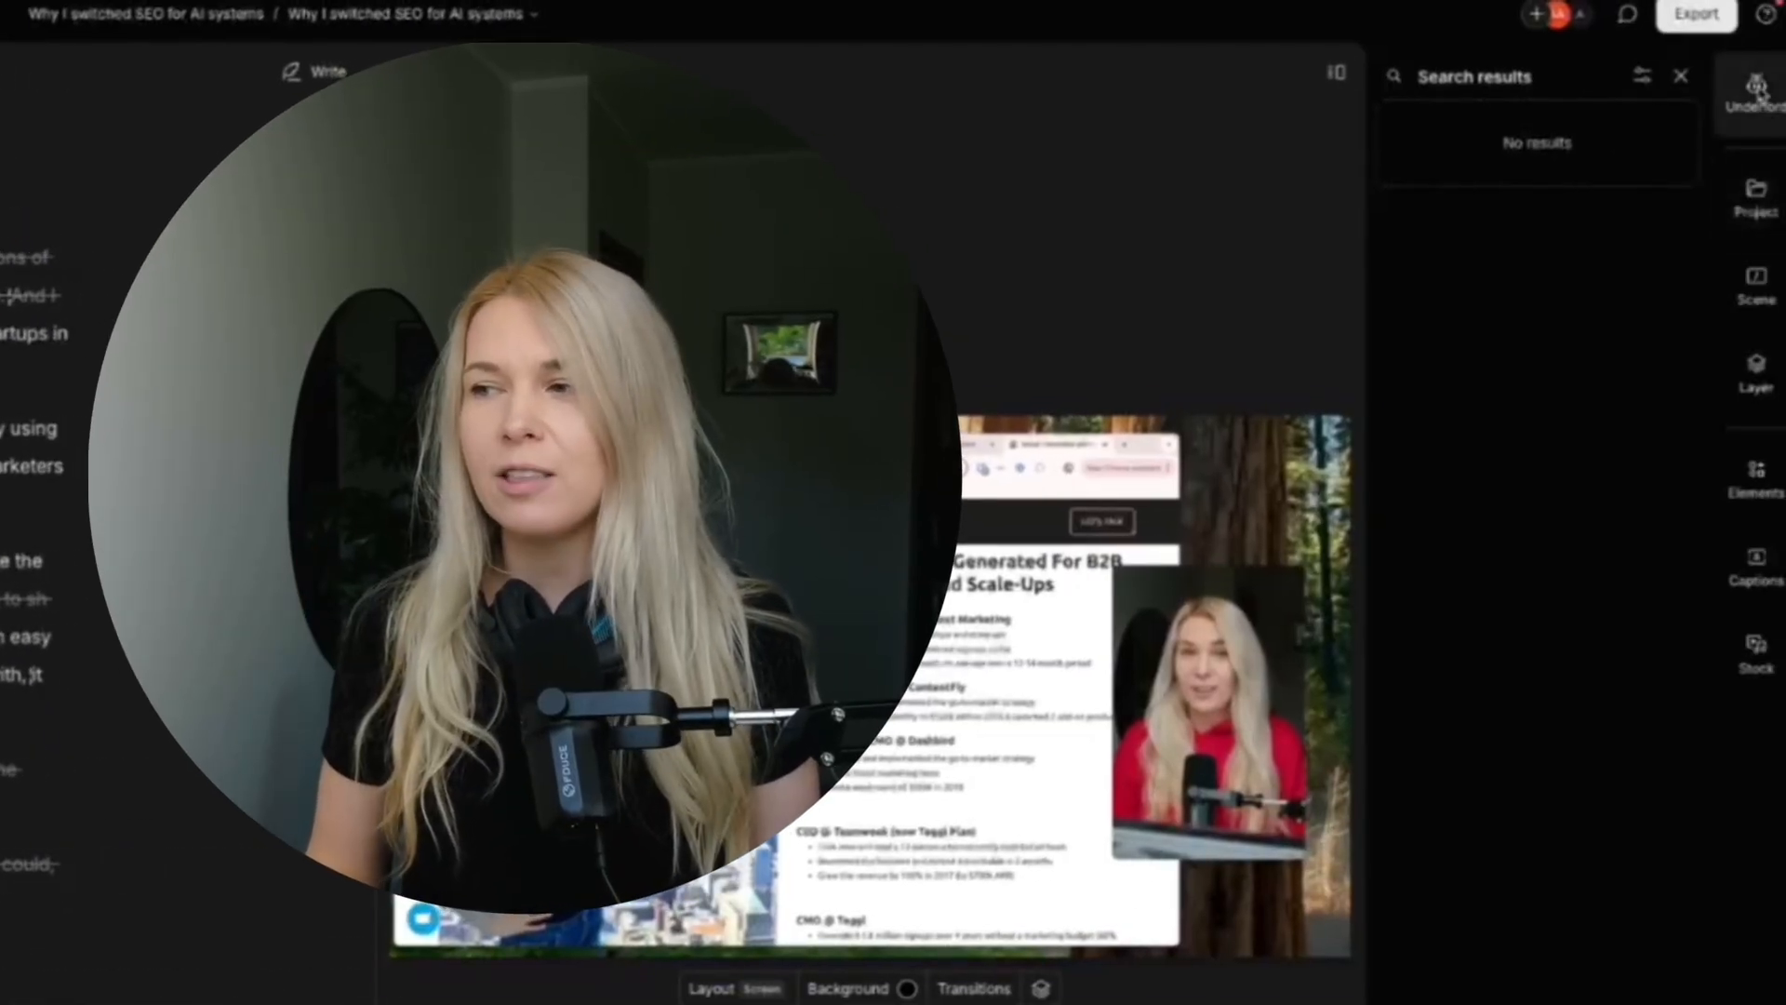
- View Underlord's Remove retakes action and return to the list of actions without submitting it
click(1756, 87)
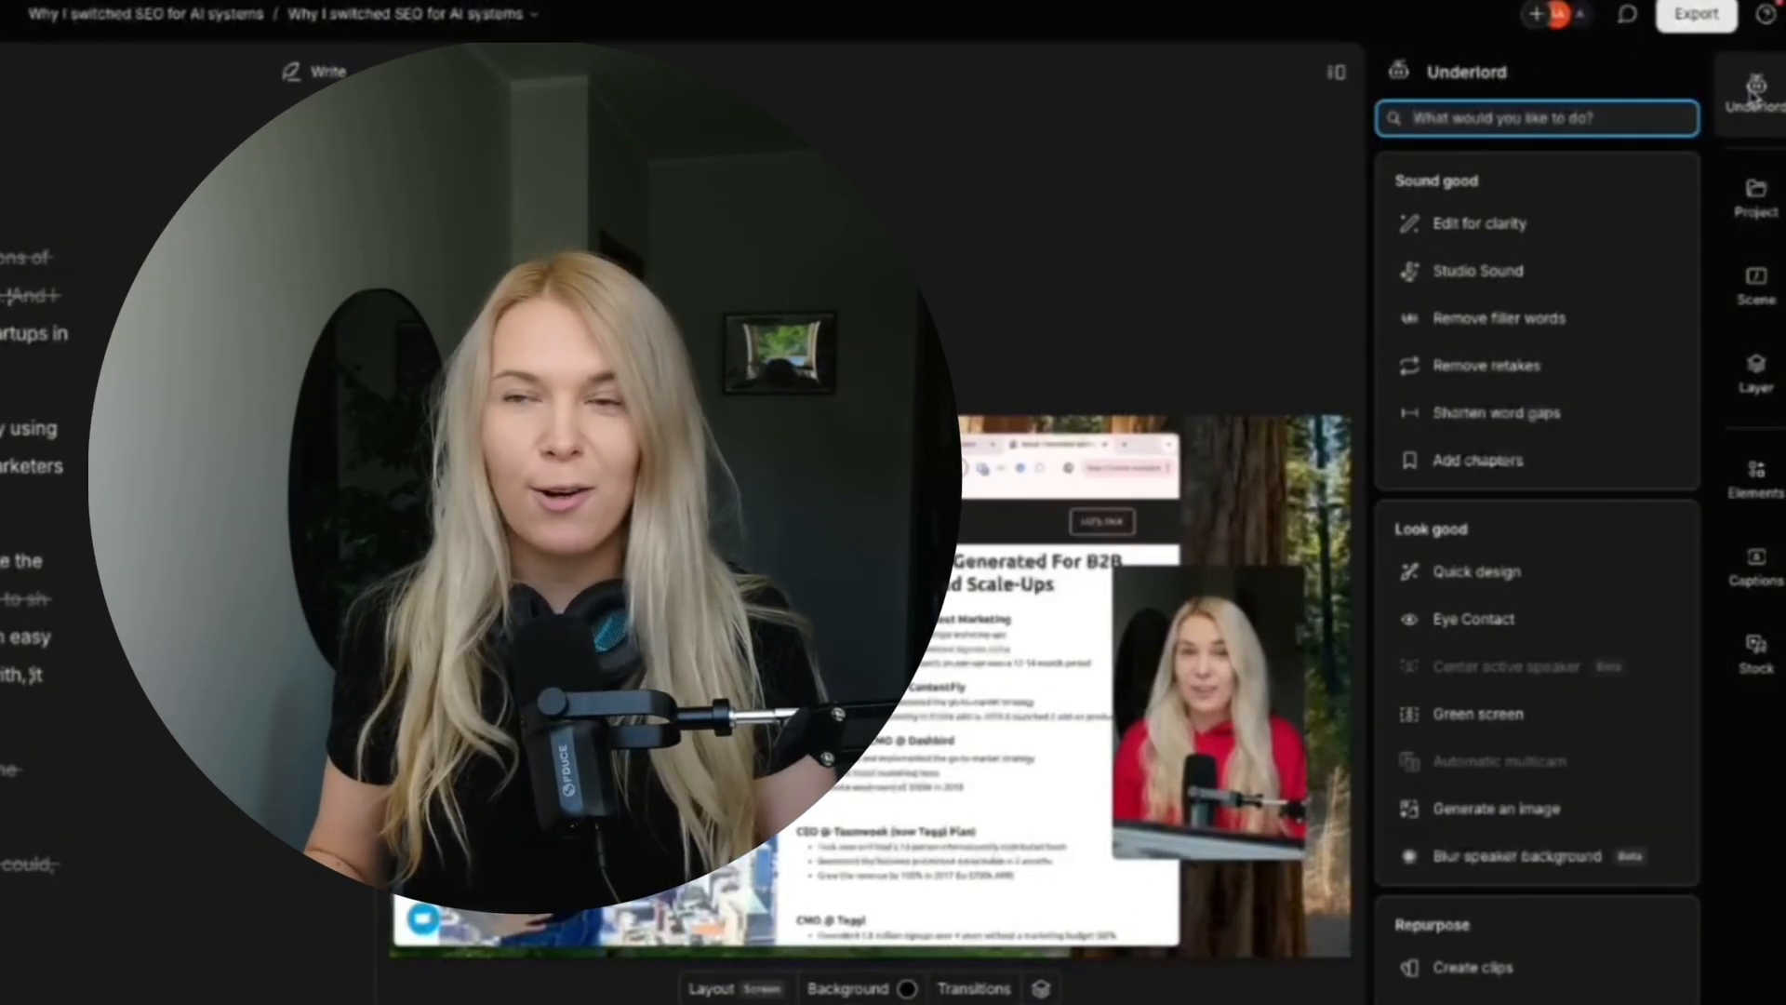
click(1488, 365)
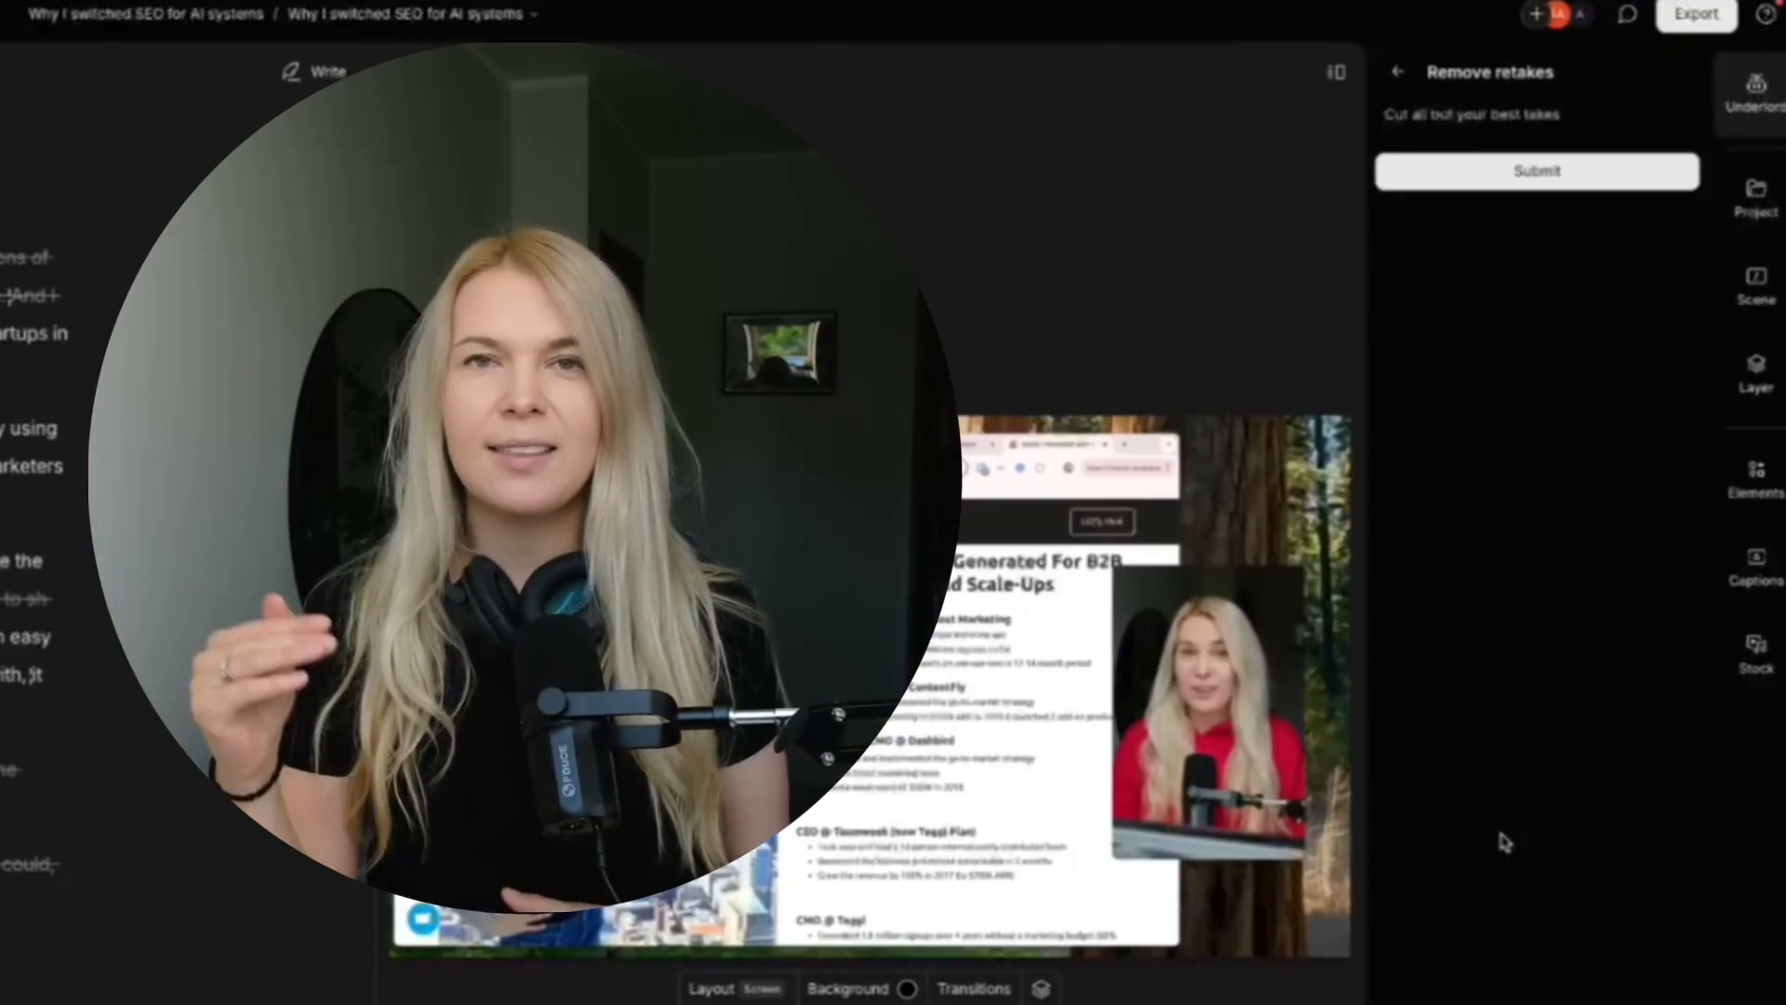
click(1400, 74)
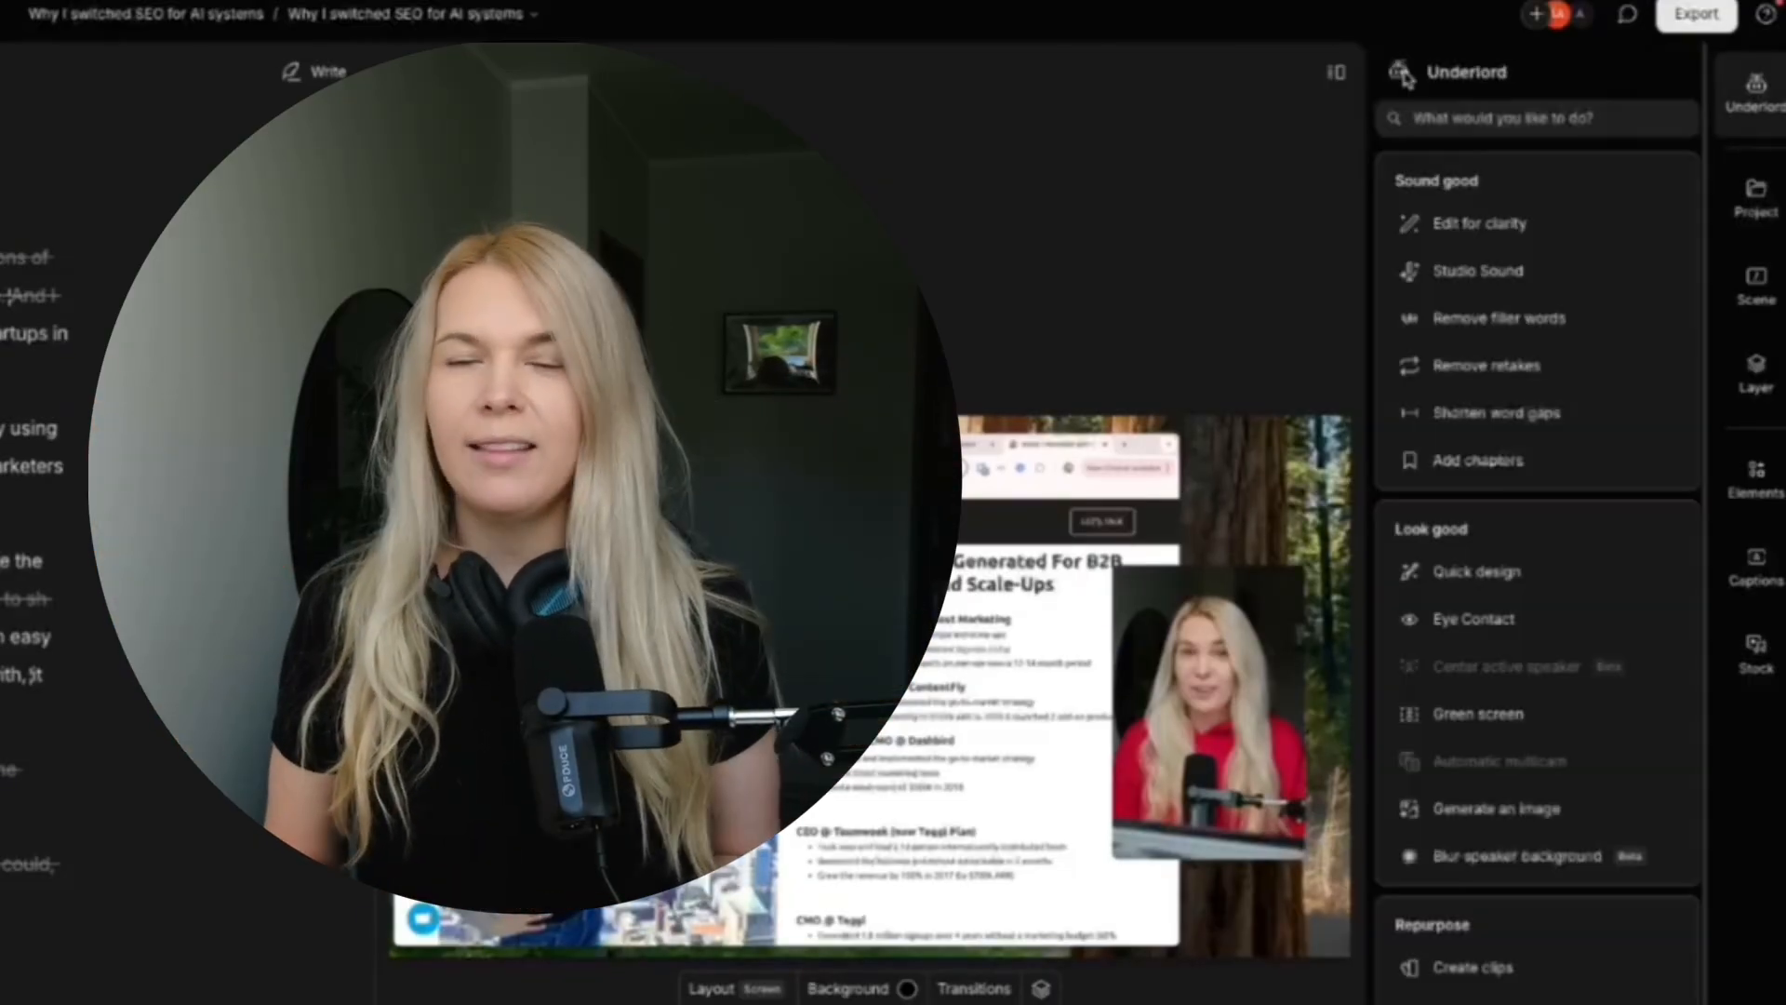
- Generate chapters with the number left on Auto, convert them to timestamps, and select the whole chapter list
mouse_move(1517, 221)
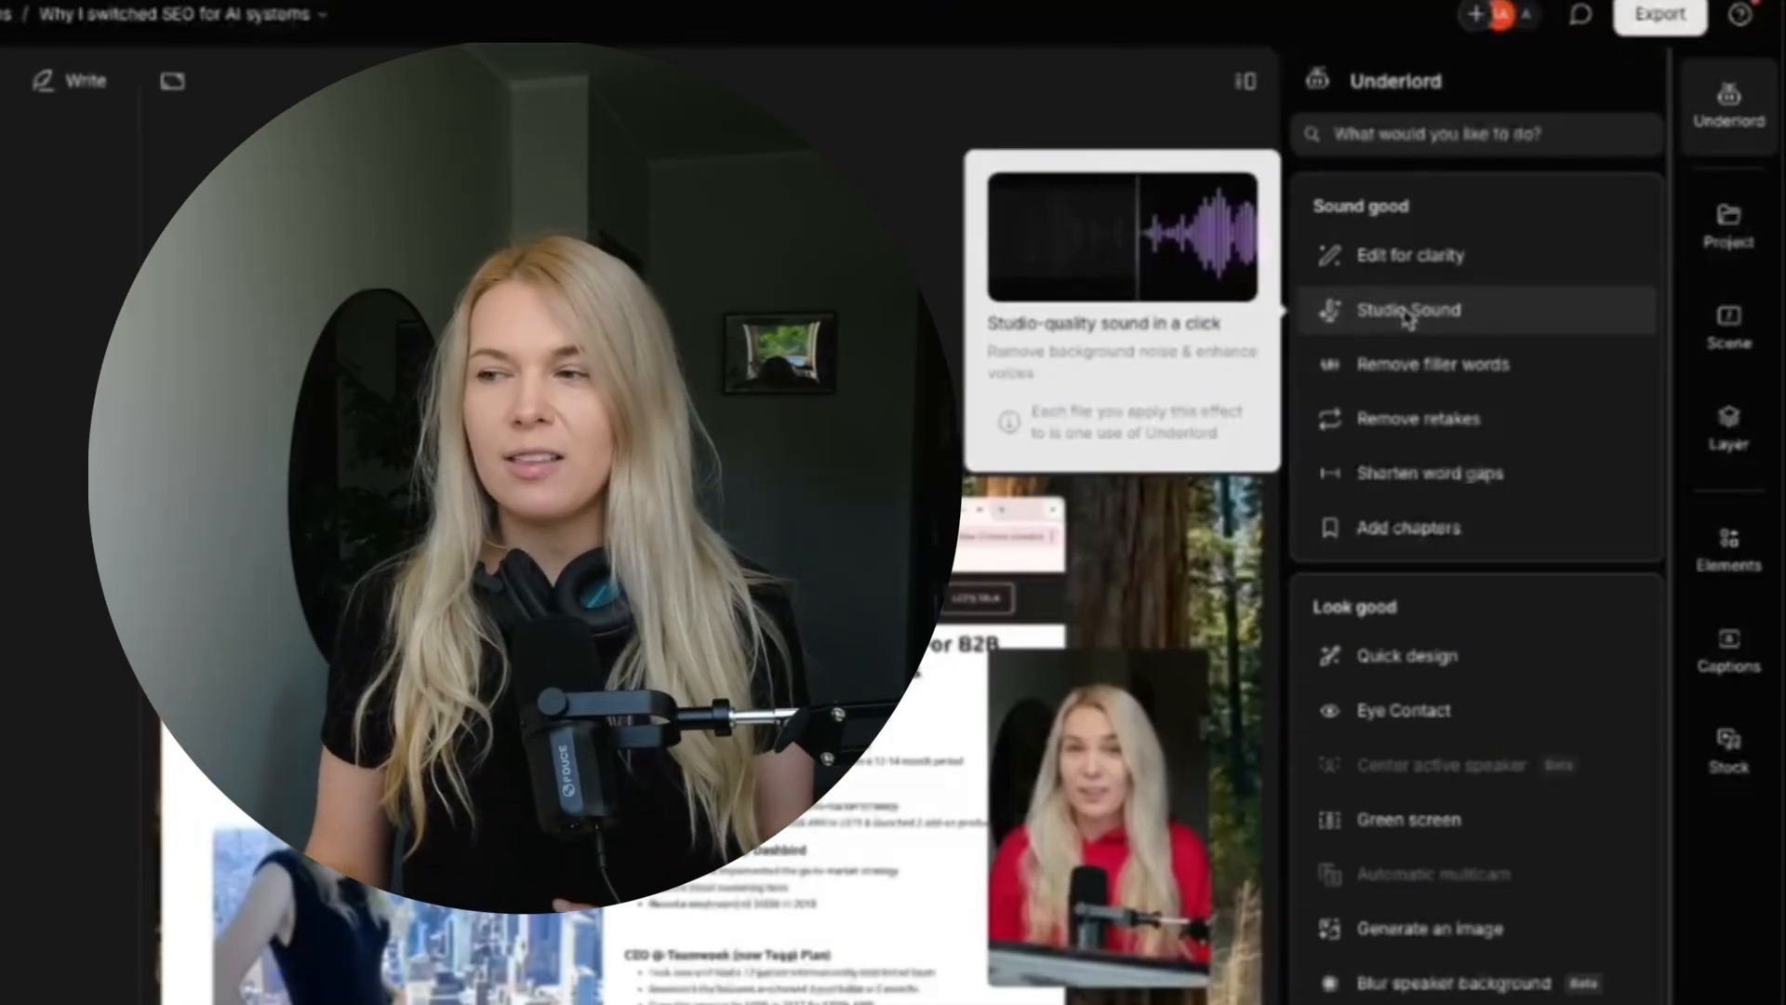
click(1437, 535)
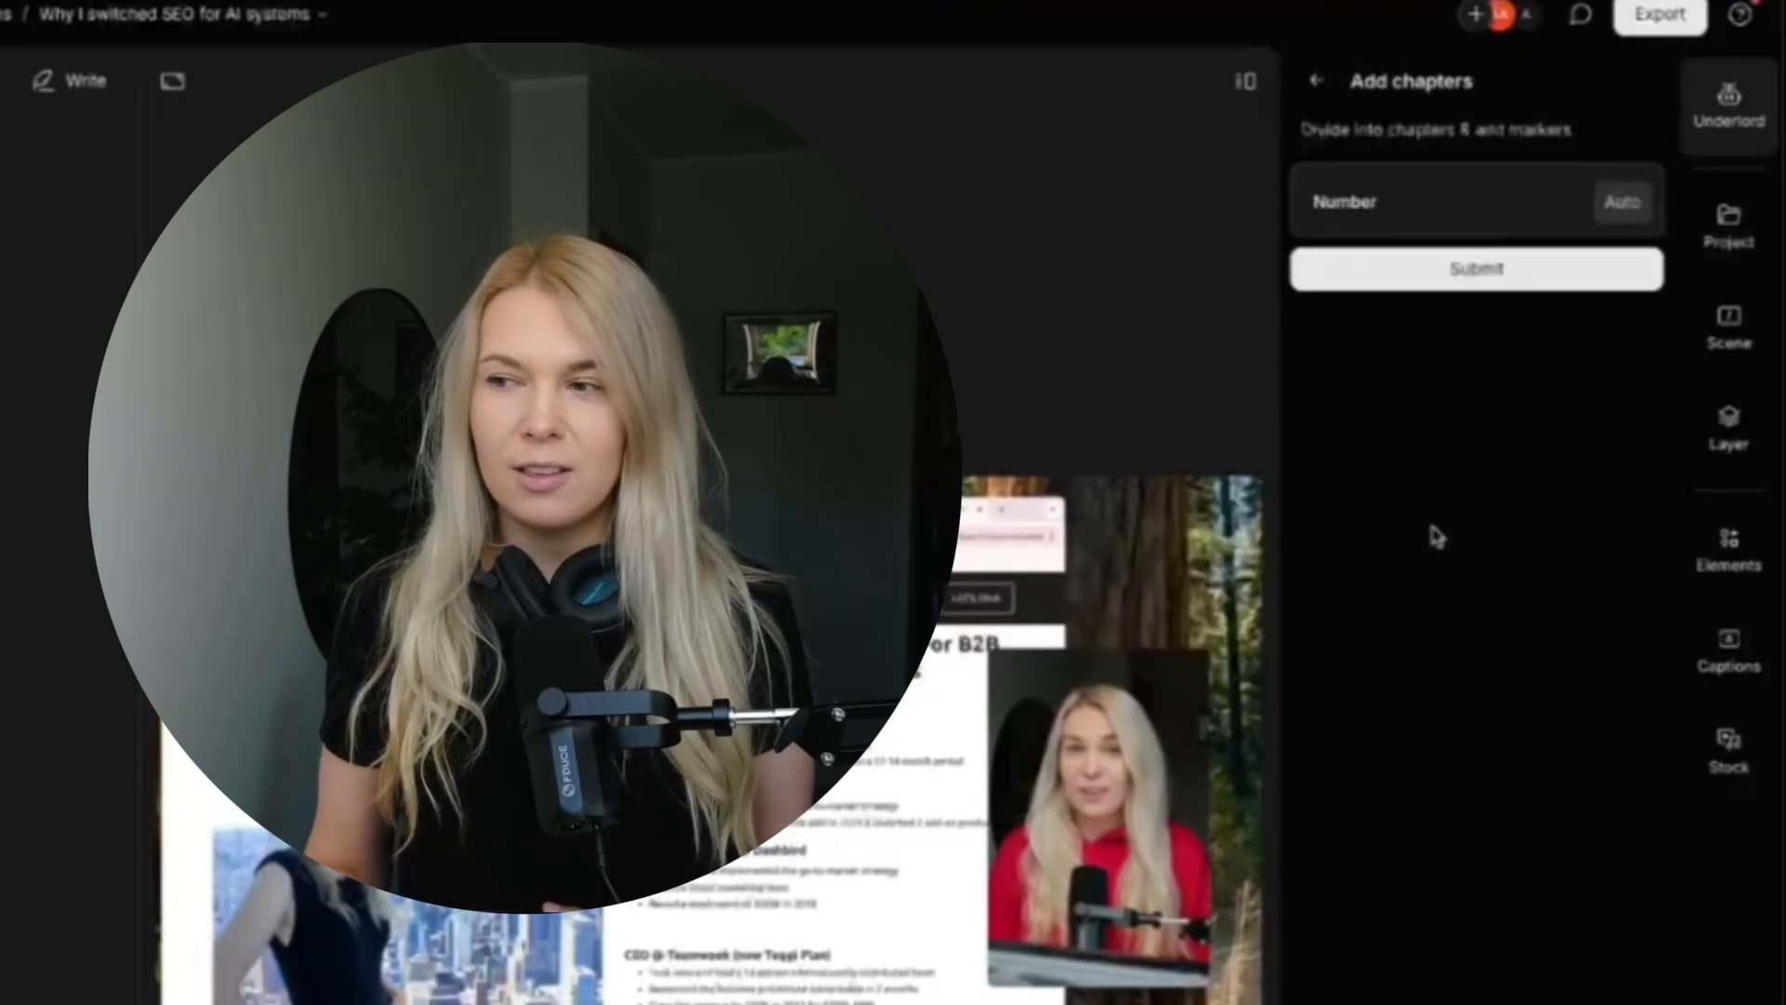
click(1451, 272)
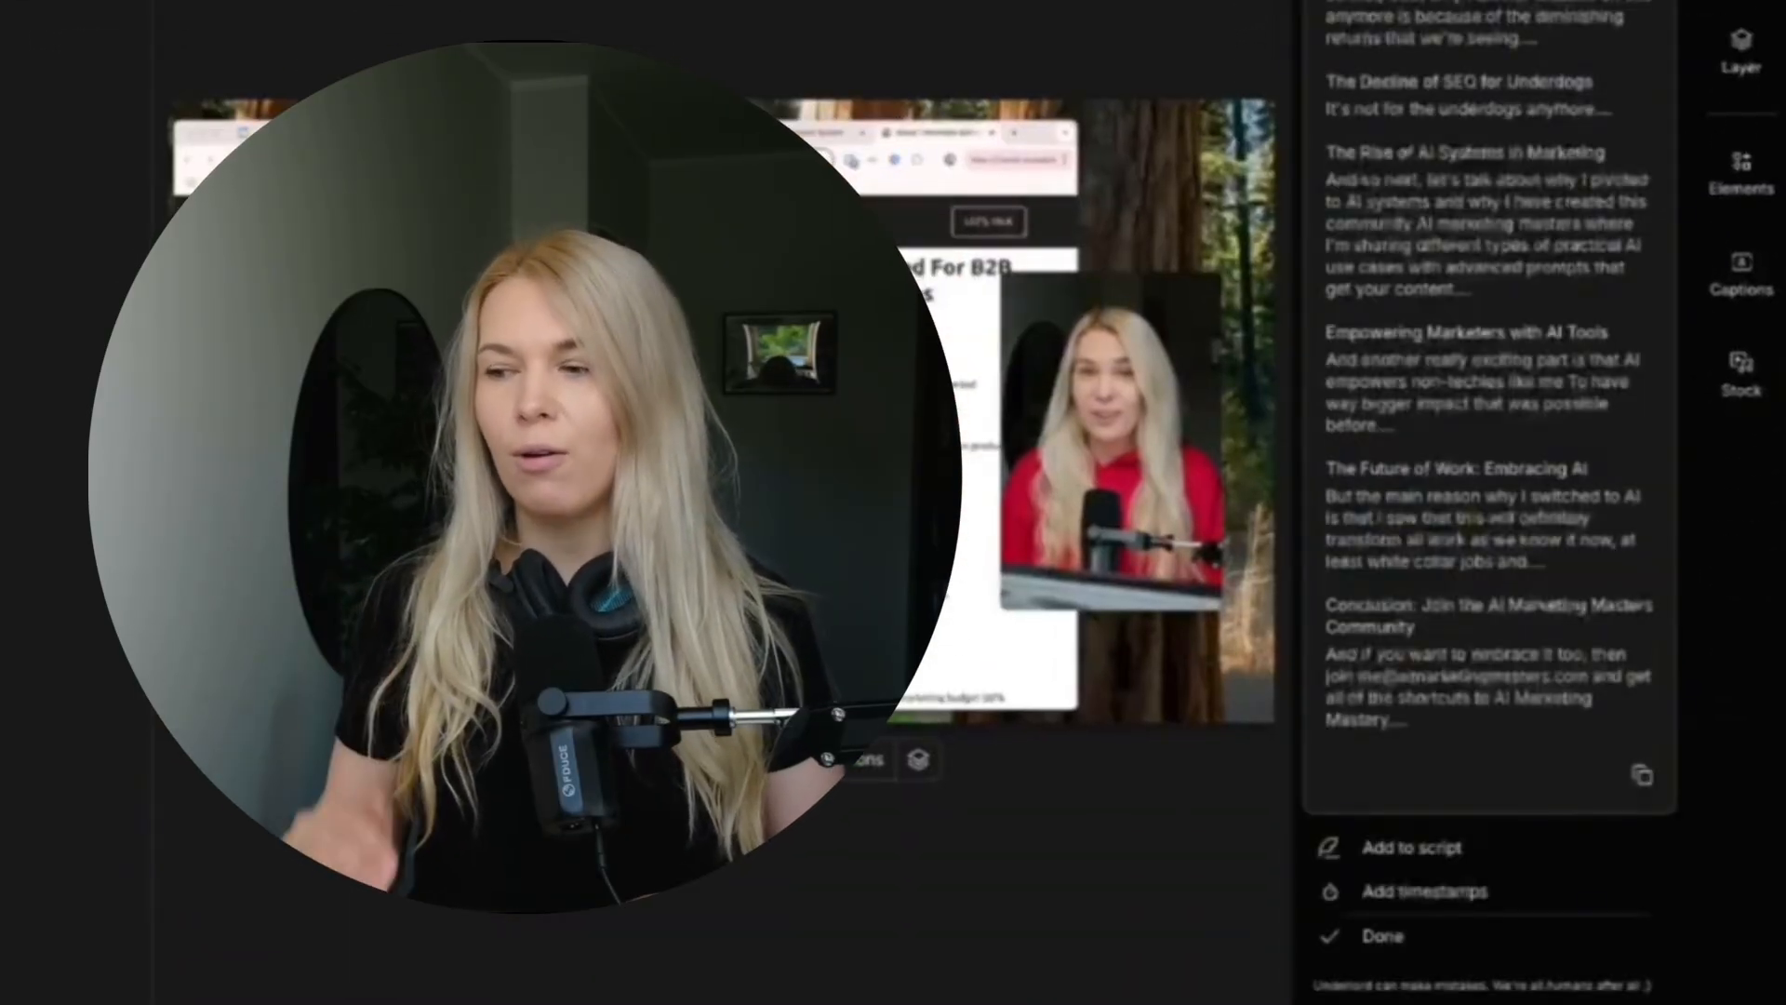
click(1413, 893)
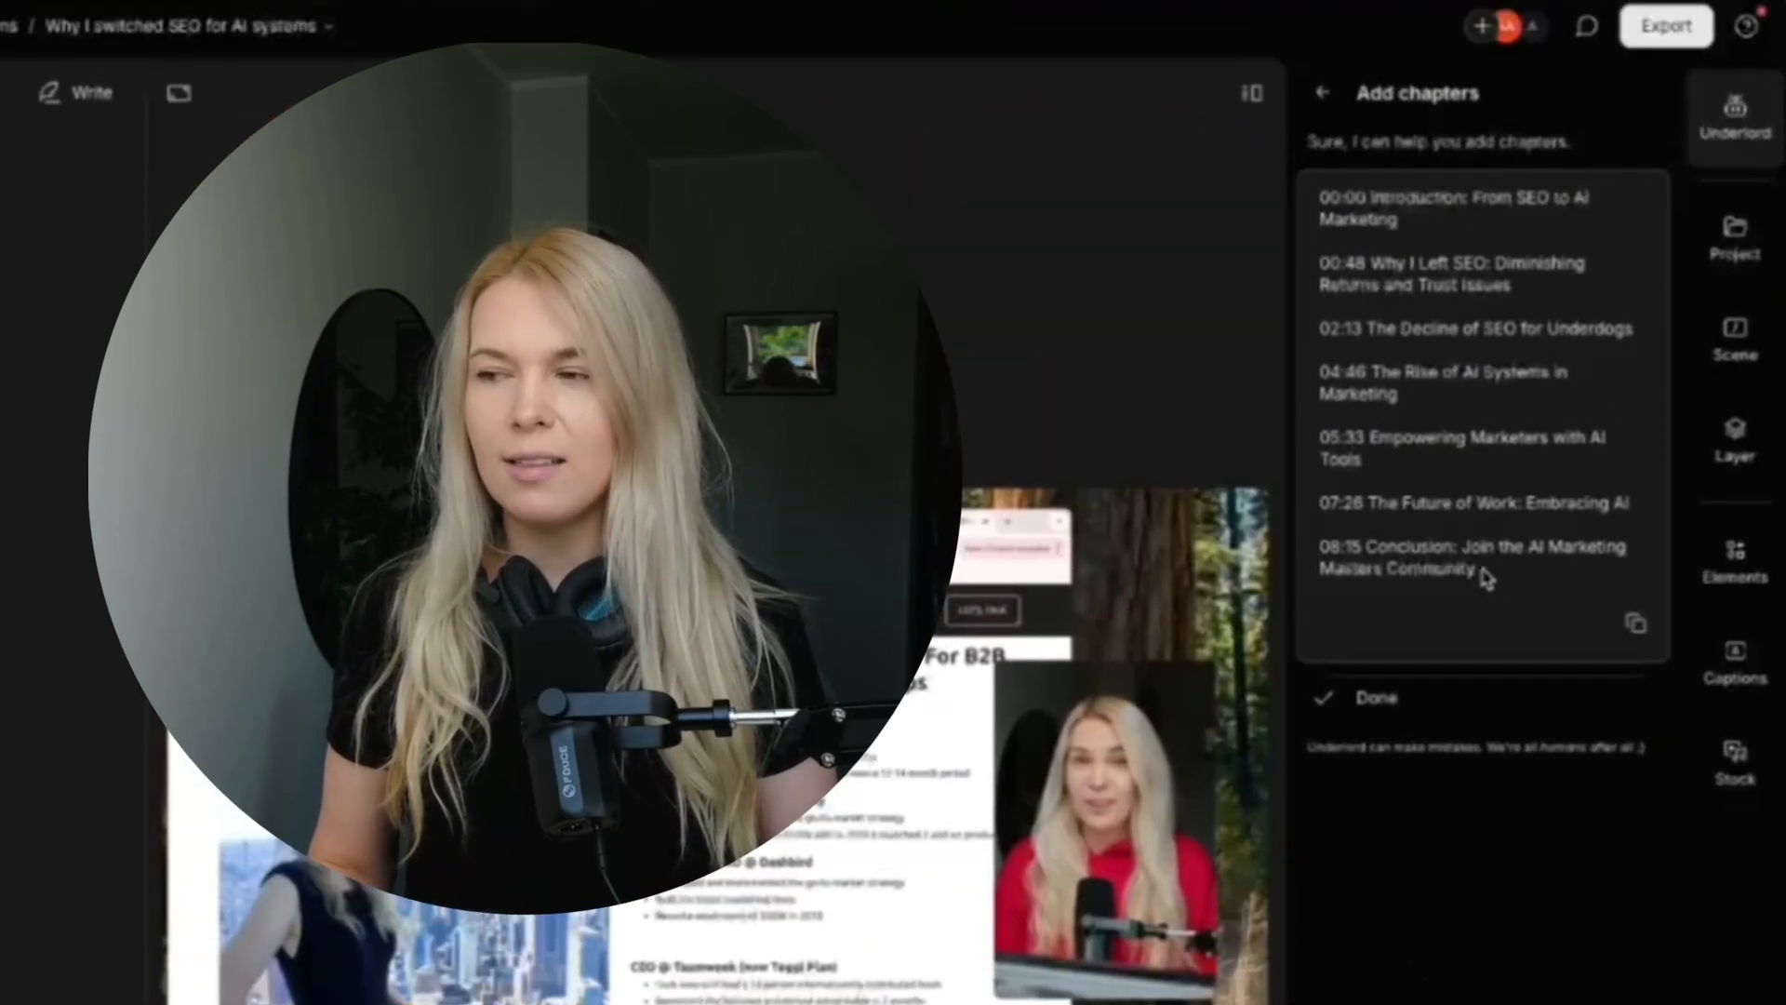
drag(1485, 576, 1319, 220)
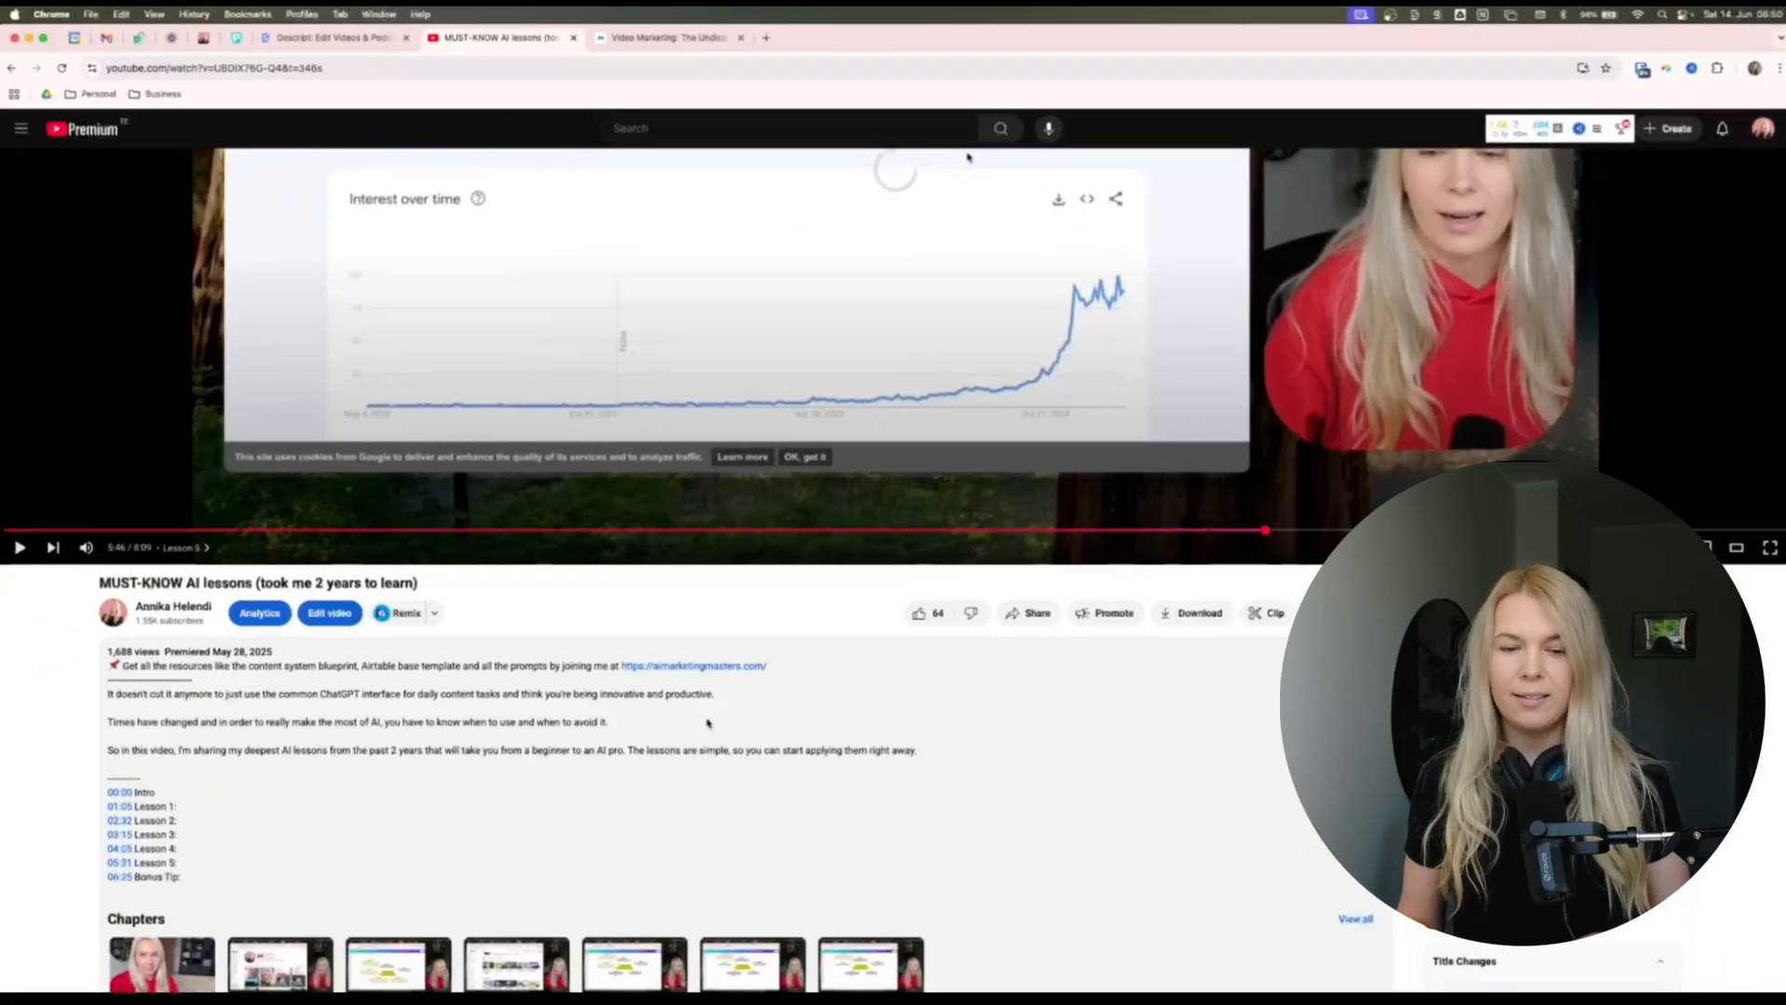
- Examine the chapter timestamps in the YouTube video's description, then switch to Descript and return to the Underlord actions
scroll(186, 576, down, 3)
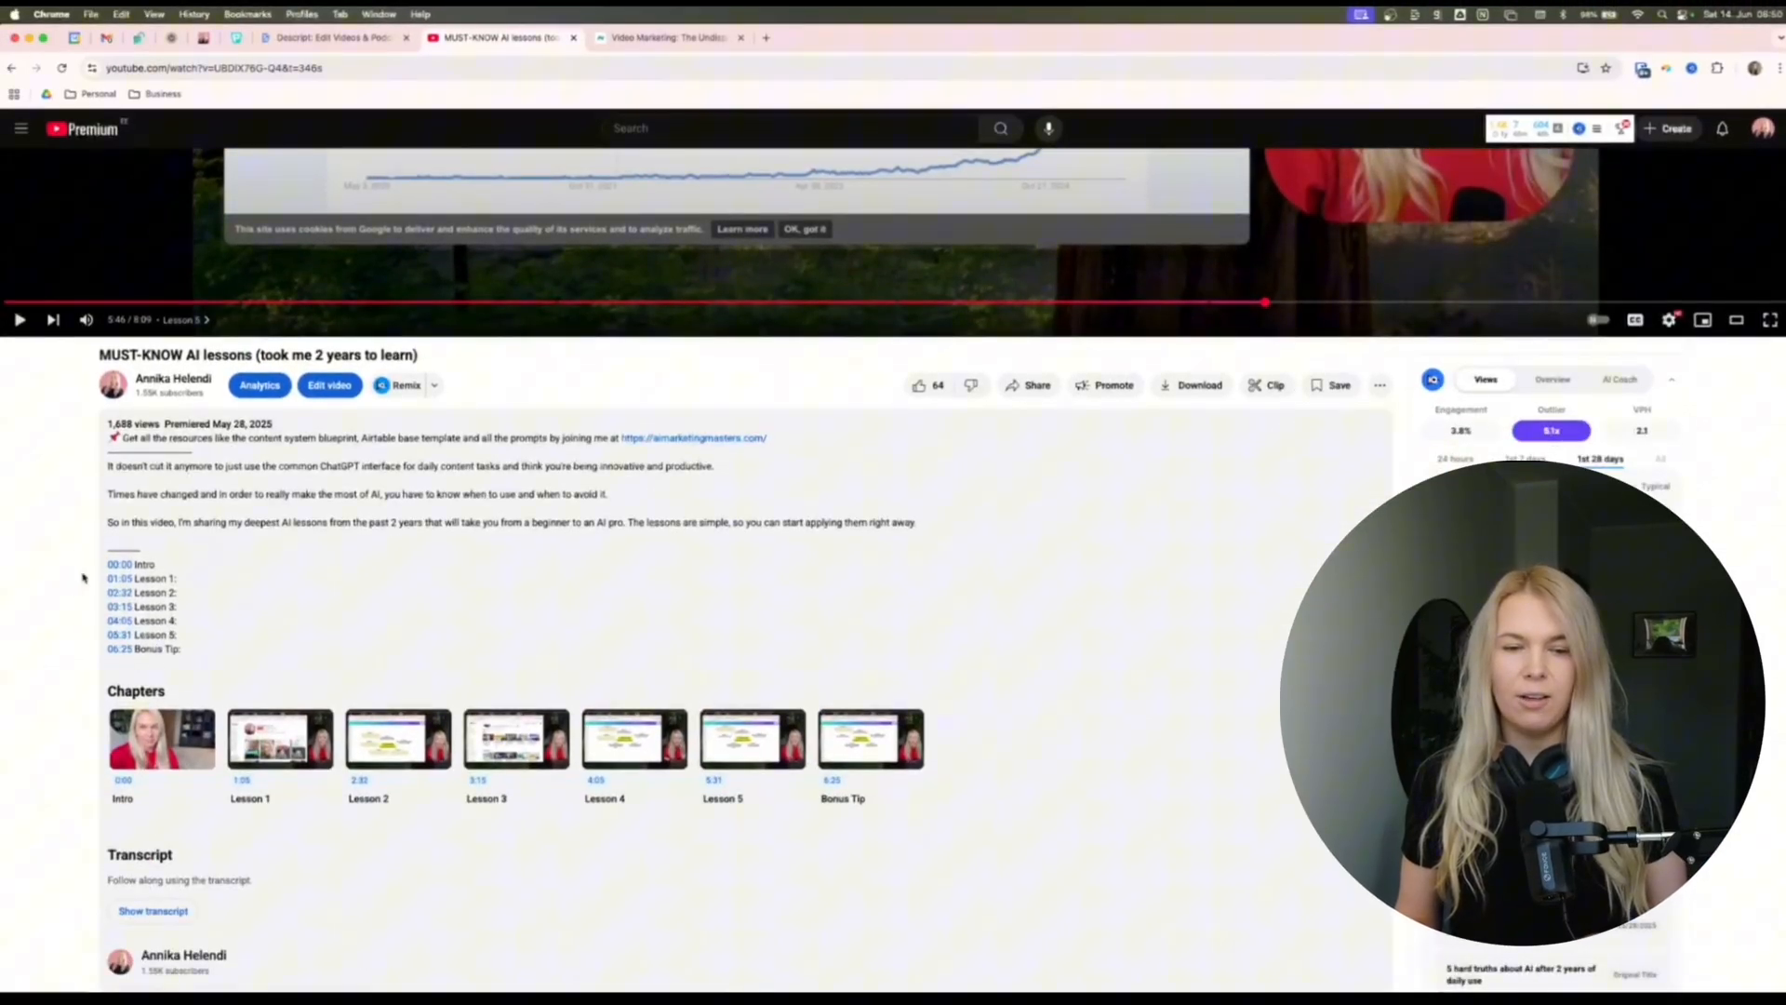
scroll(301, 446, up, 3)
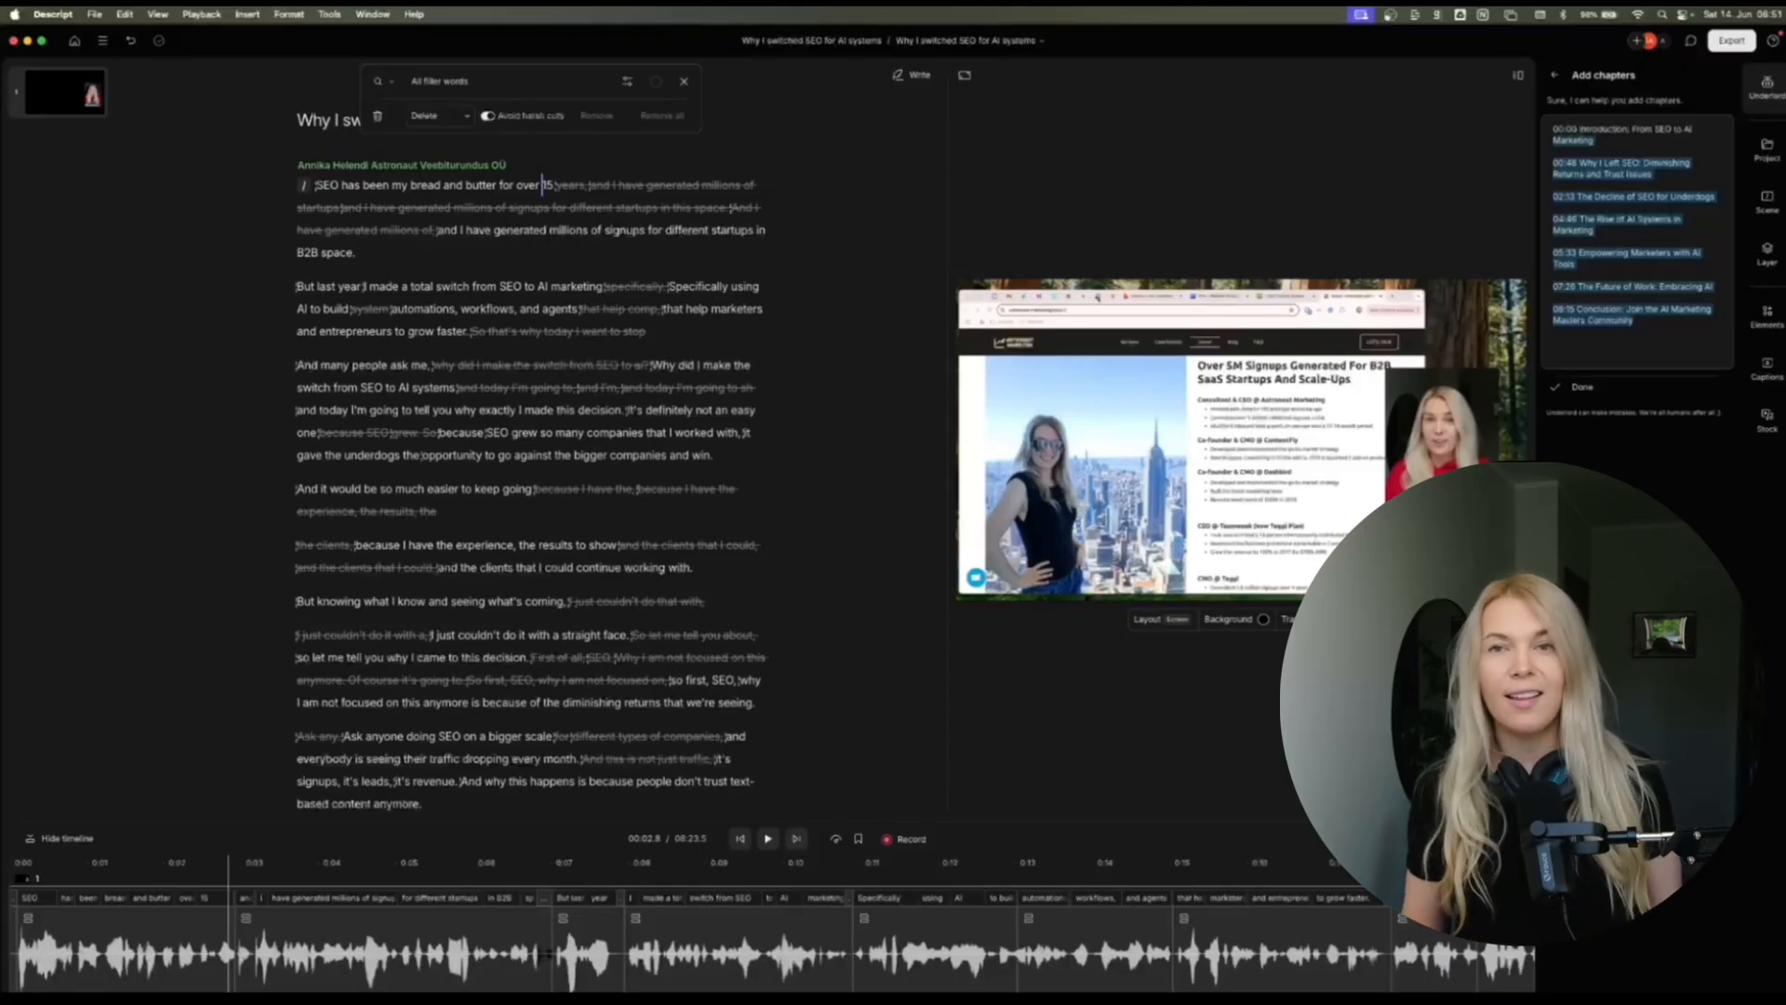
click(1555, 74)
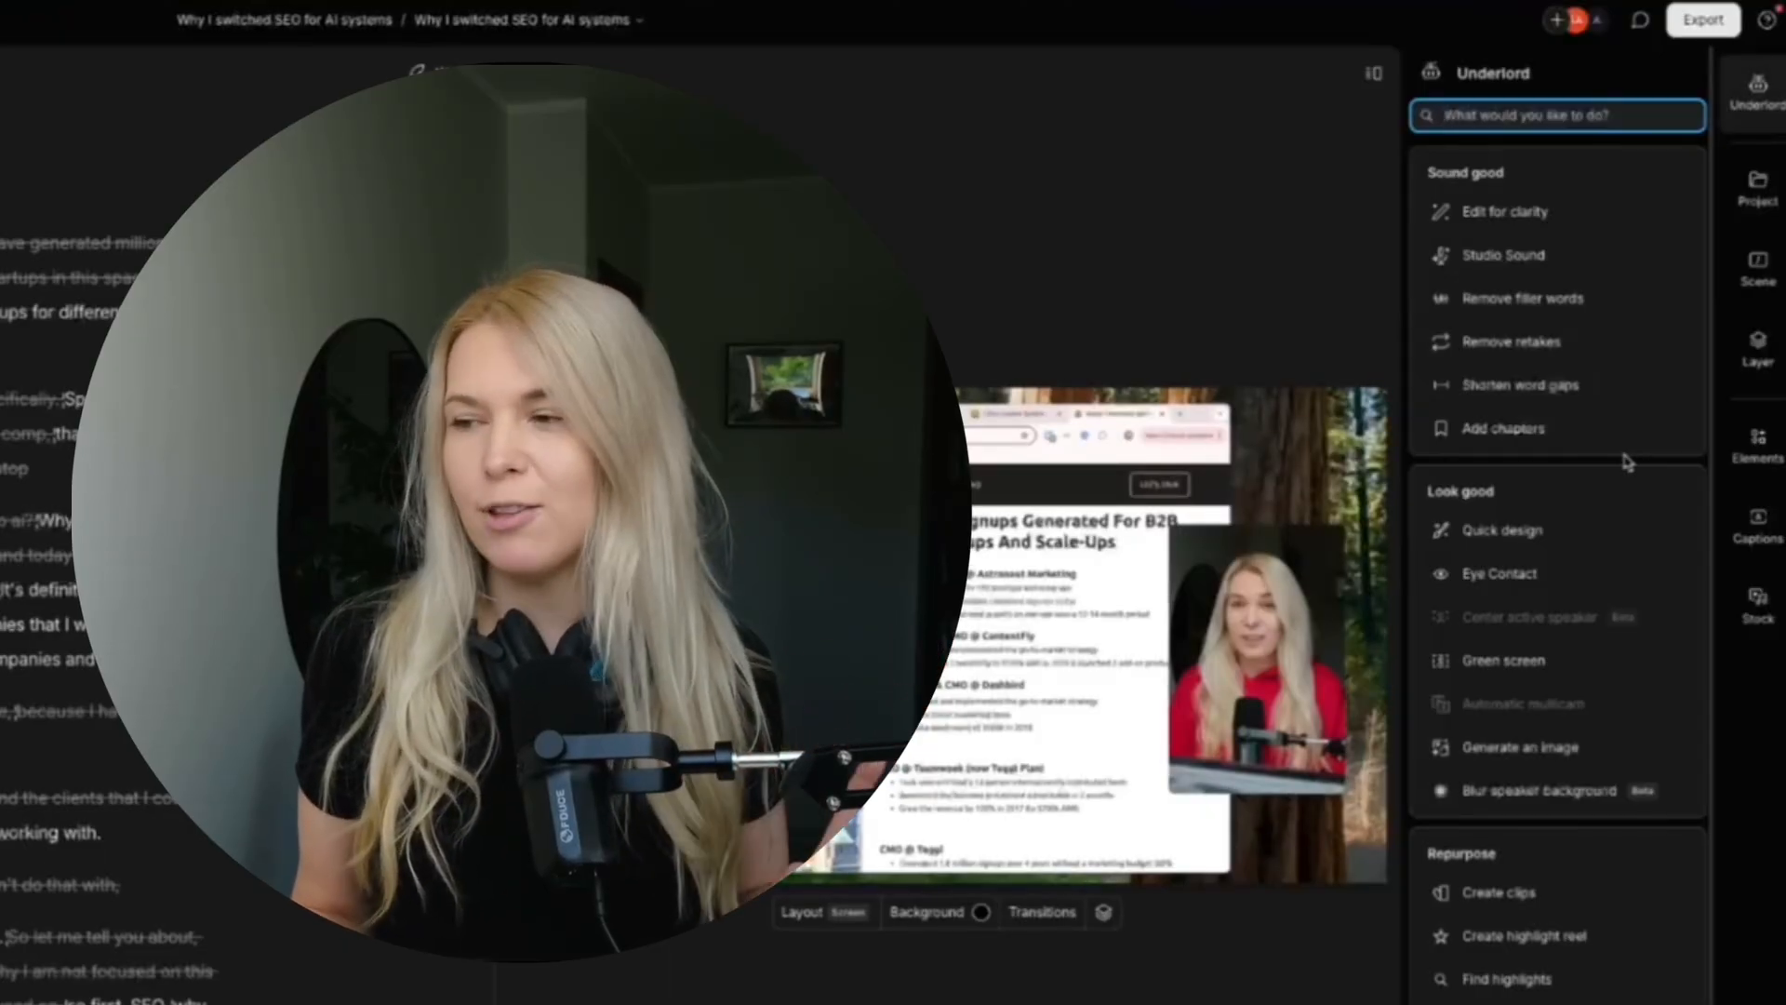
mouse_move(1511, 582)
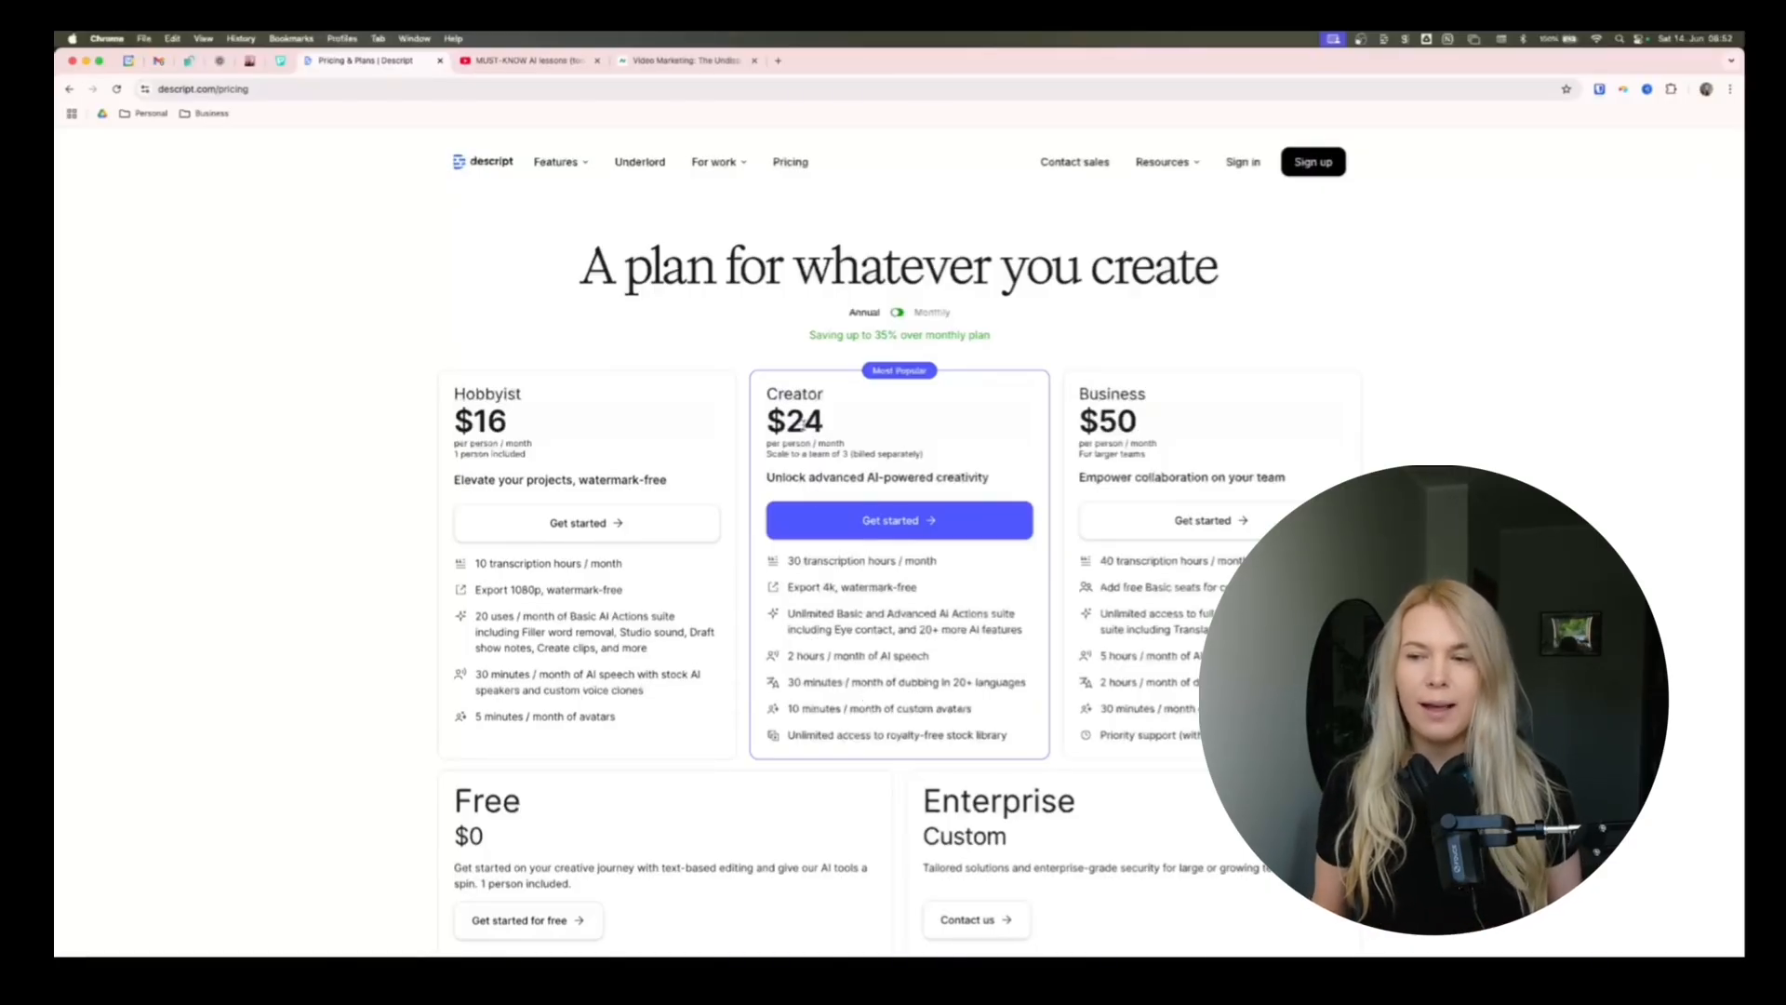
- Look through the plans and their features on Descript's pricing page in Chrome
scroll(510, 659, down, 3)
scroll(511, 660, down, 1)
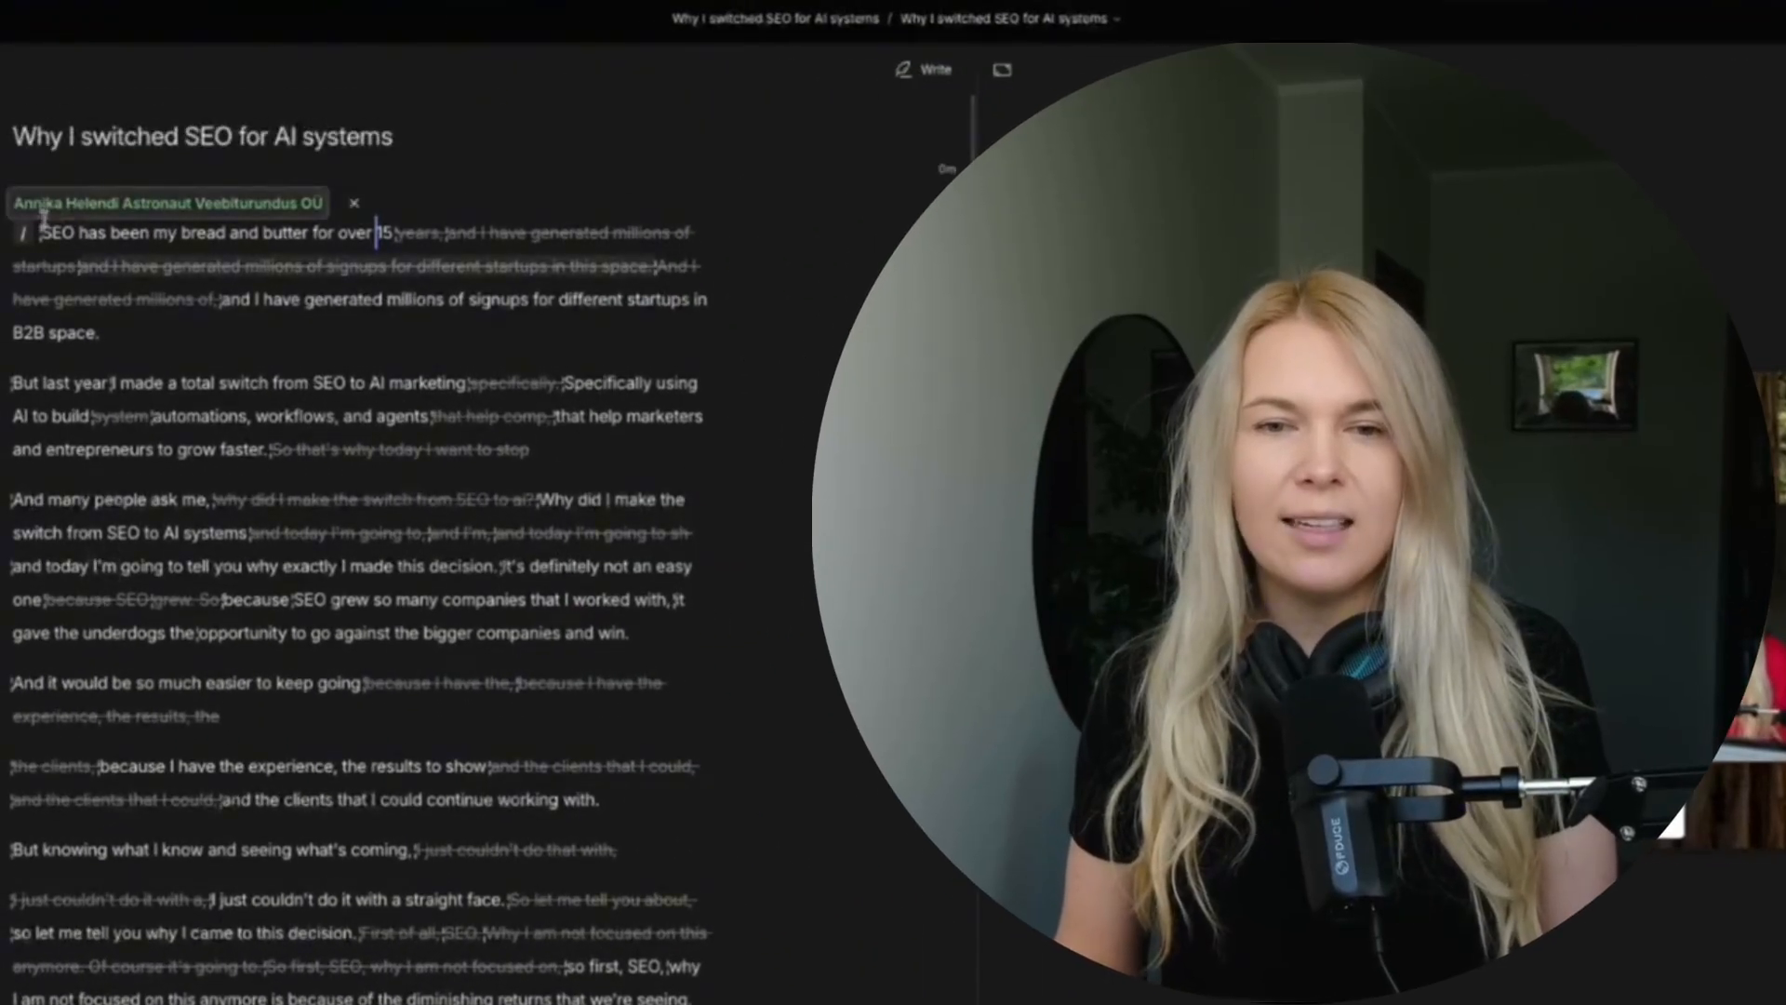
- Duplicate the first two paragraphs of the script into a new composition
drag(41, 233, 327, 466)
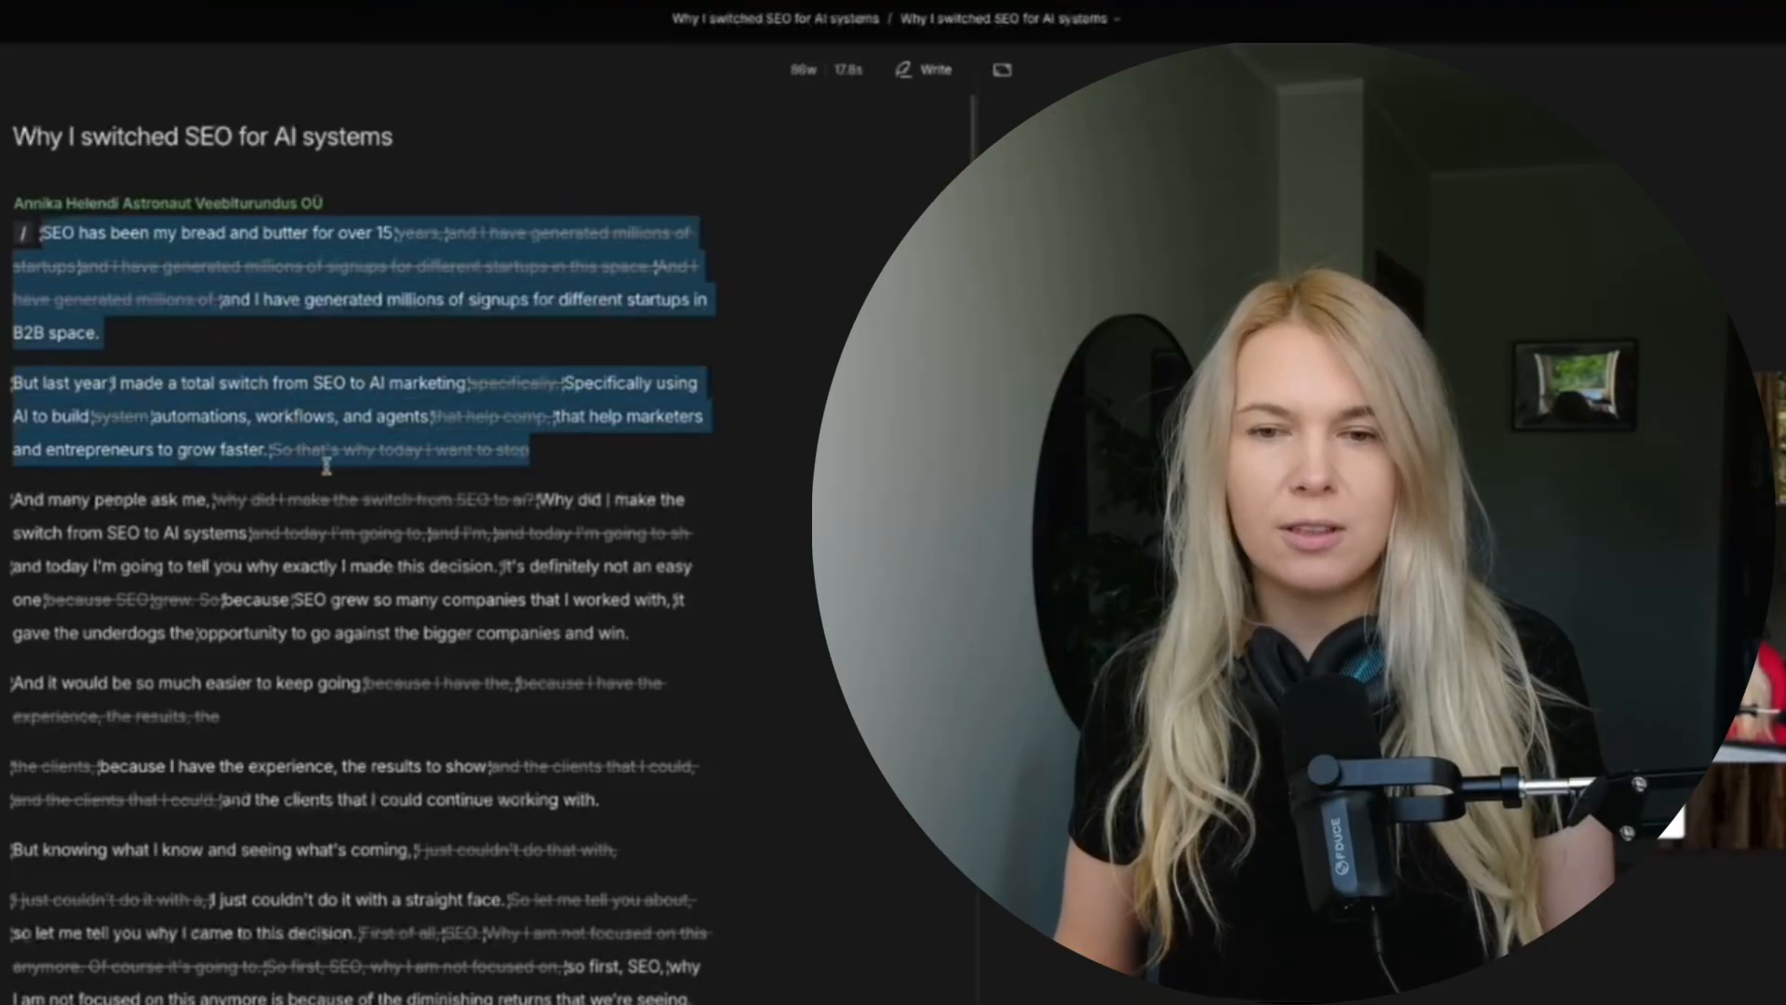
drag(585, 474, 581, 446)
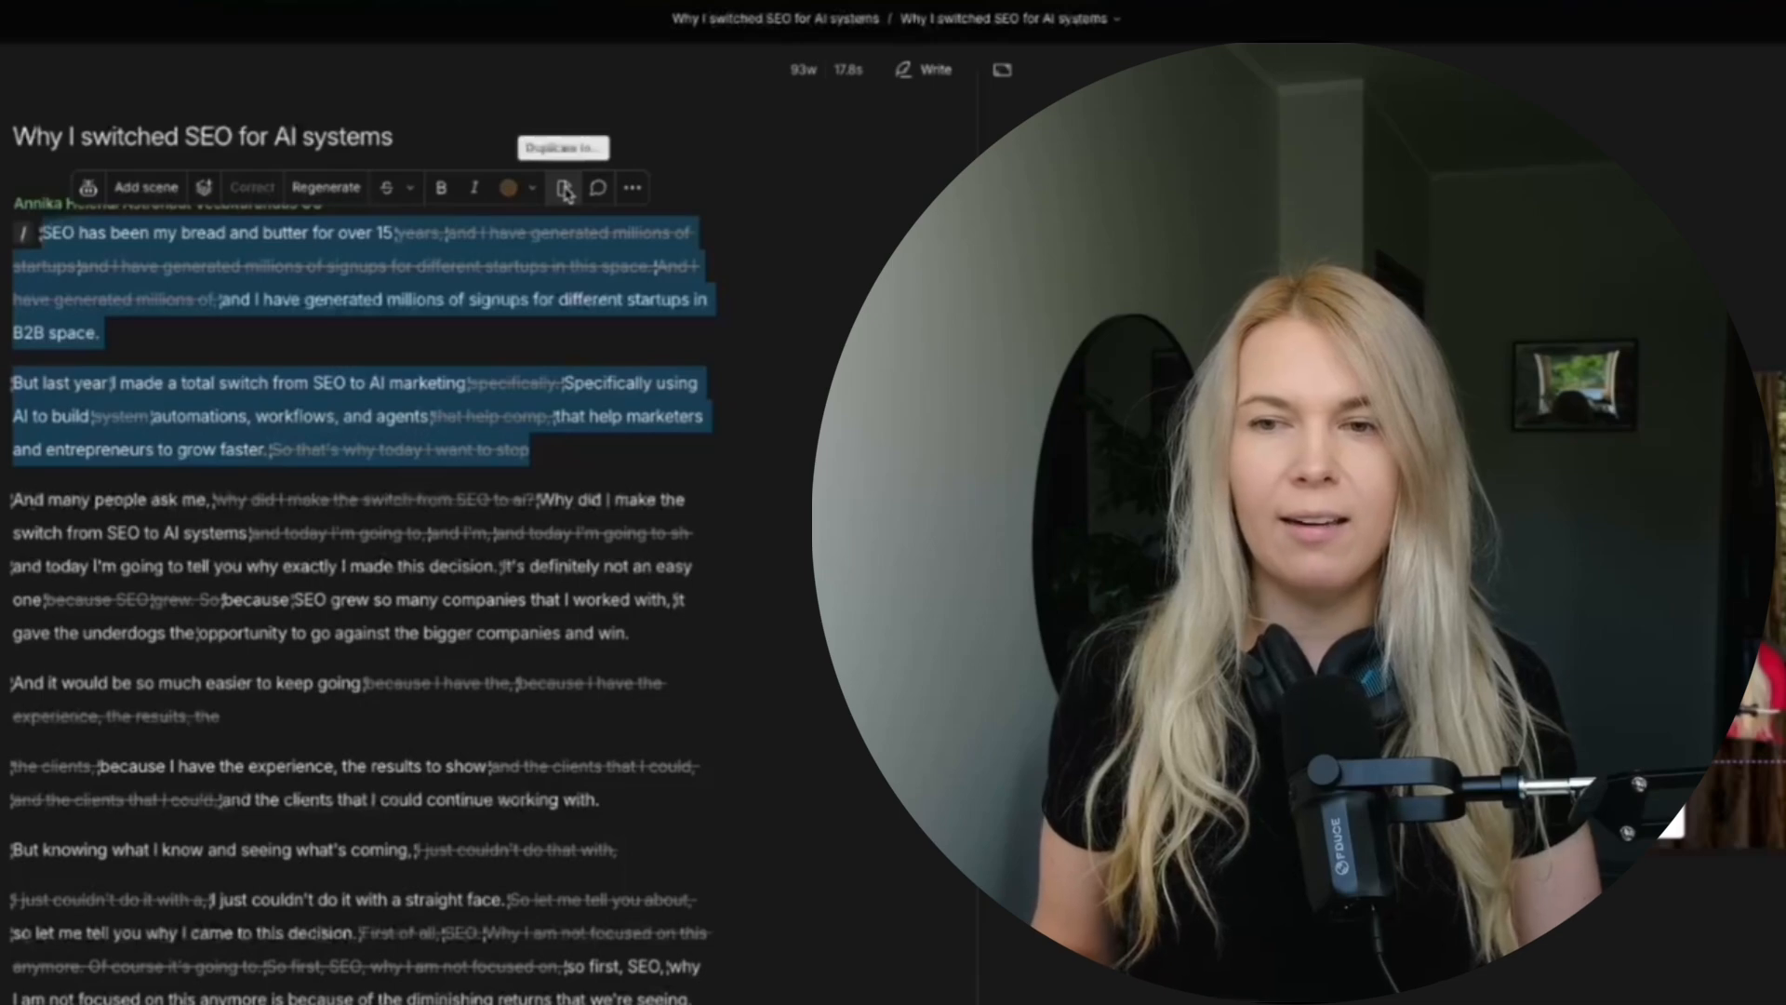
click(564, 191)
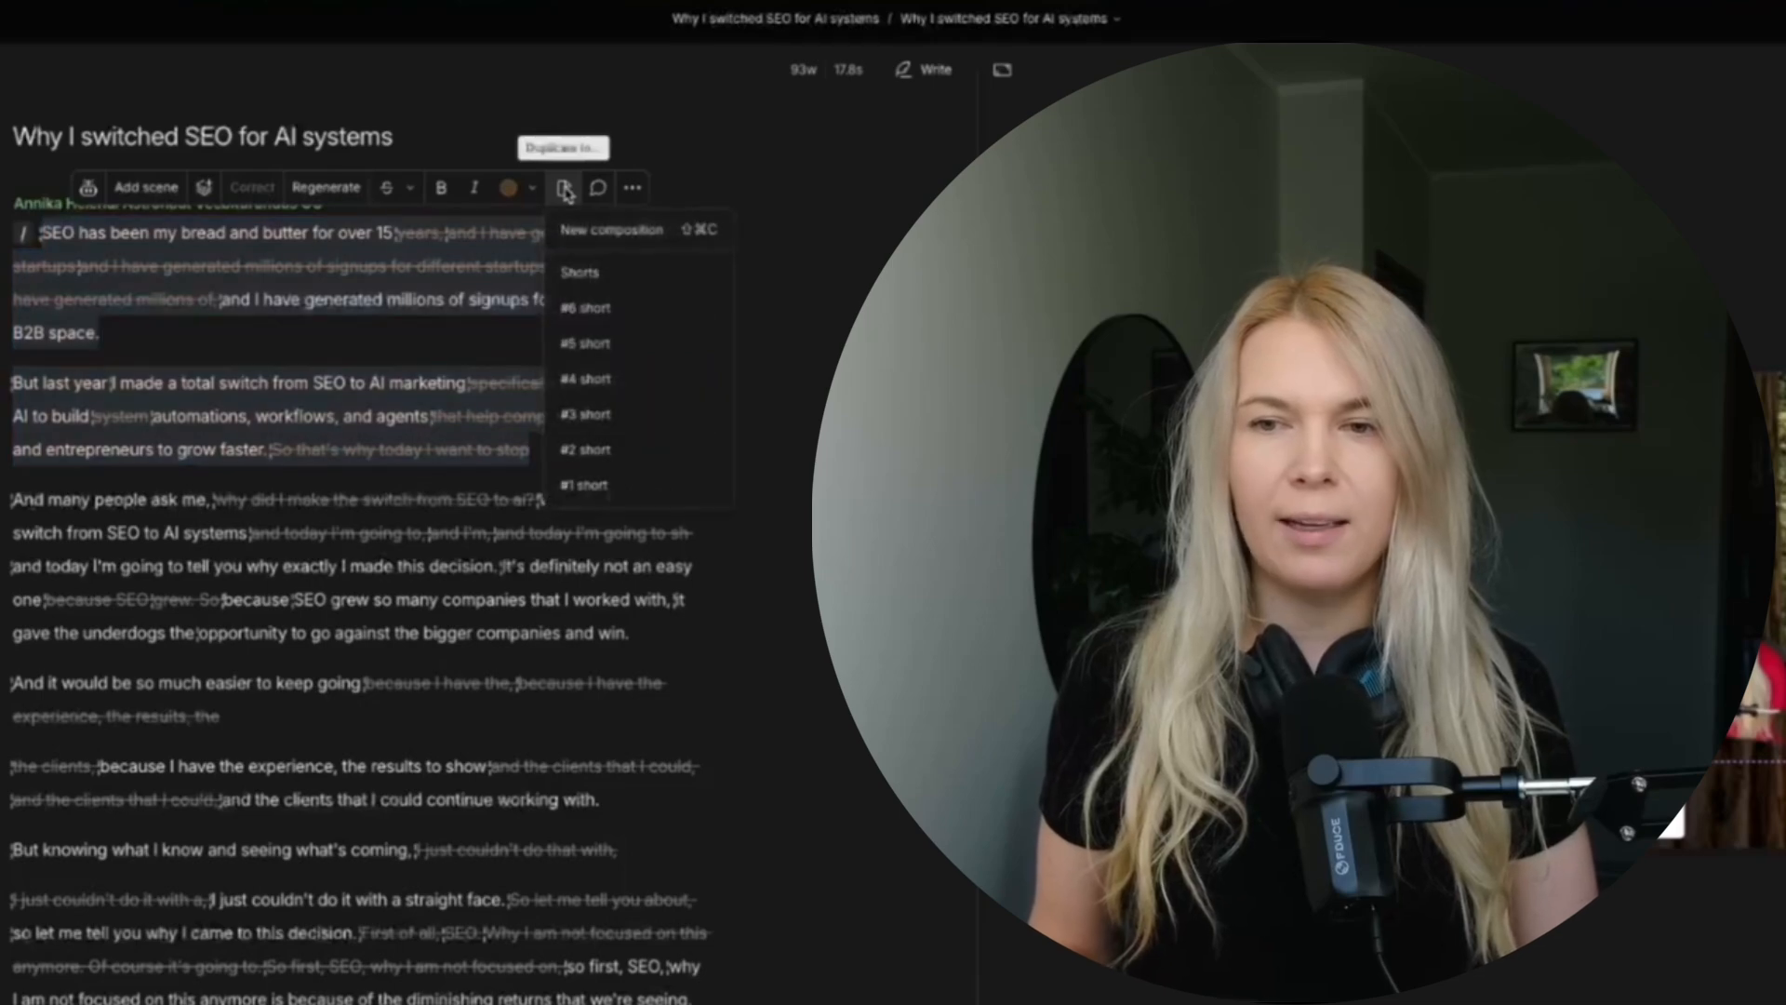
click(605, 234)
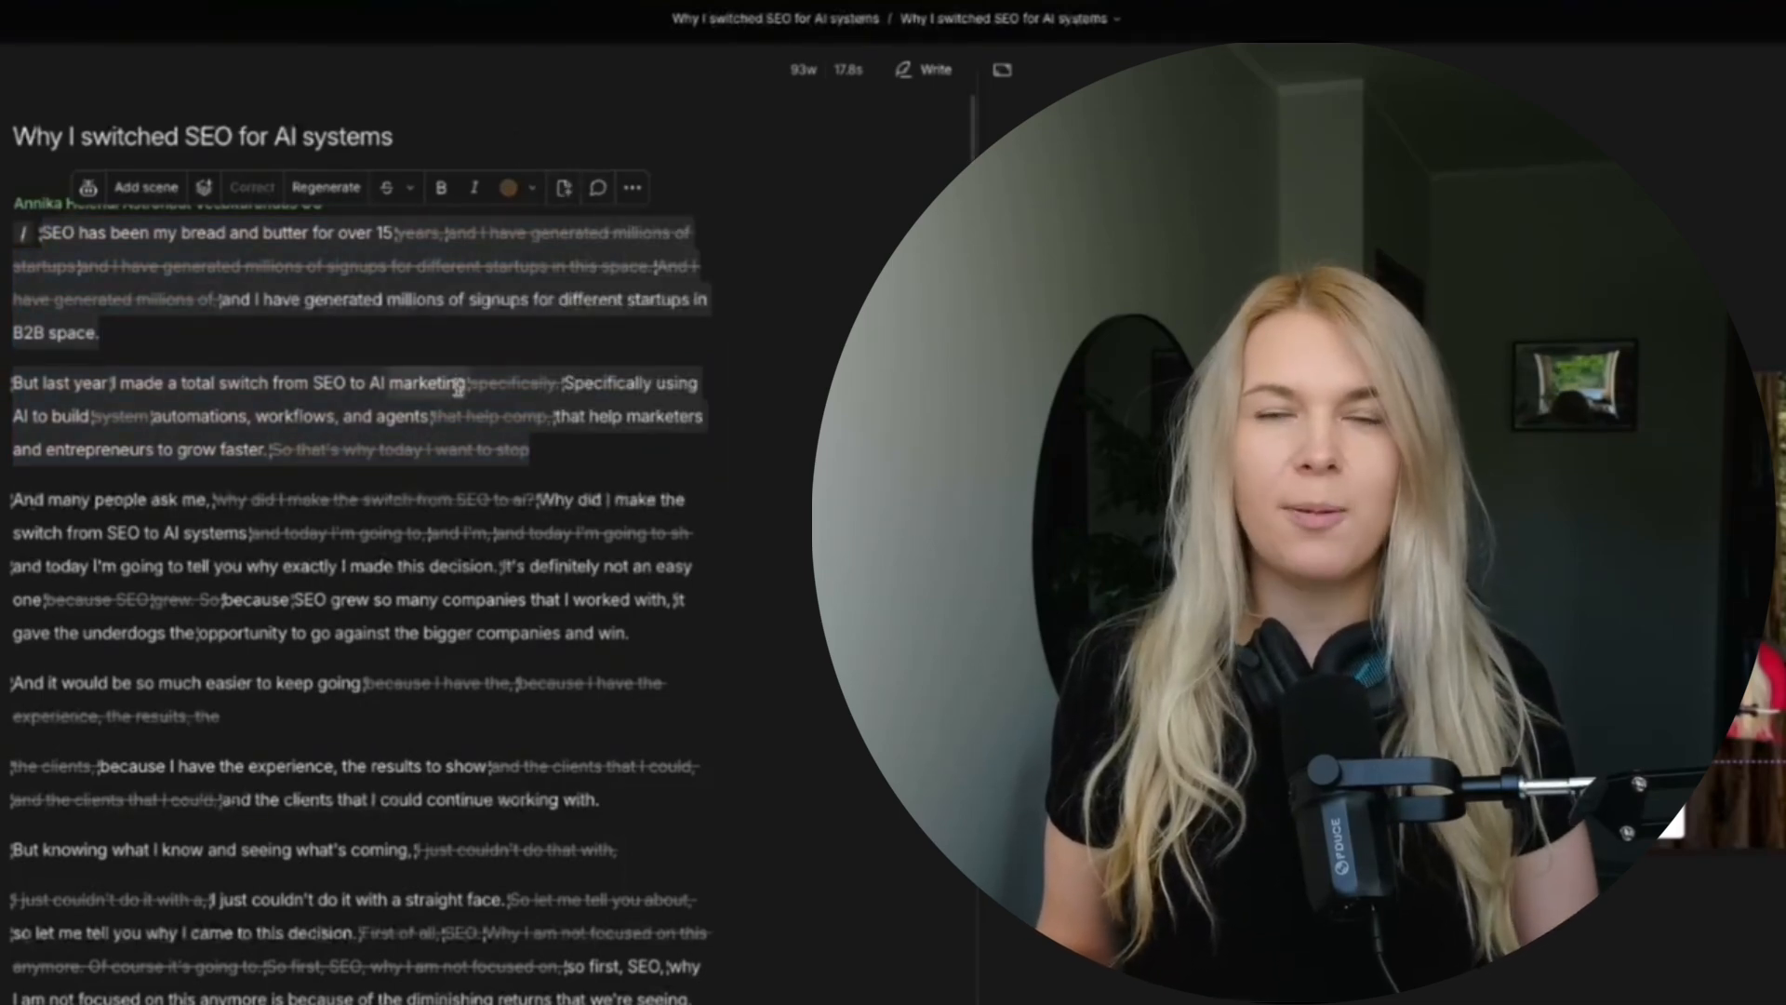
- Open the composition "Clips from Why I switched SEO for AI systems" from the project's compositions
click(1116, 21)
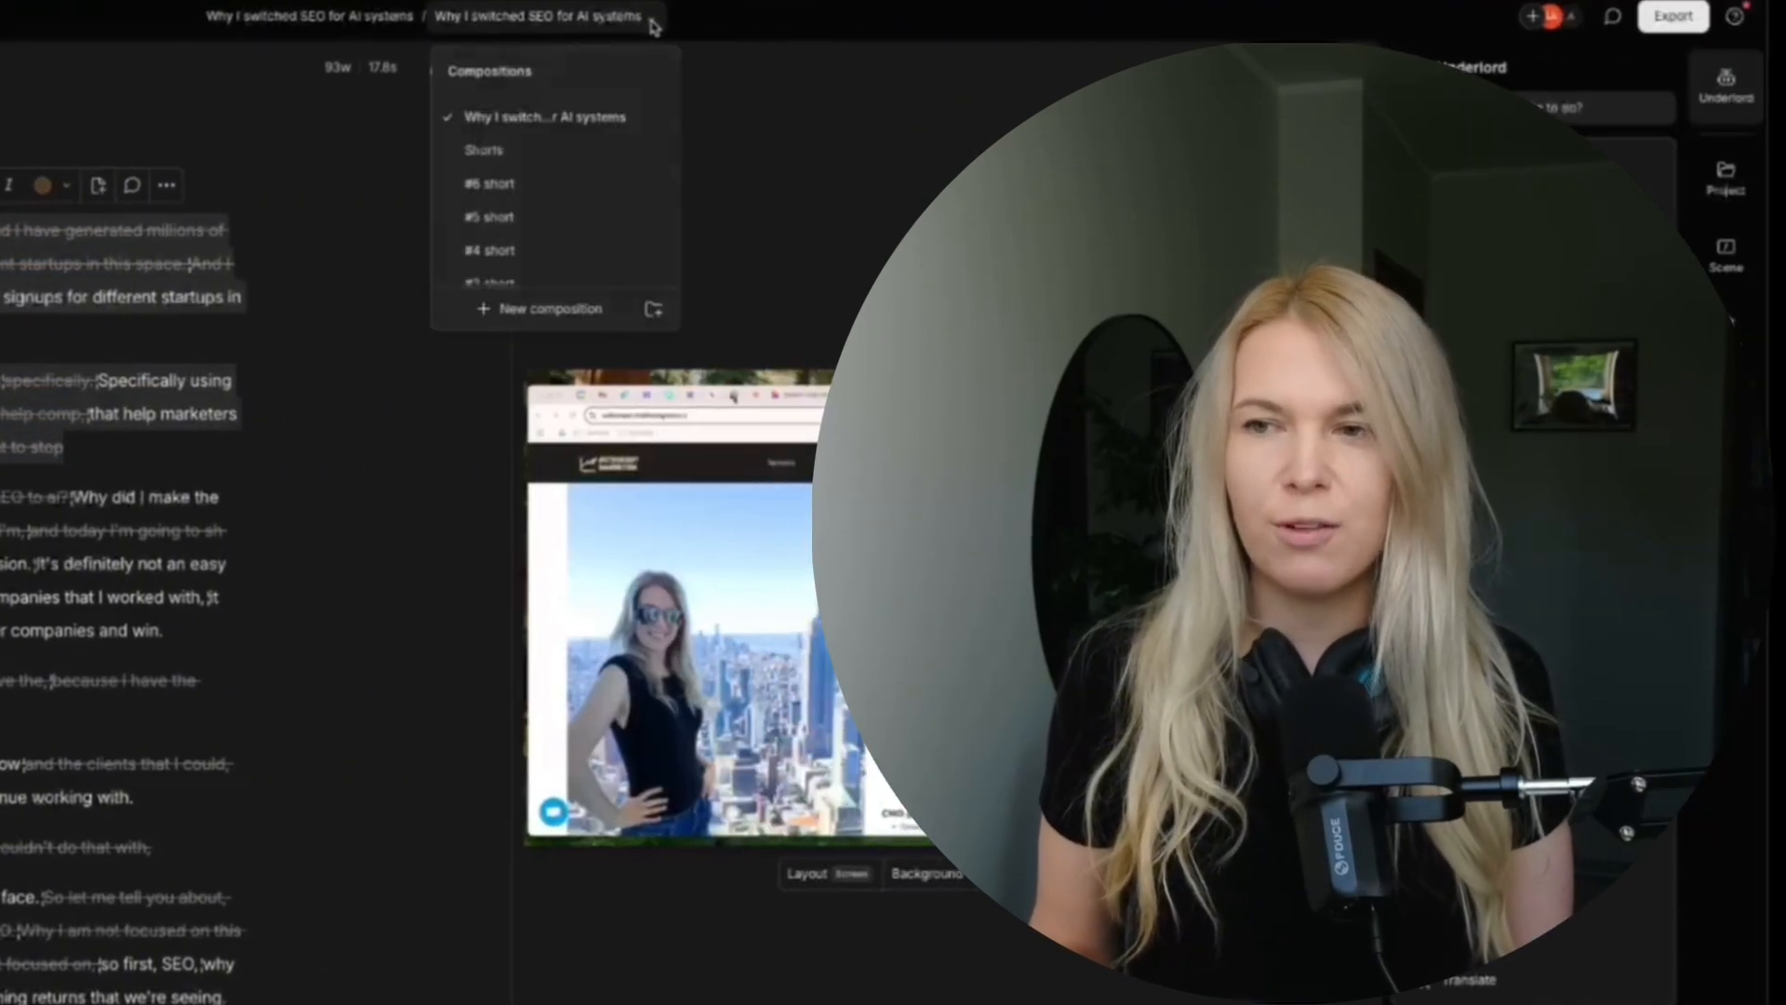
scroll(558, 214, down, 3)
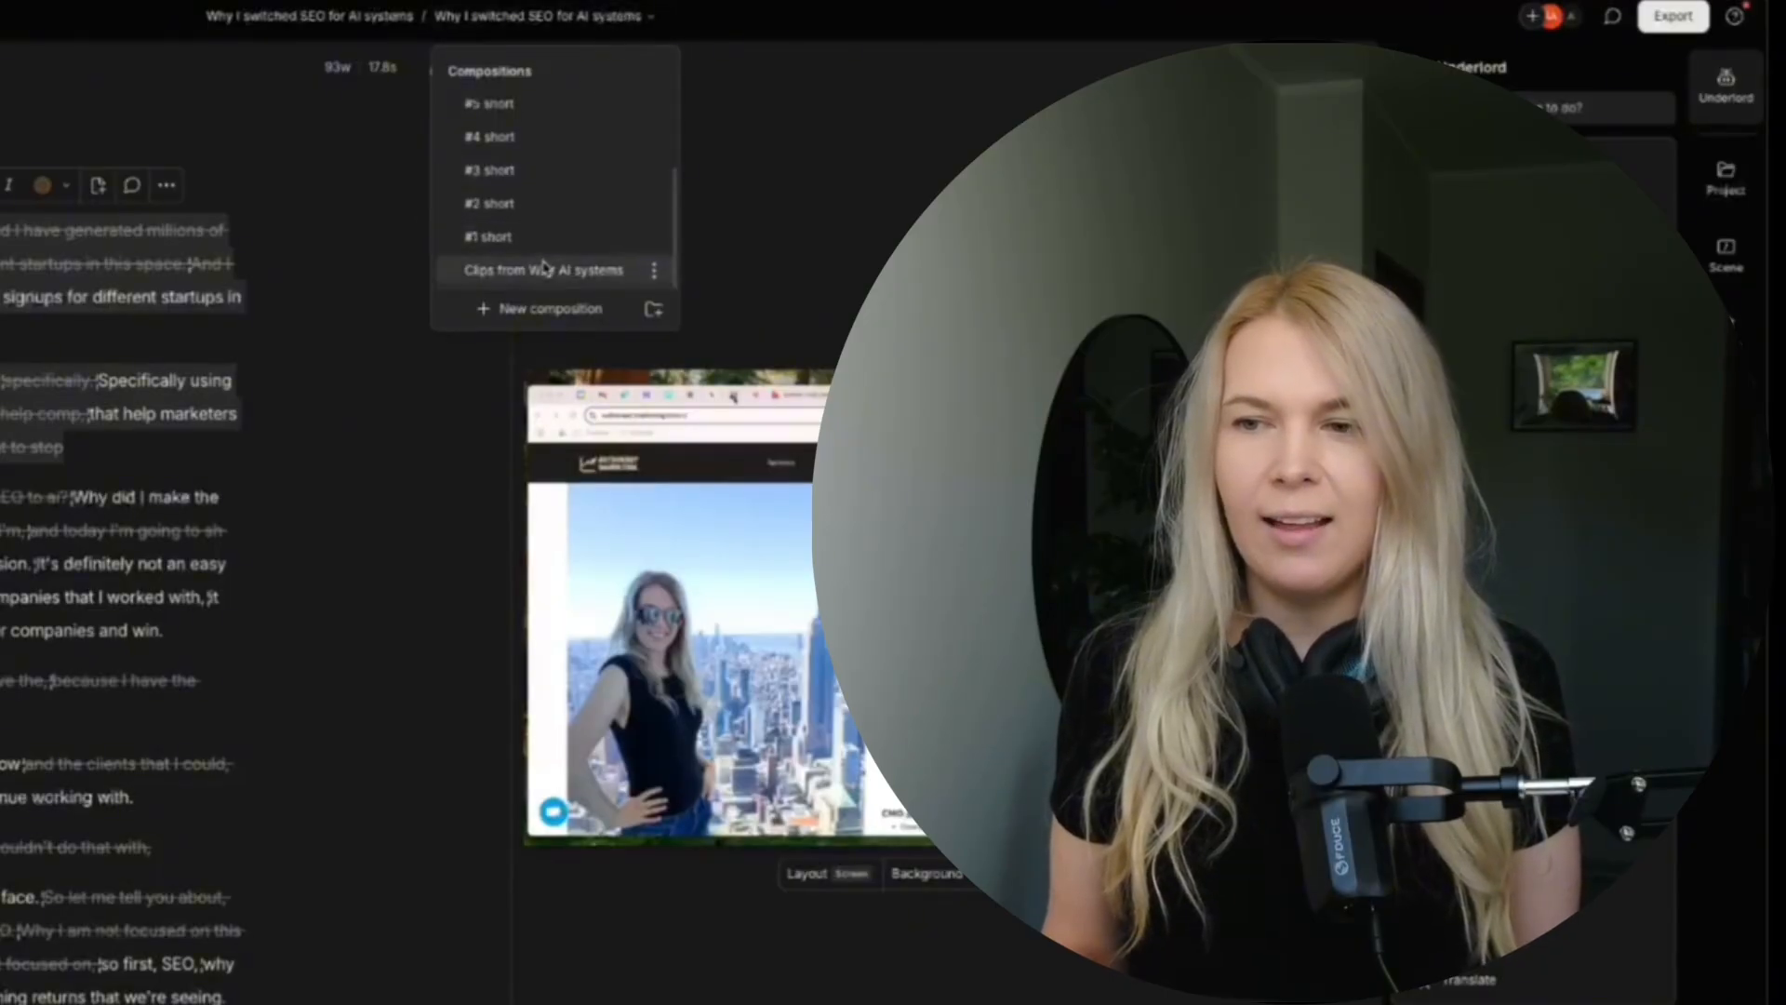
click(543, 271)
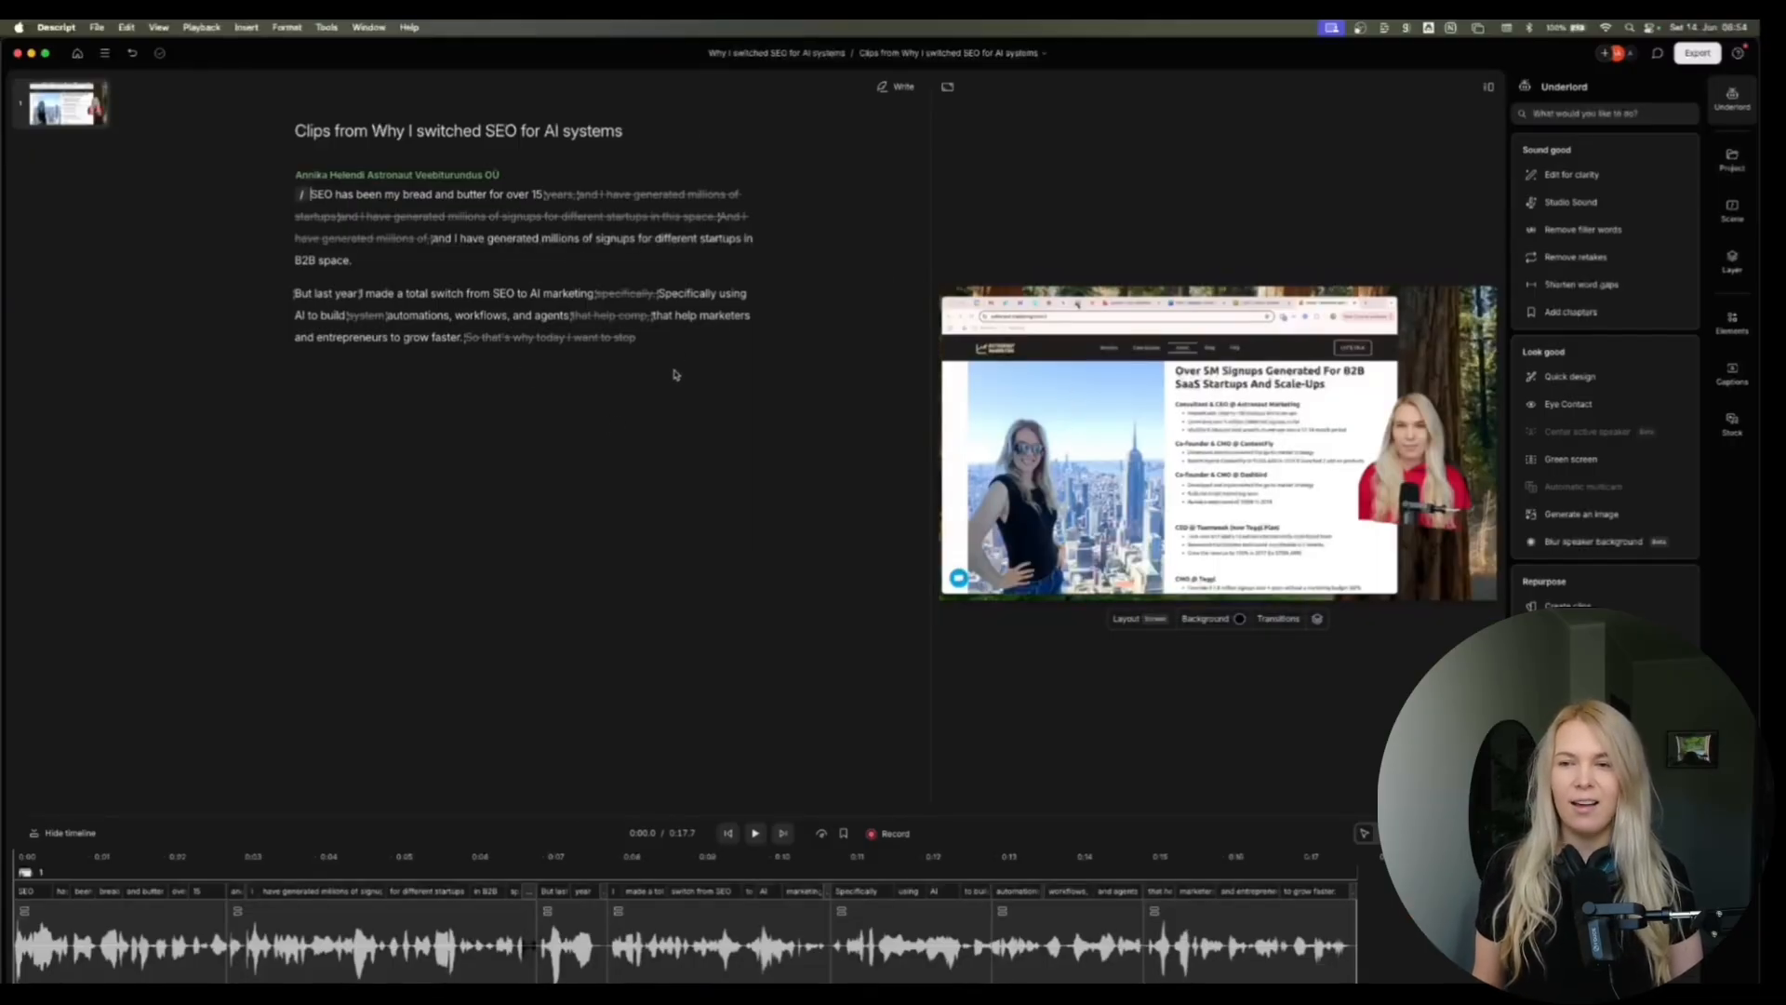
- Switch the composition to Portrait 9:16 and fit the enlarged screen recording across the upper part of the canvas
click(947, 87)
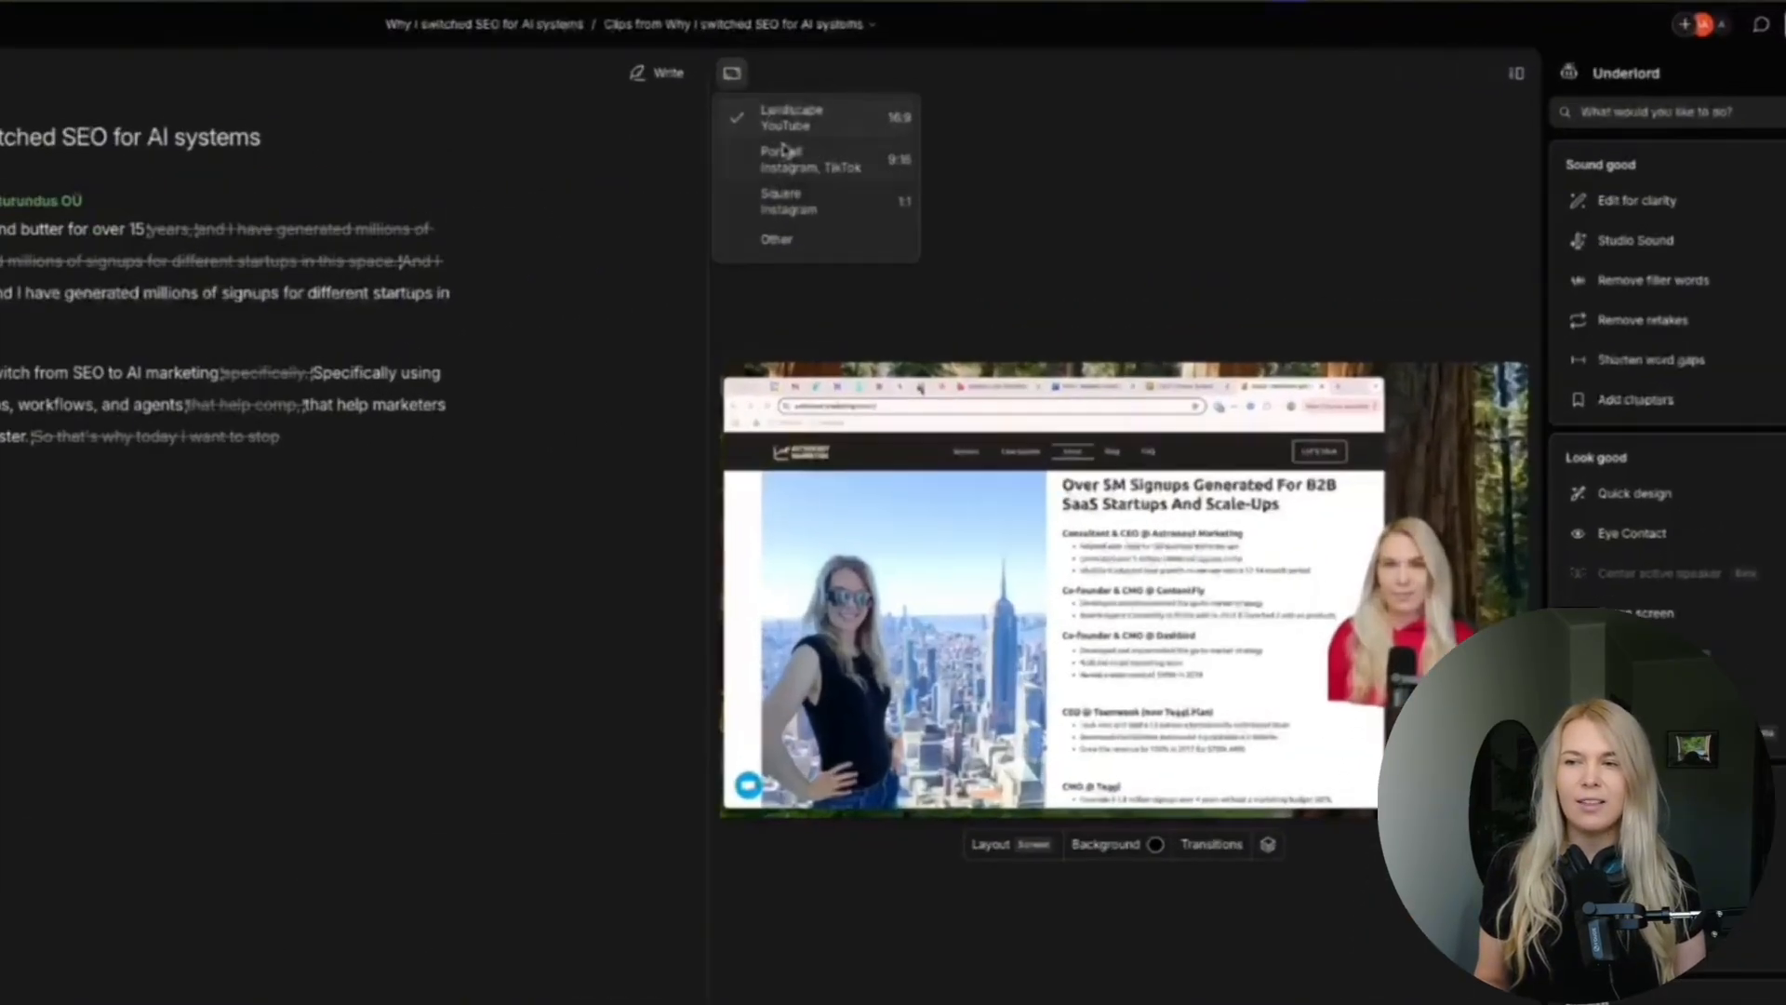
click(731, 165)
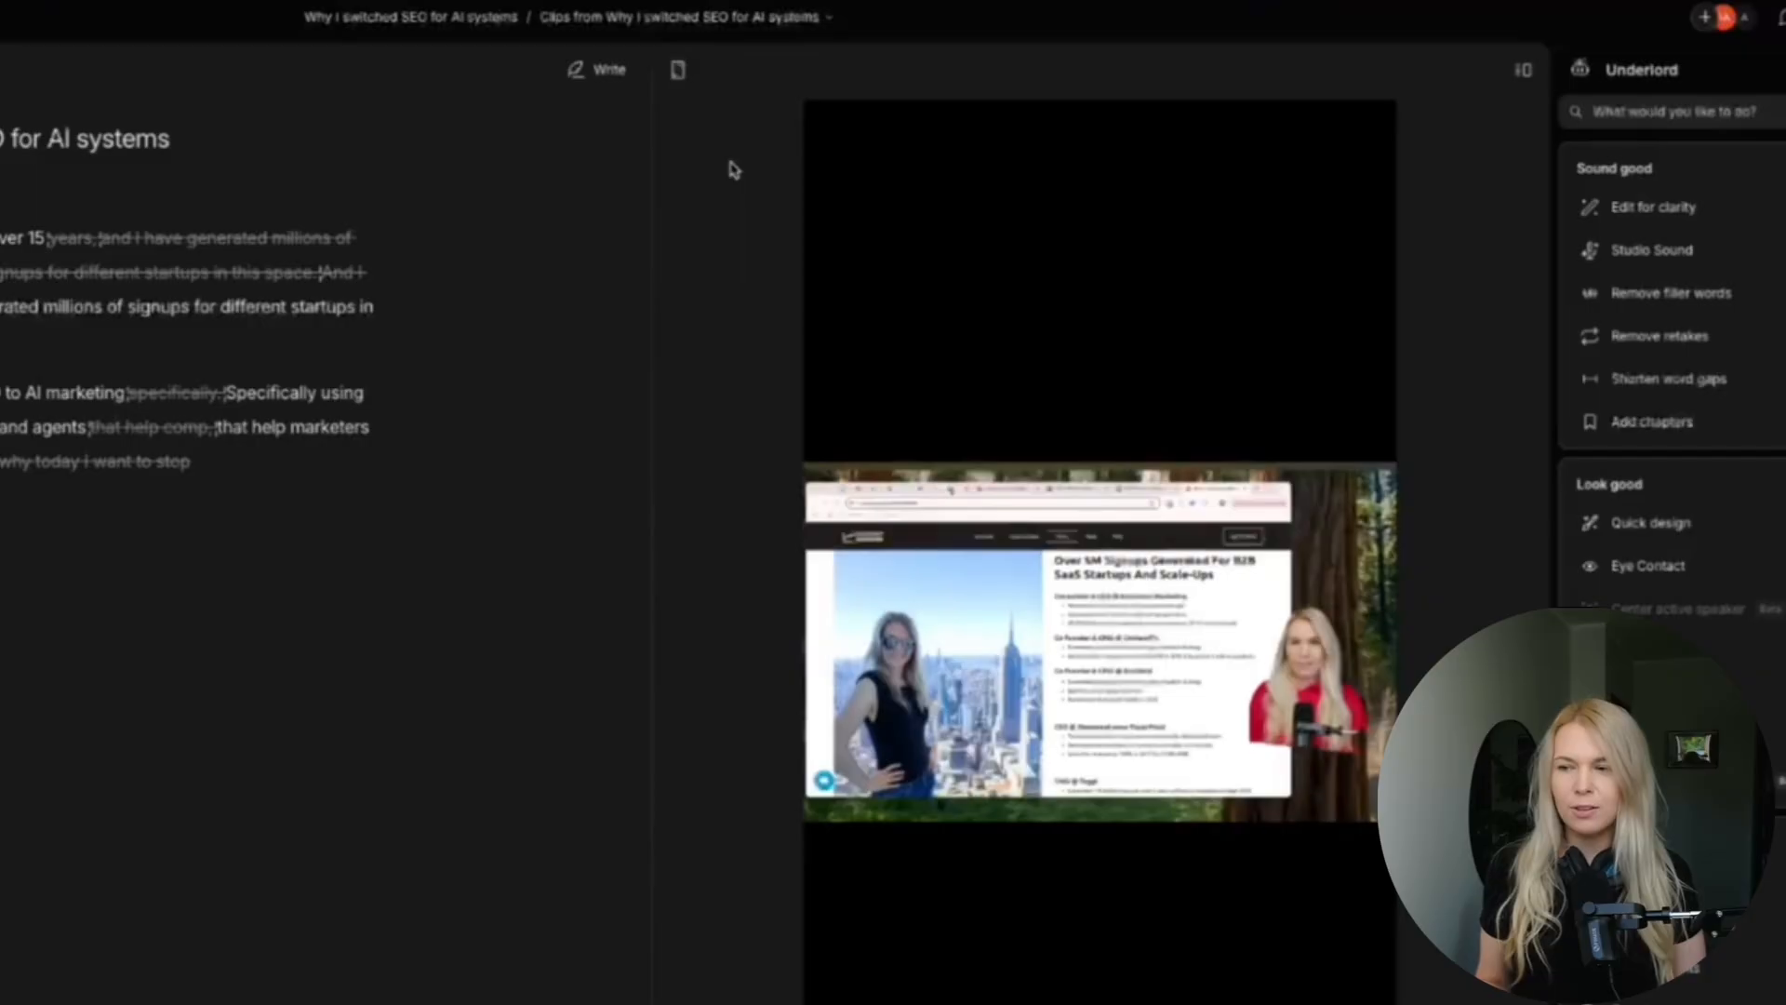
drag(1184, 782, 1184, 419)
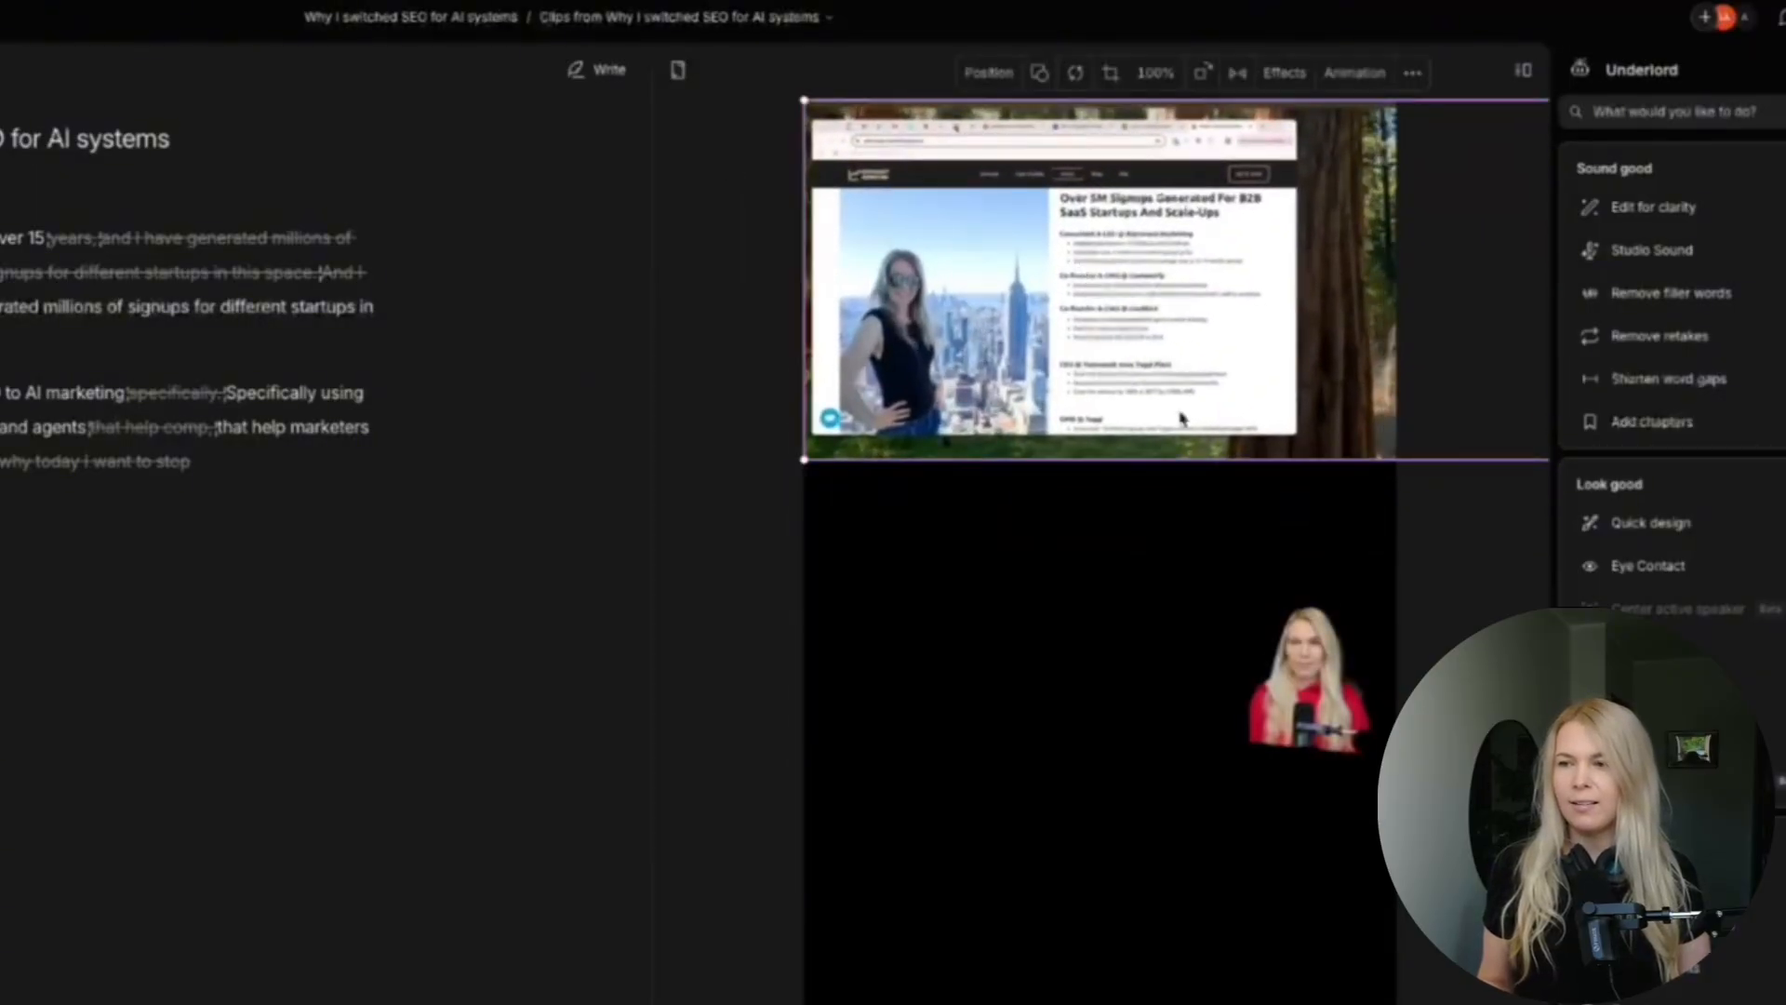
drag(805, 459, 666, 618)
drag(1177, 302, 1332, 312)
- Enlarge the speaker's camera cutout and centre it in the black area below the screen recording
drag(1316, 658, 1081, 944)
drag(1016, 876, 805, 553)
drag(1135, 1004, 1225, 1004)
drag(1042, 893, 1134, 894)
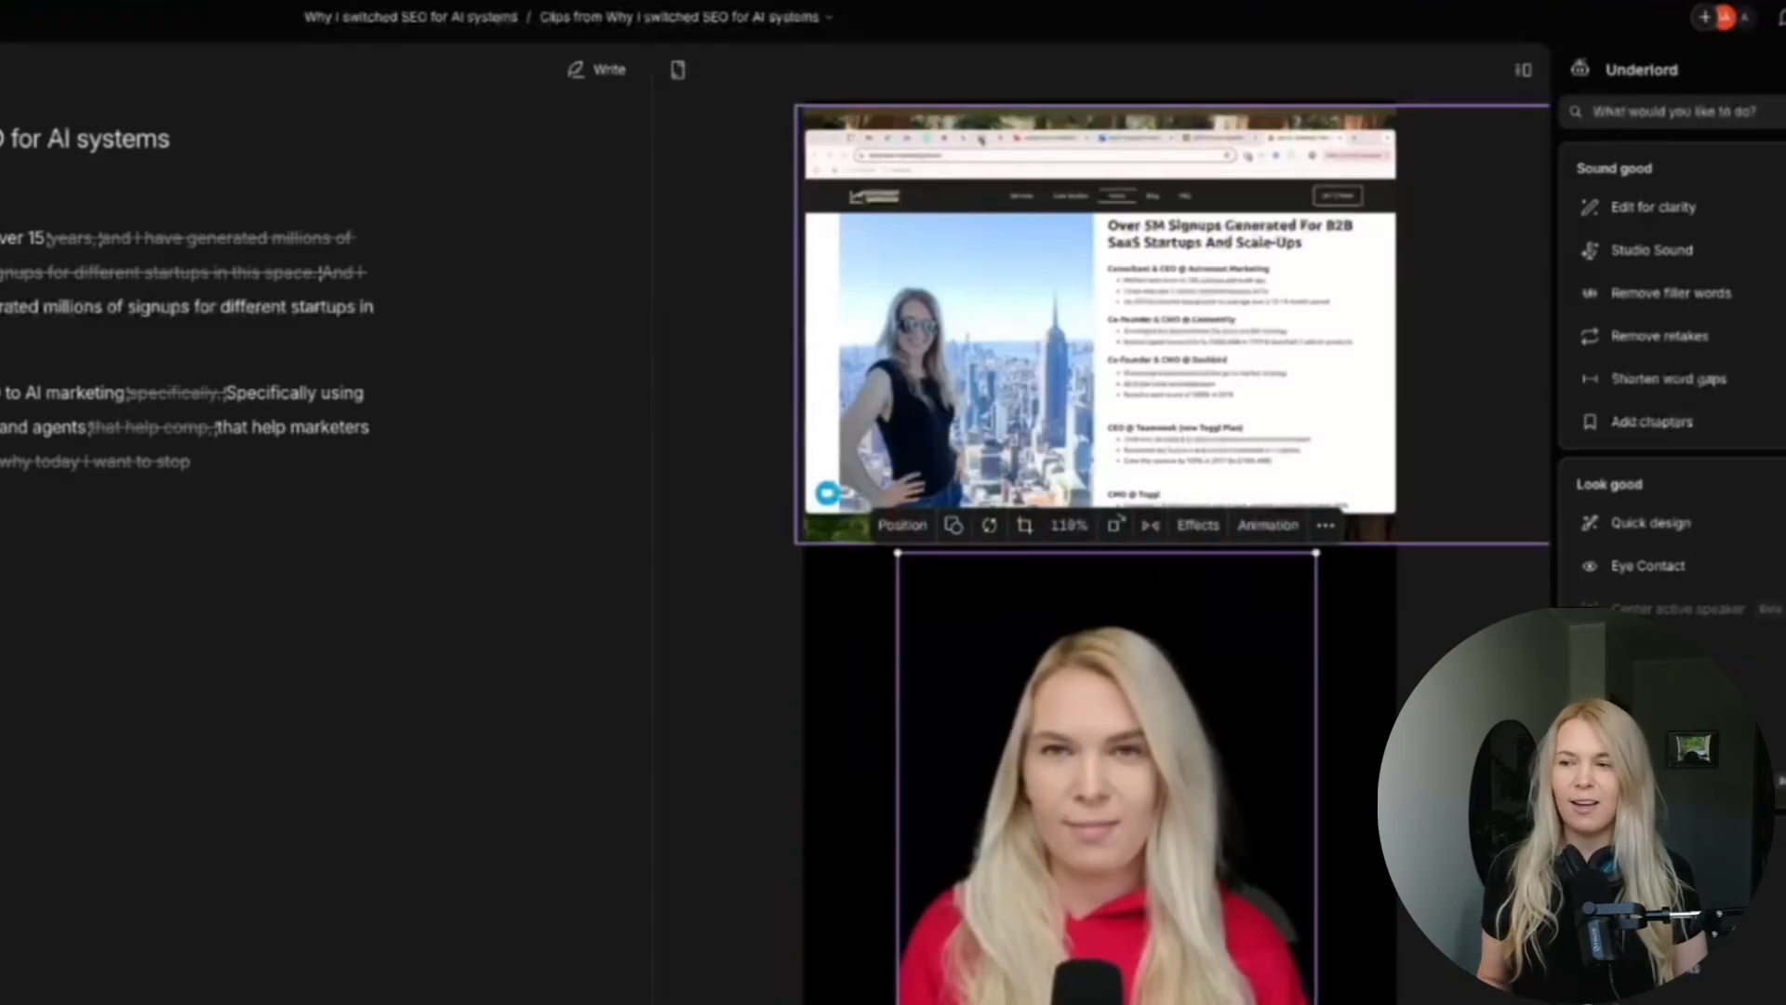
click(838, 656)
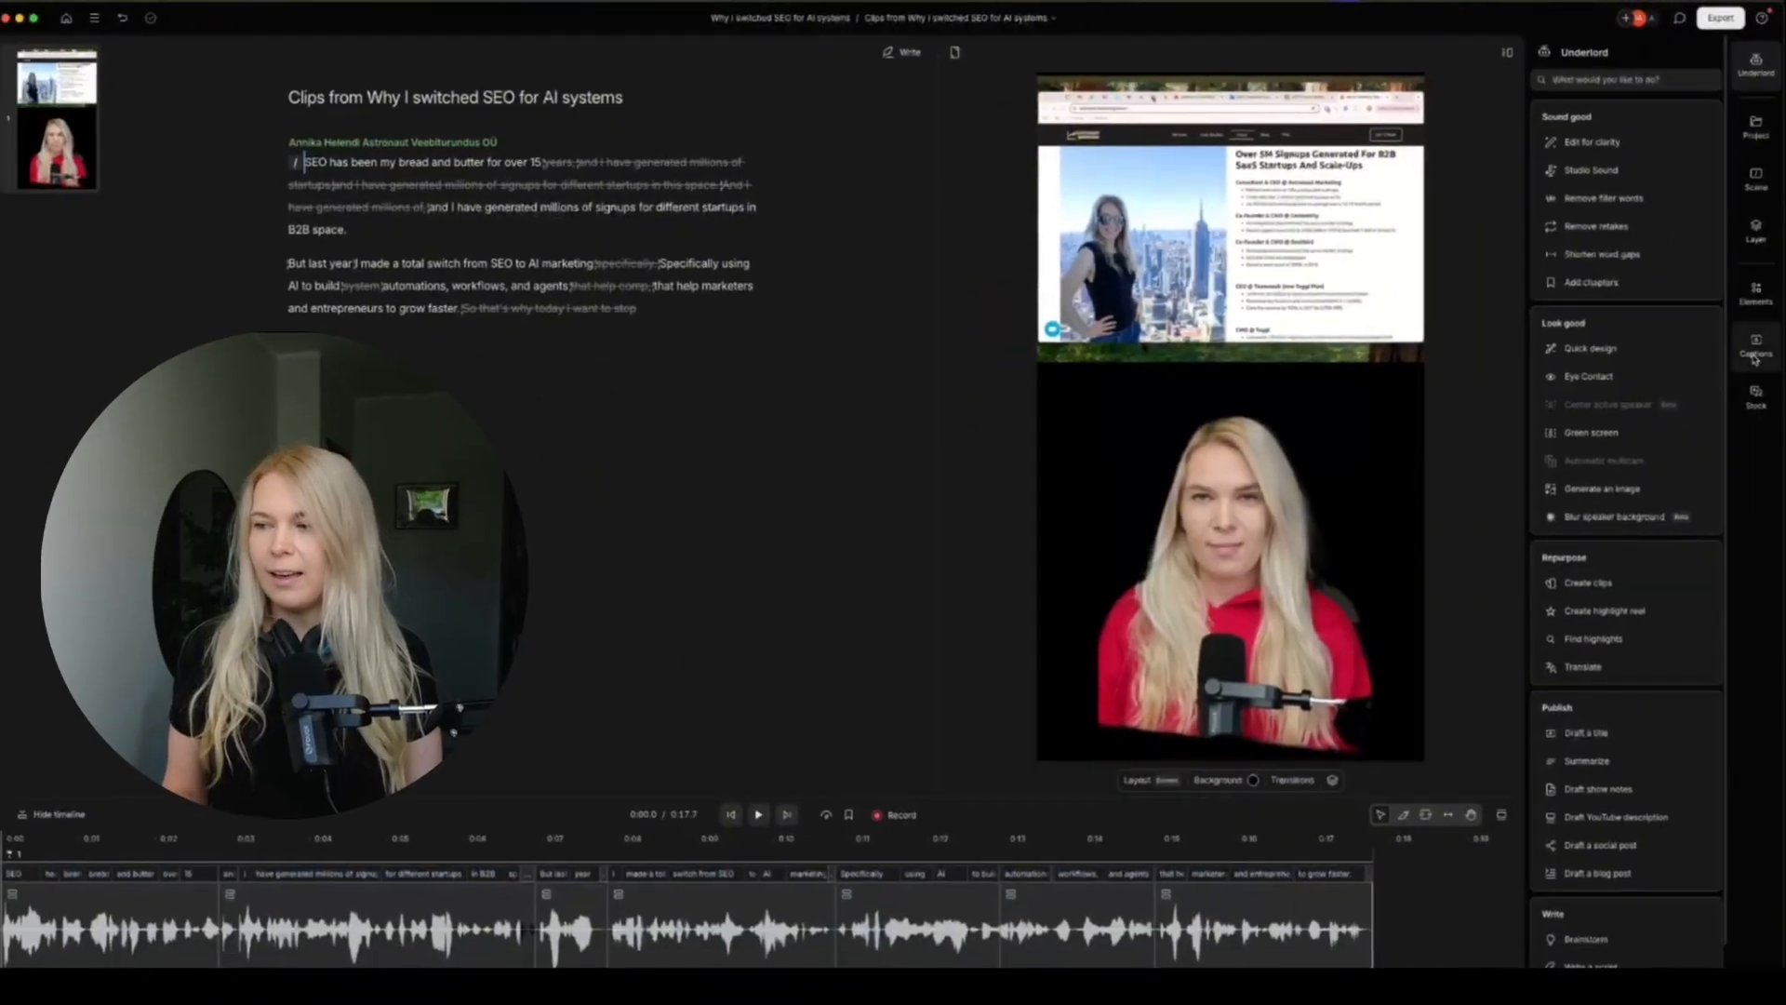
- Add bold white all-caps captions with yellow word highlighting to the clip and play its opening
click(1755, 352)
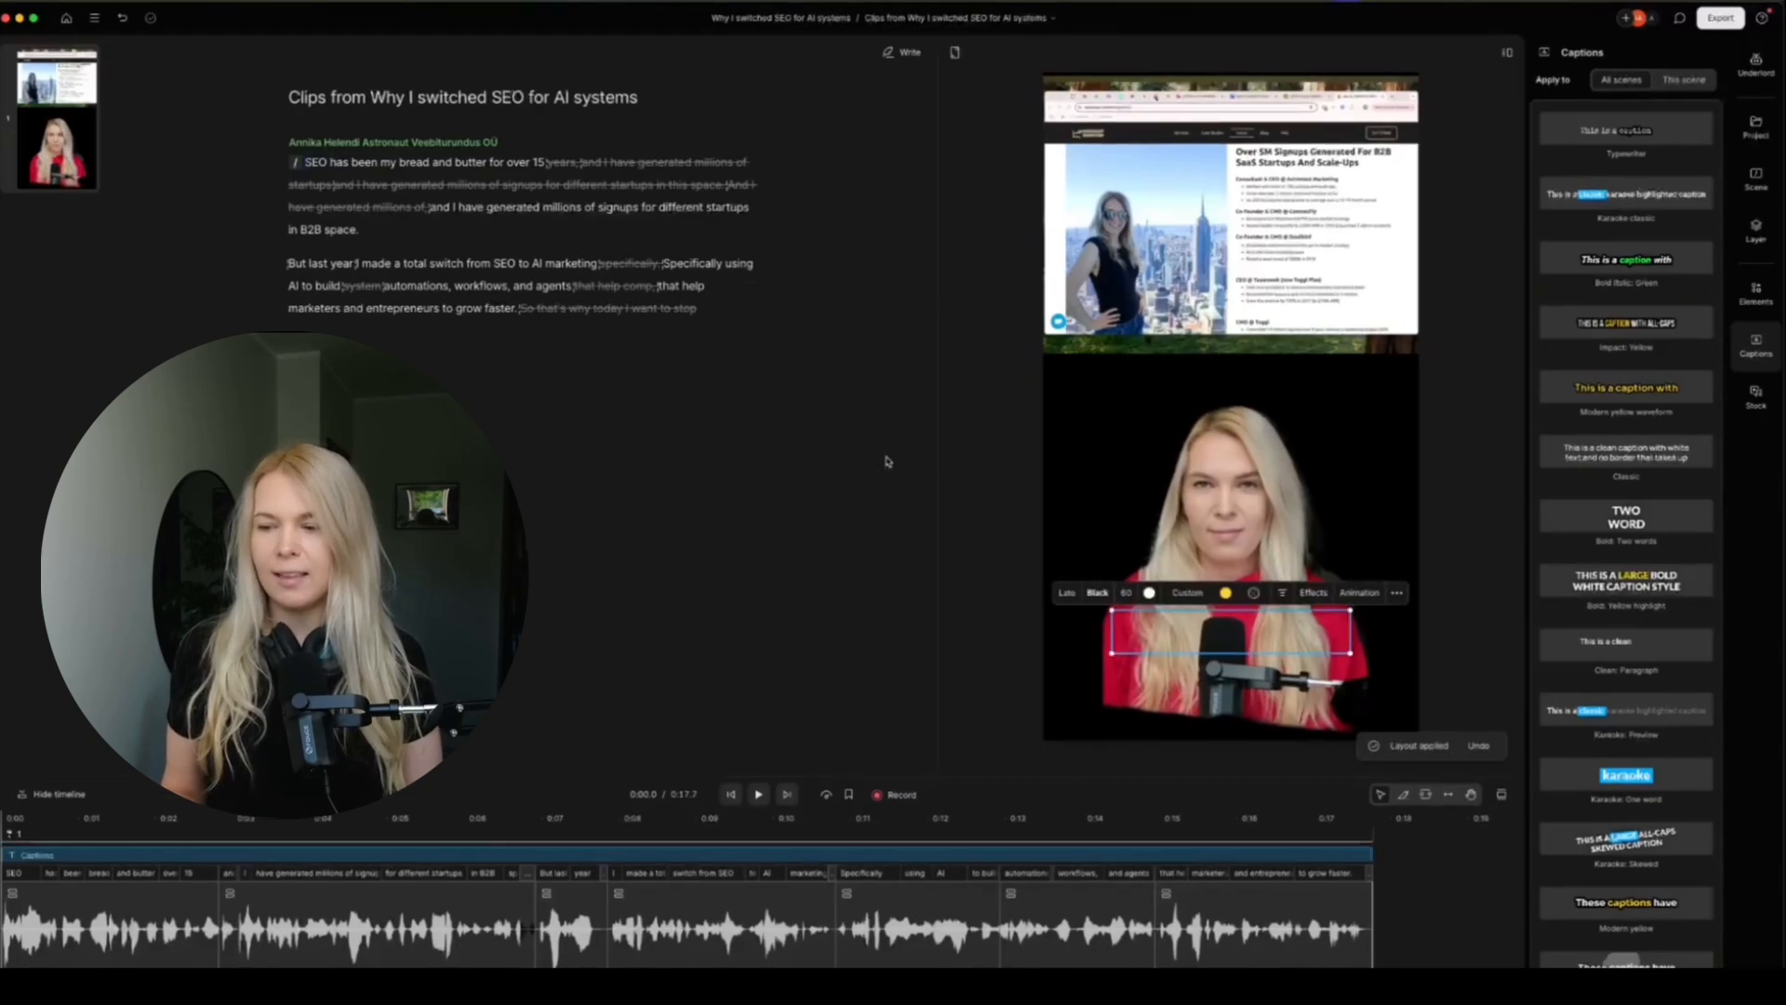
key(space)
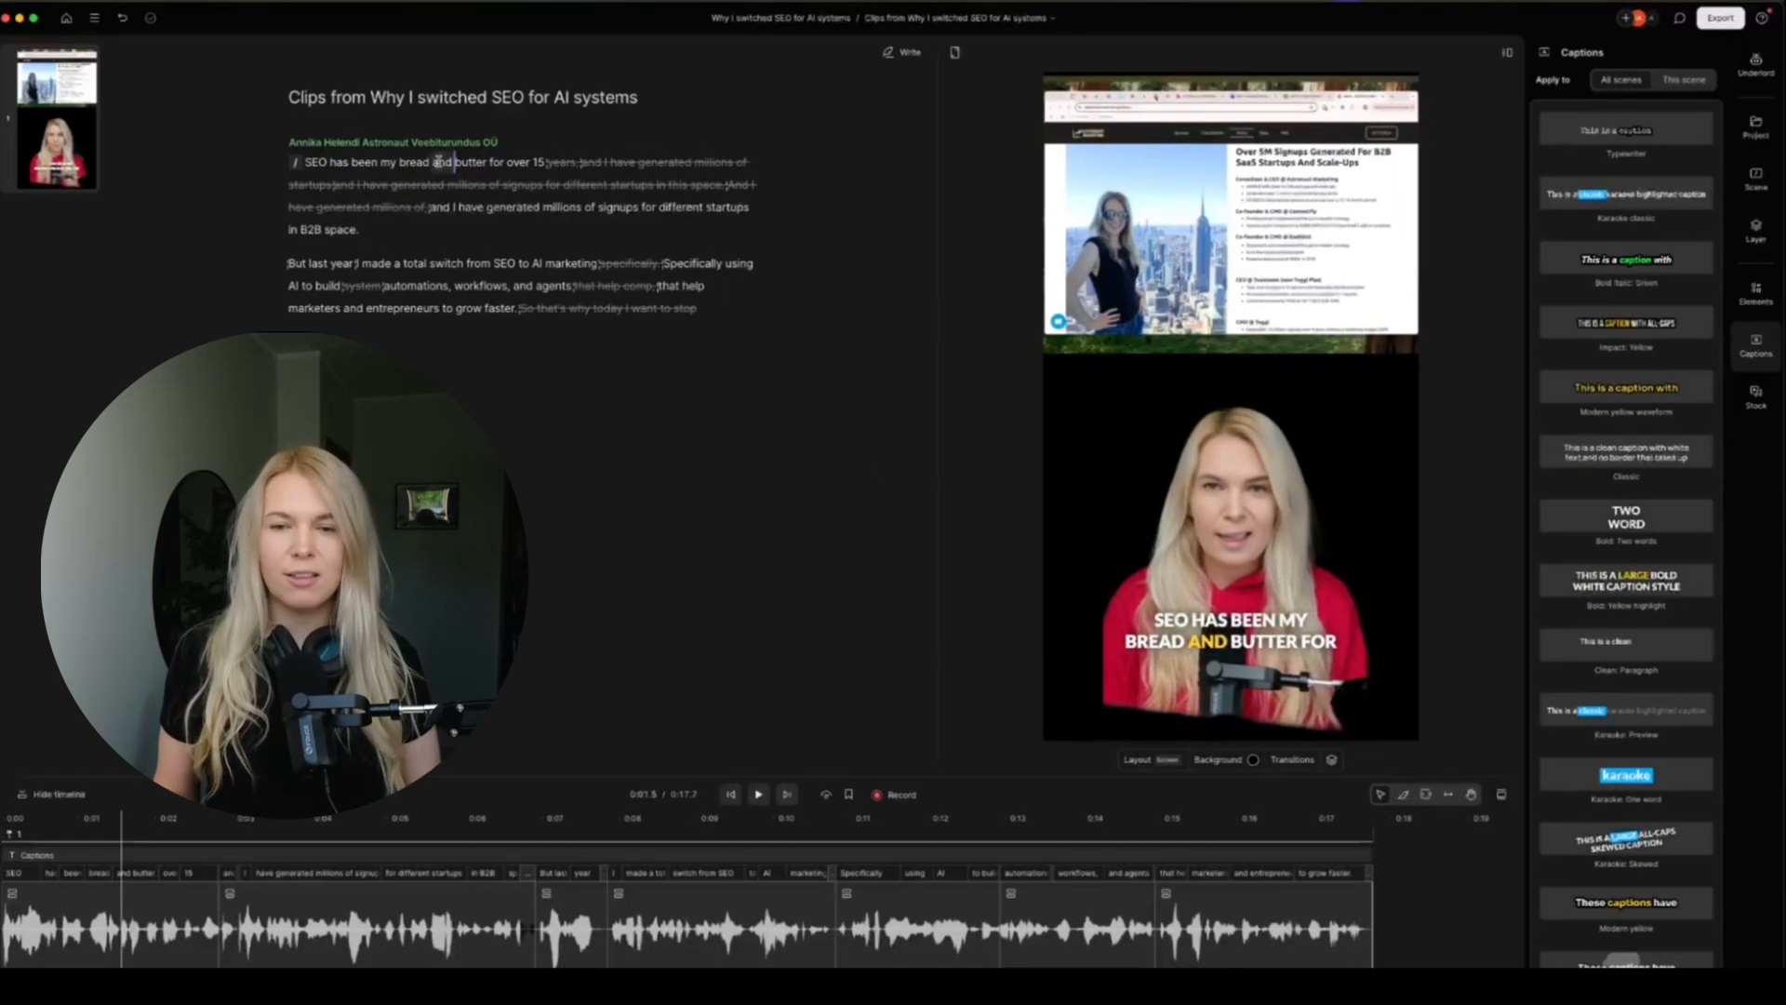
- Correct the word "bread" in the script's first line to "bread and butter"
double_click(428, 163)
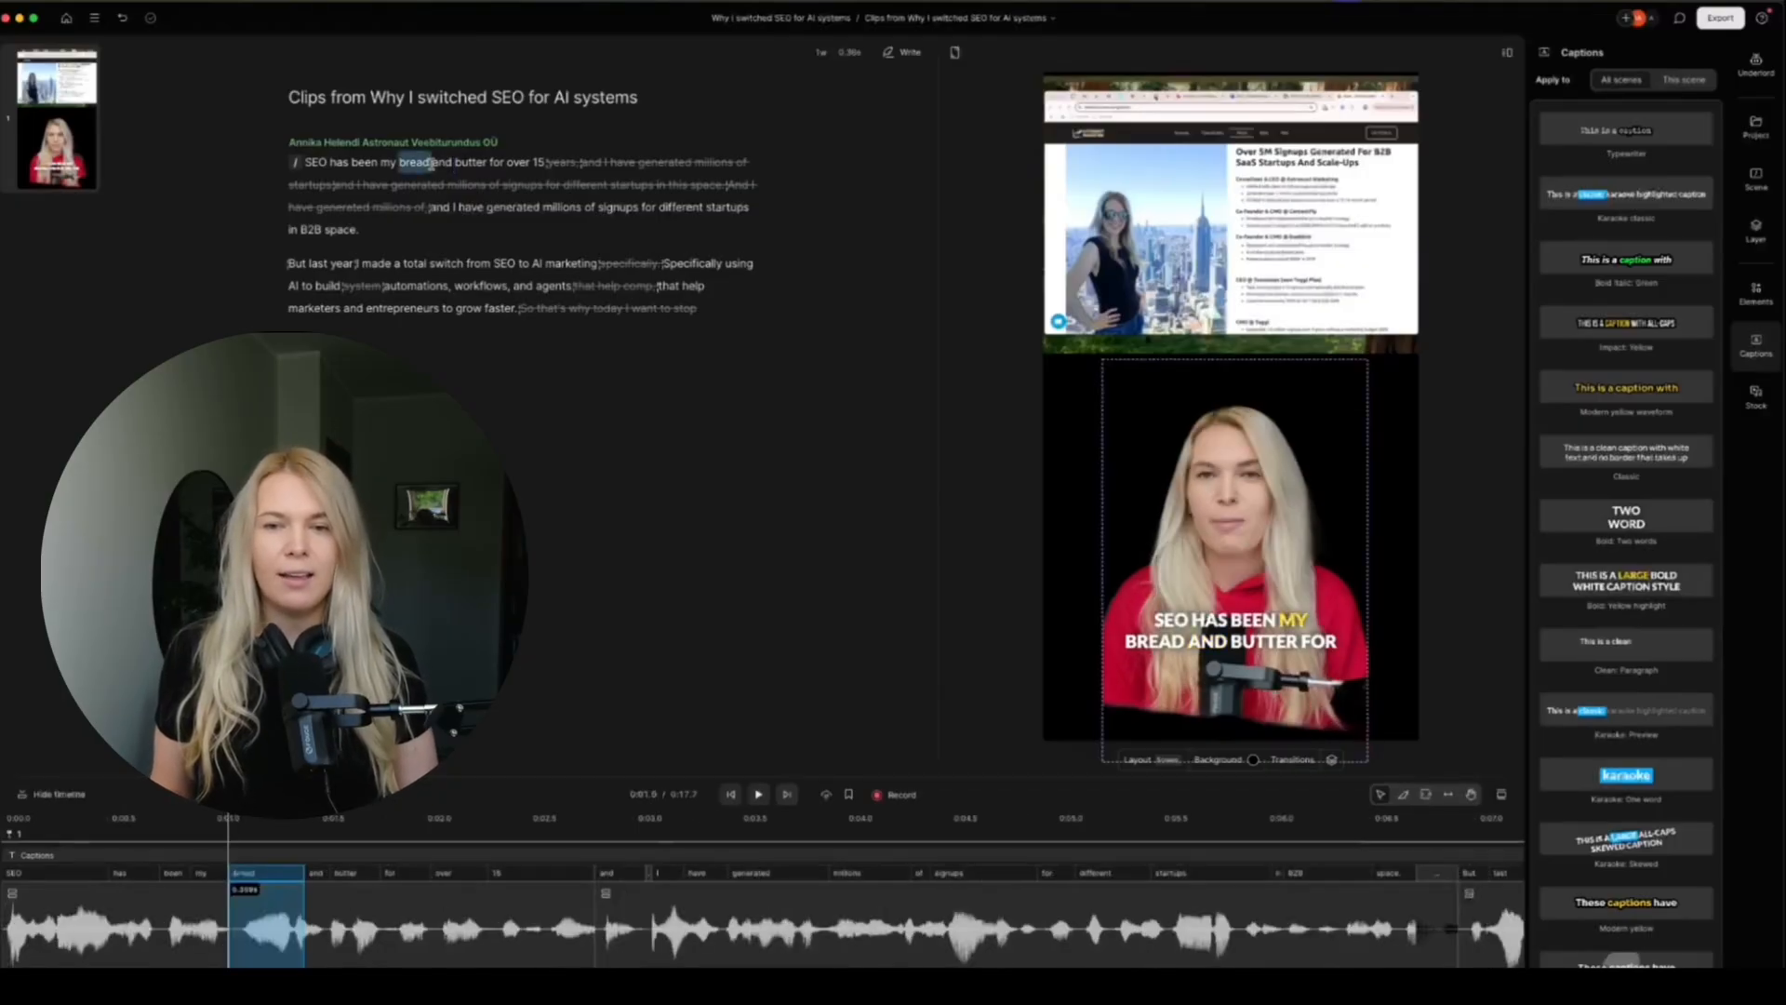
click(342, 138)
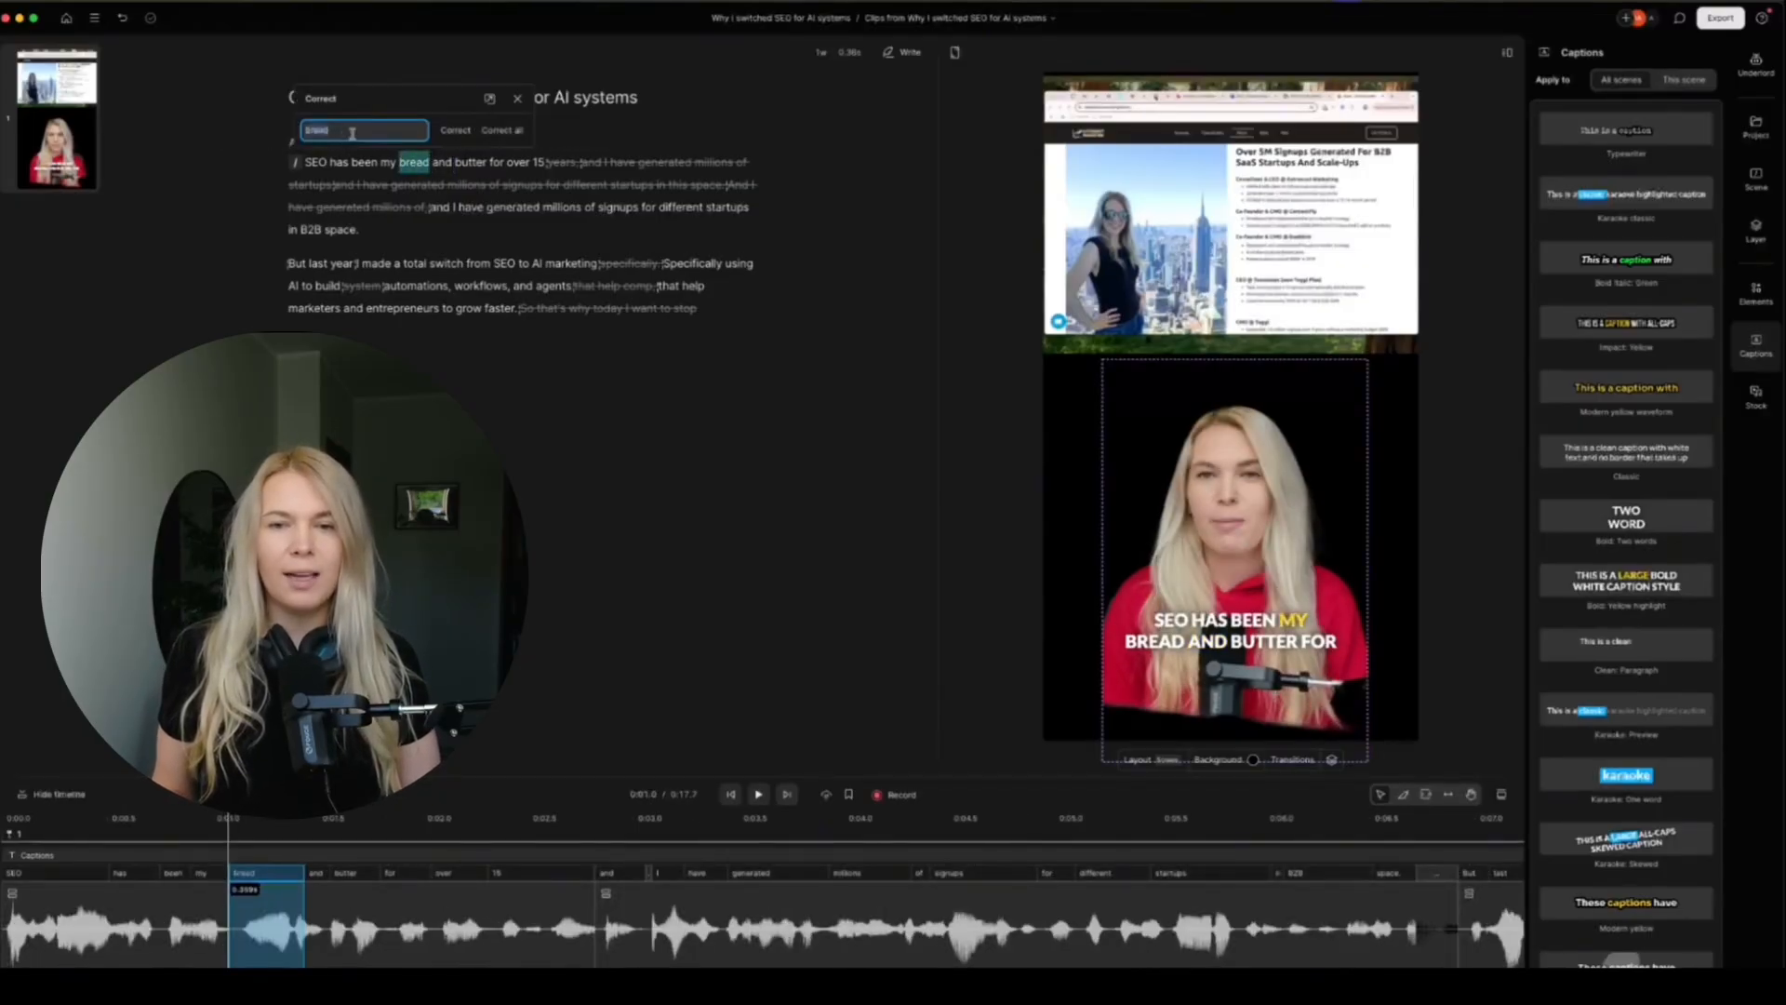
text(and butter)
key(Return)
- Look at the screen recording options for inserting into the script or adding a new layer after "B2B space."
click(497, 231)
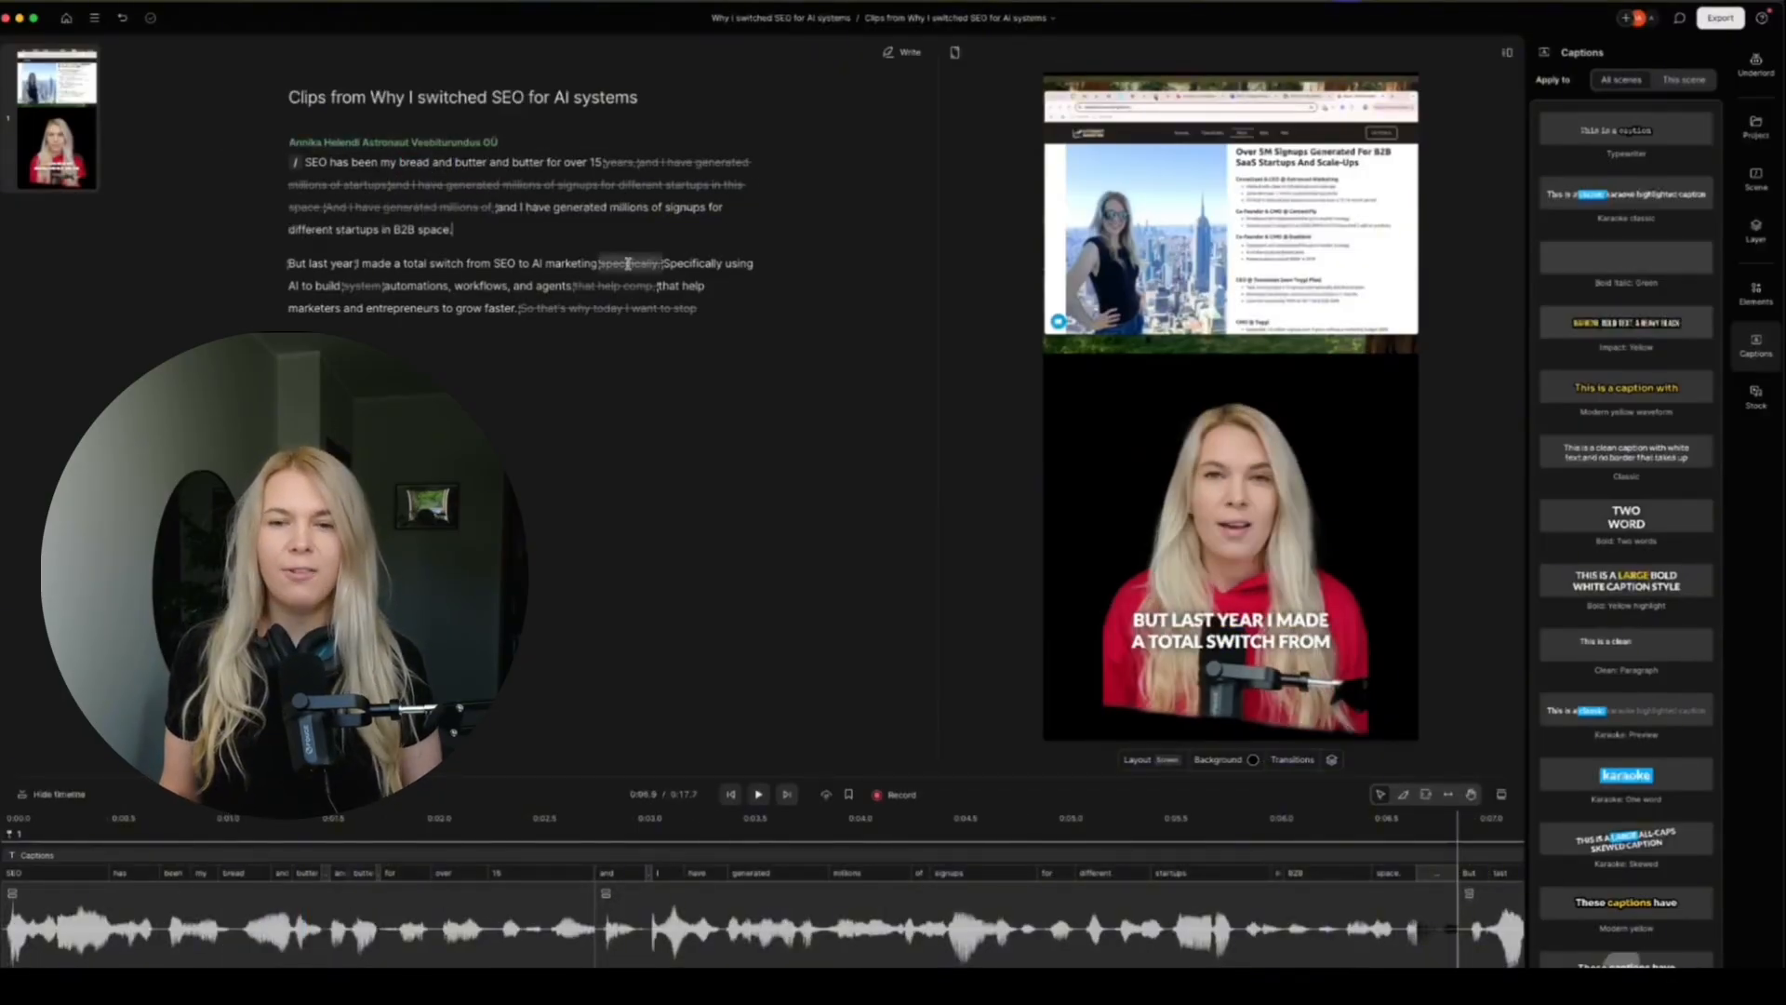
mouse_move(628, 264)
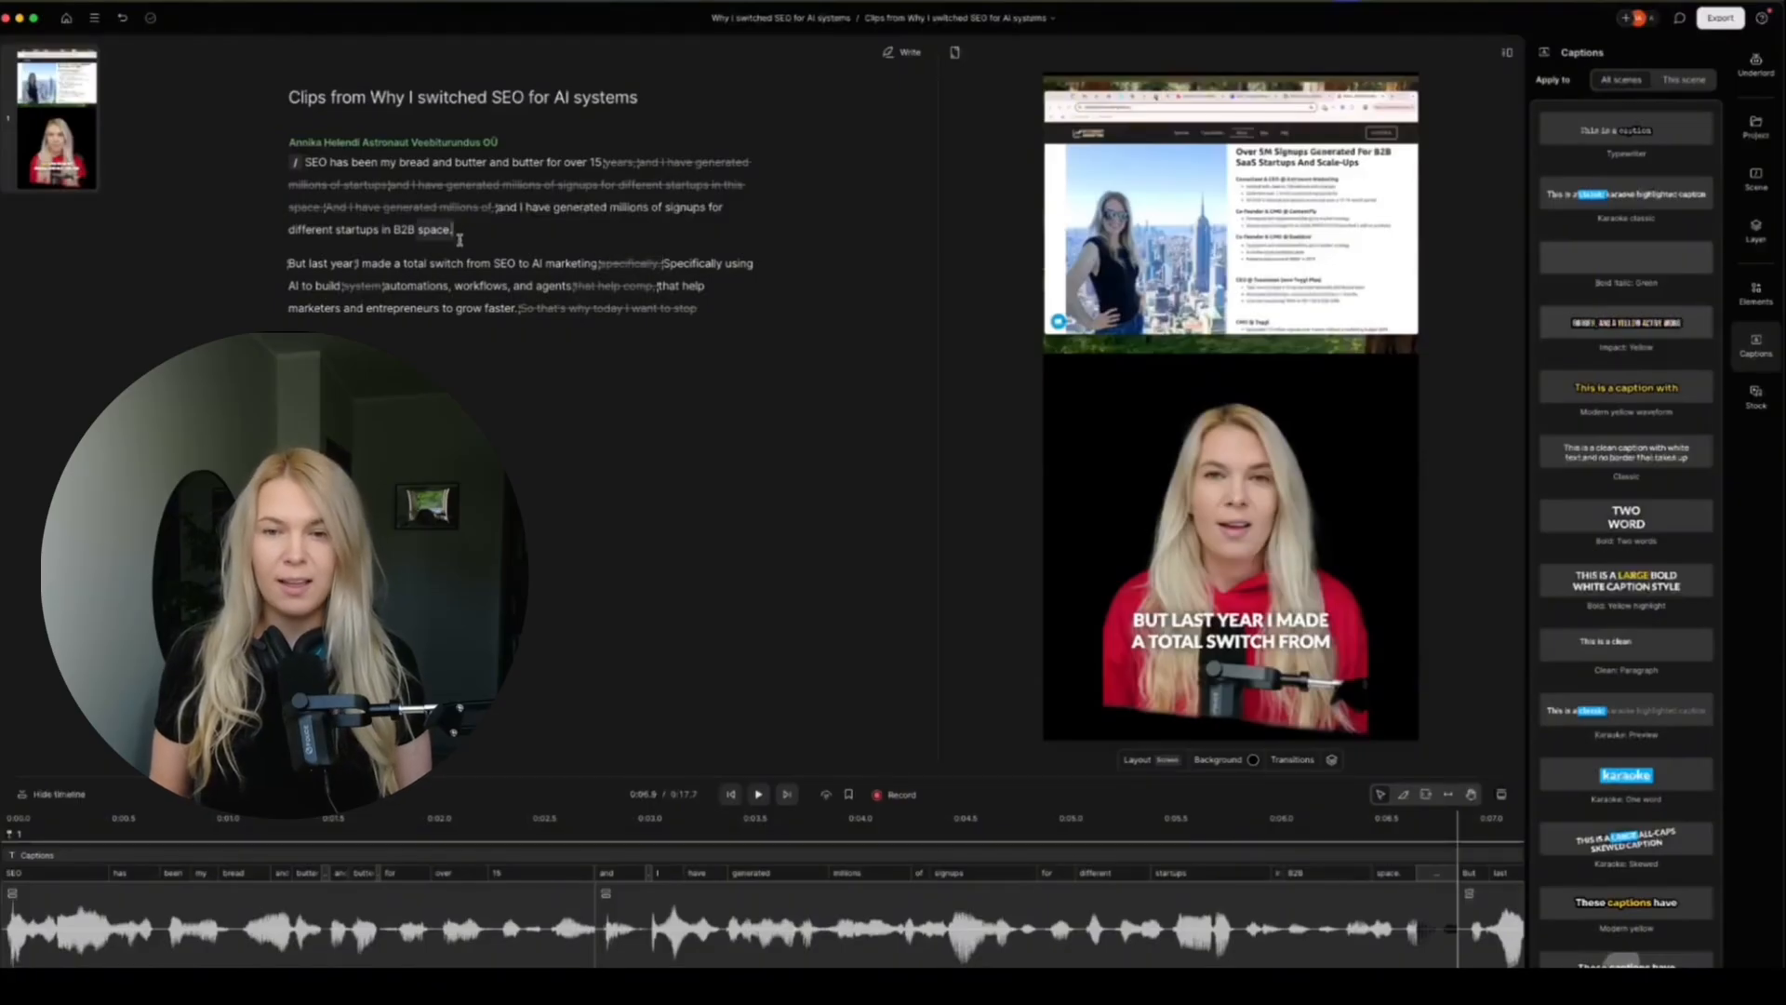
click(891, 794)
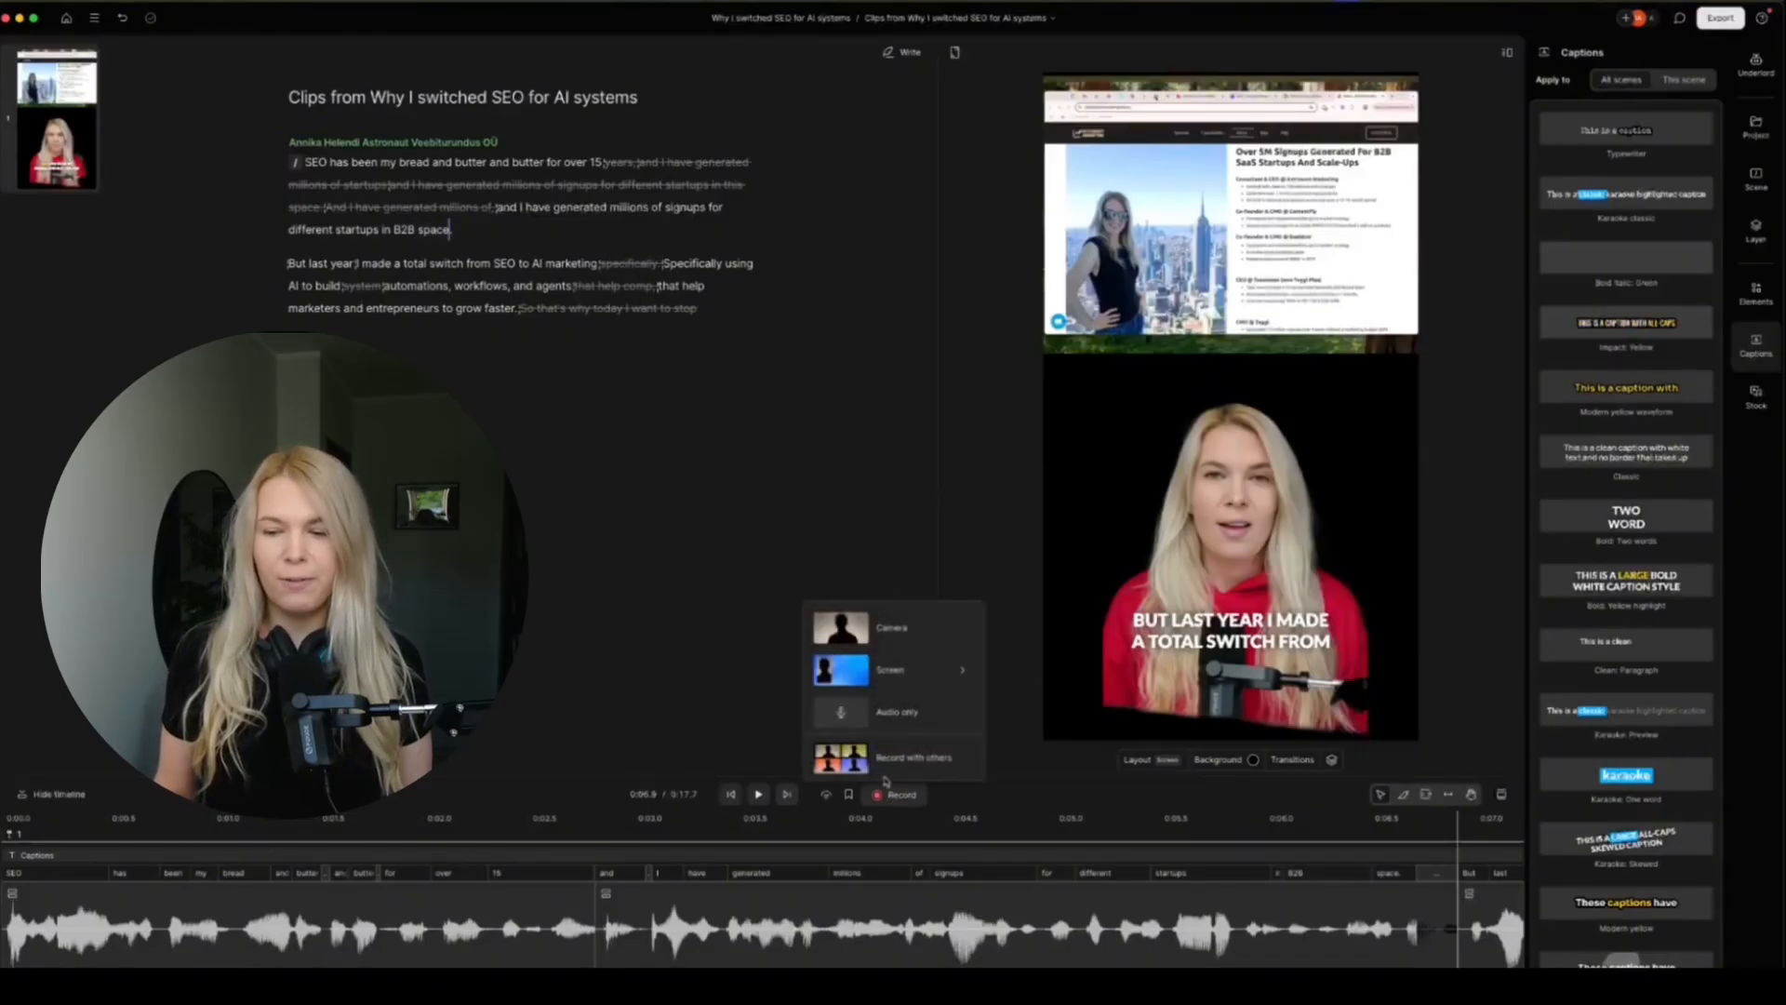
mouse_move(893, 674)
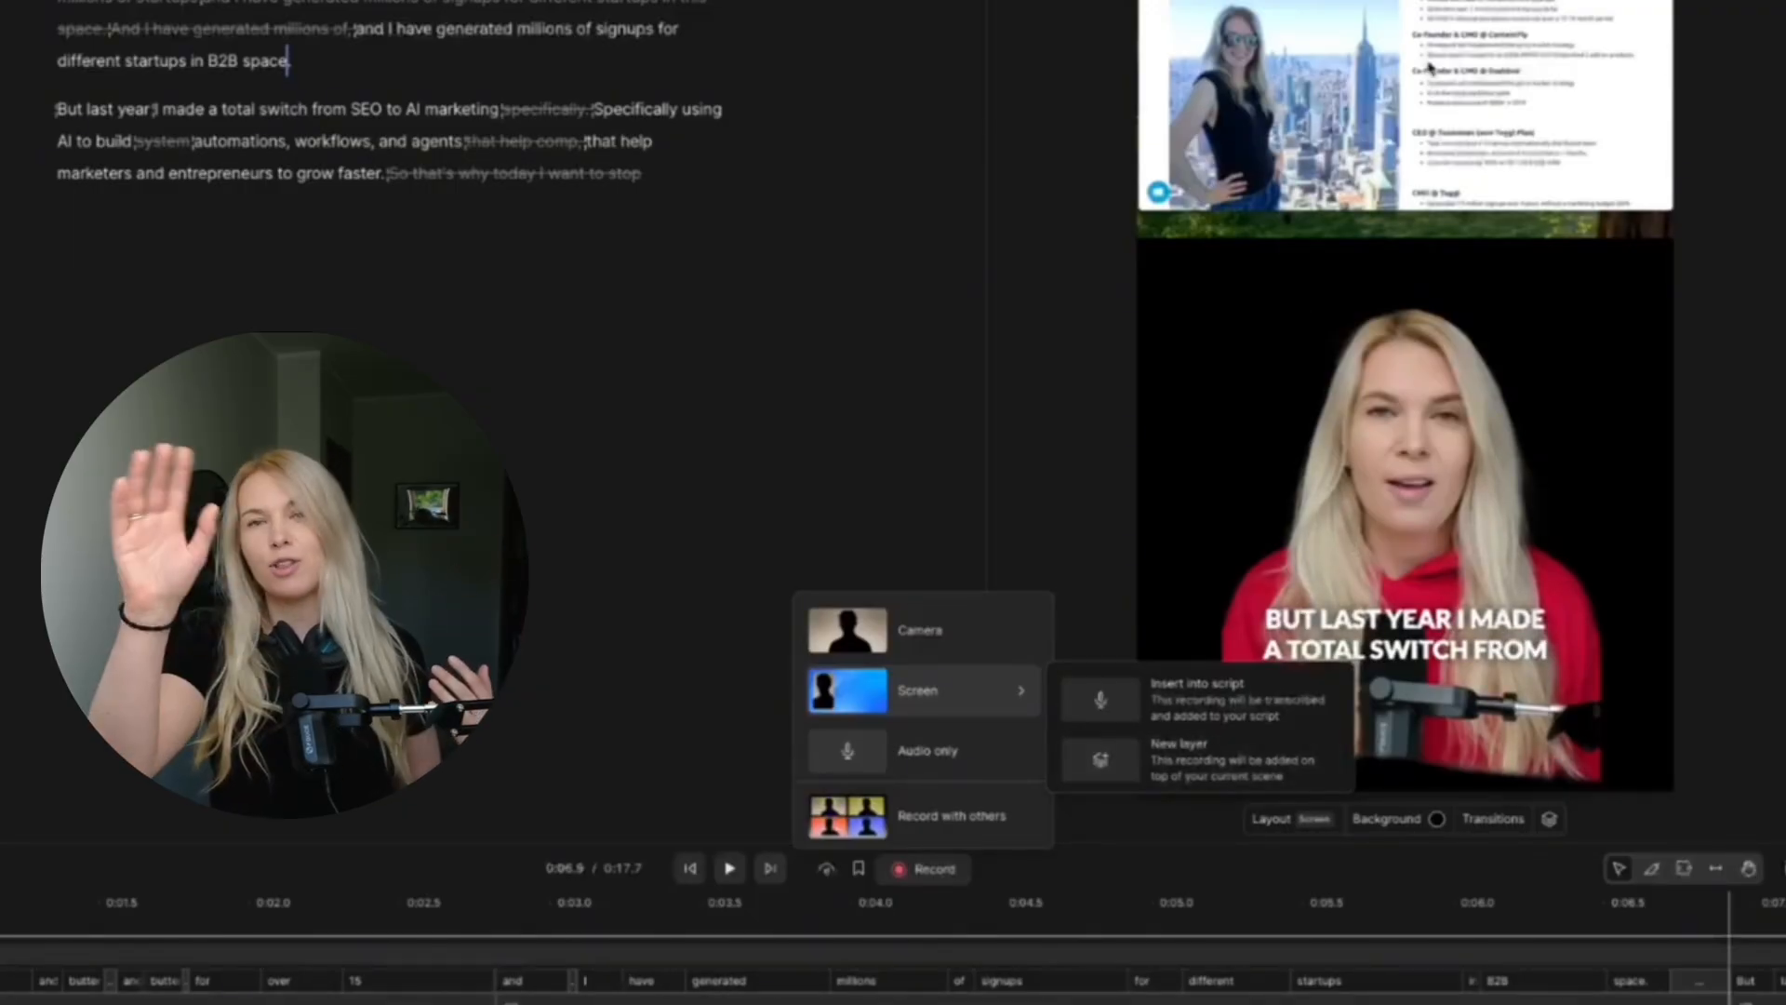
click(723, 426)
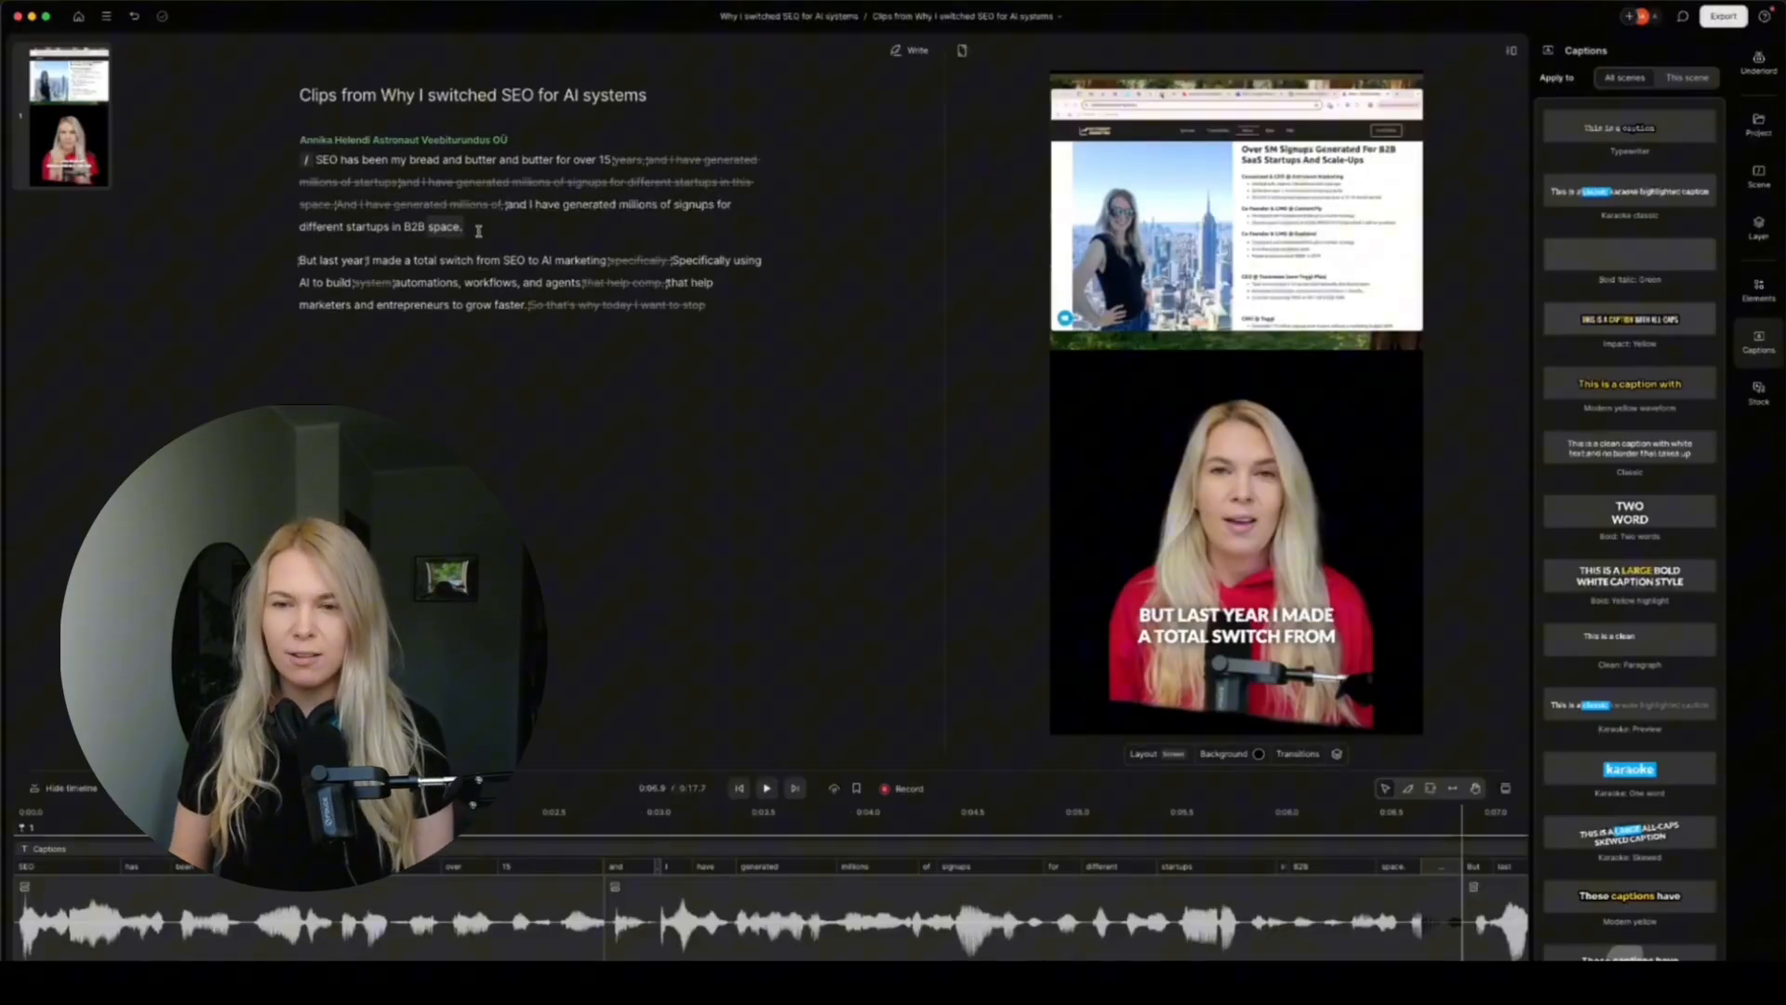
- Start a new scene after "B2B space." and enlarge the speaker's camera cutout to fill most of its canvas
text(/)
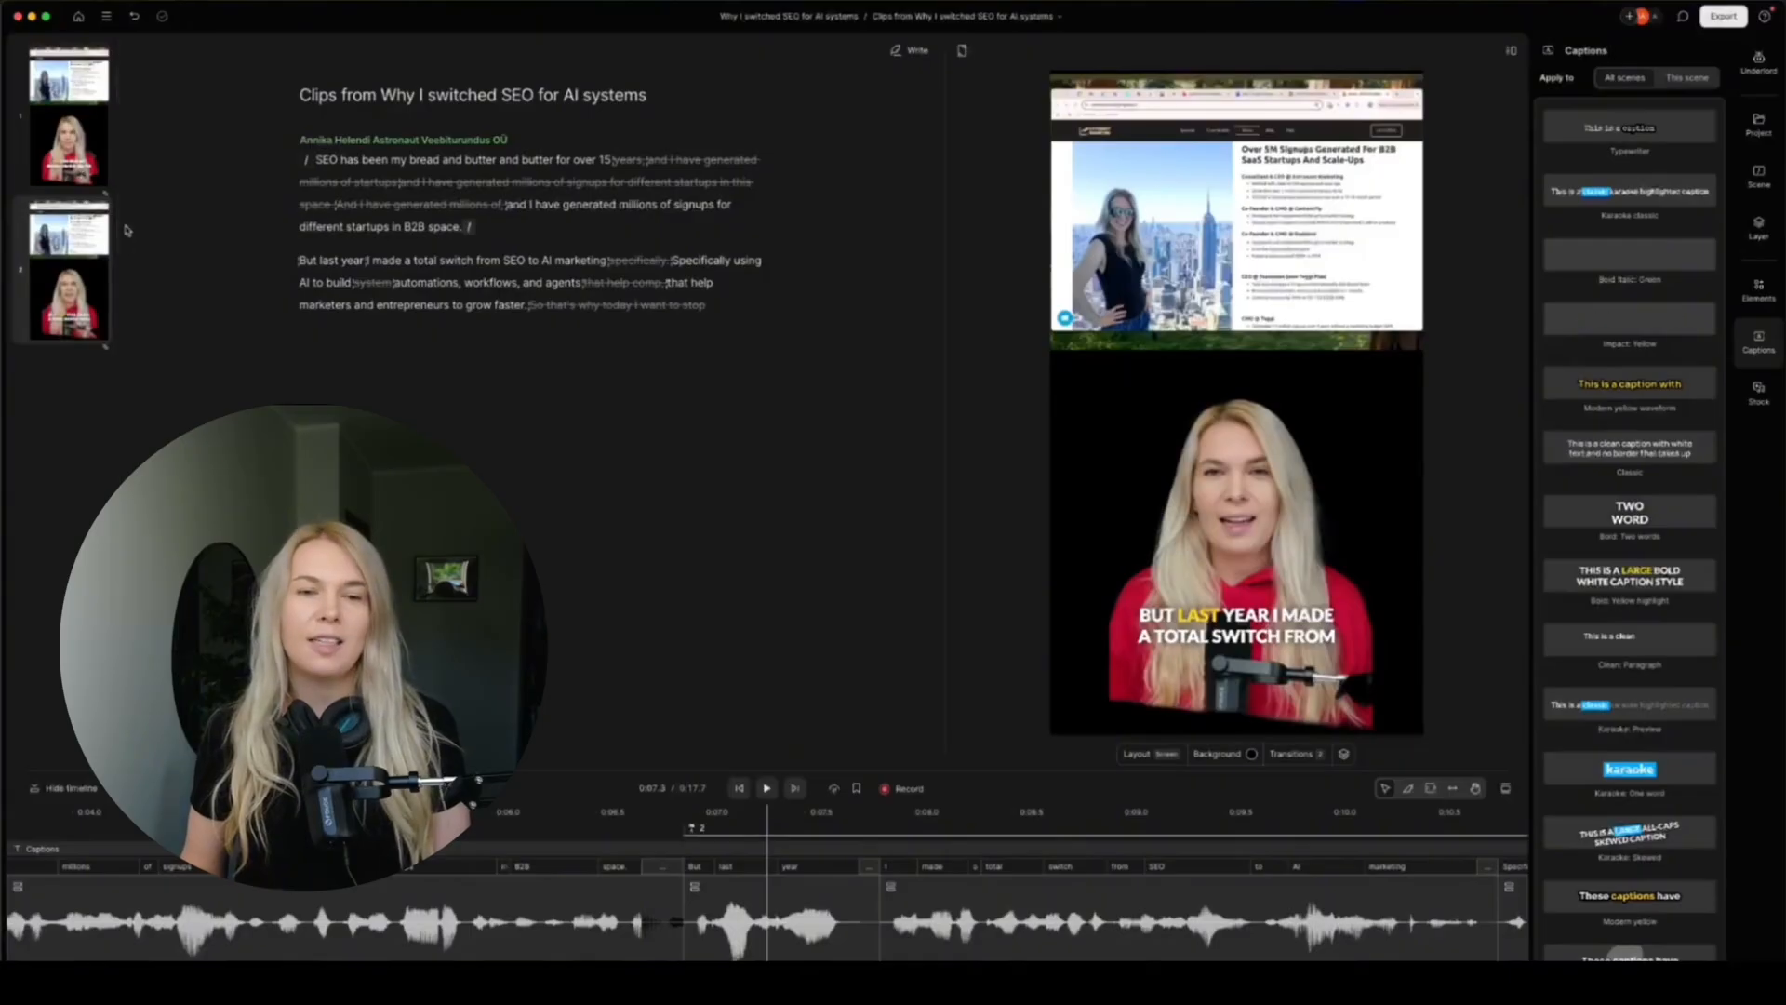
click(383, 261)
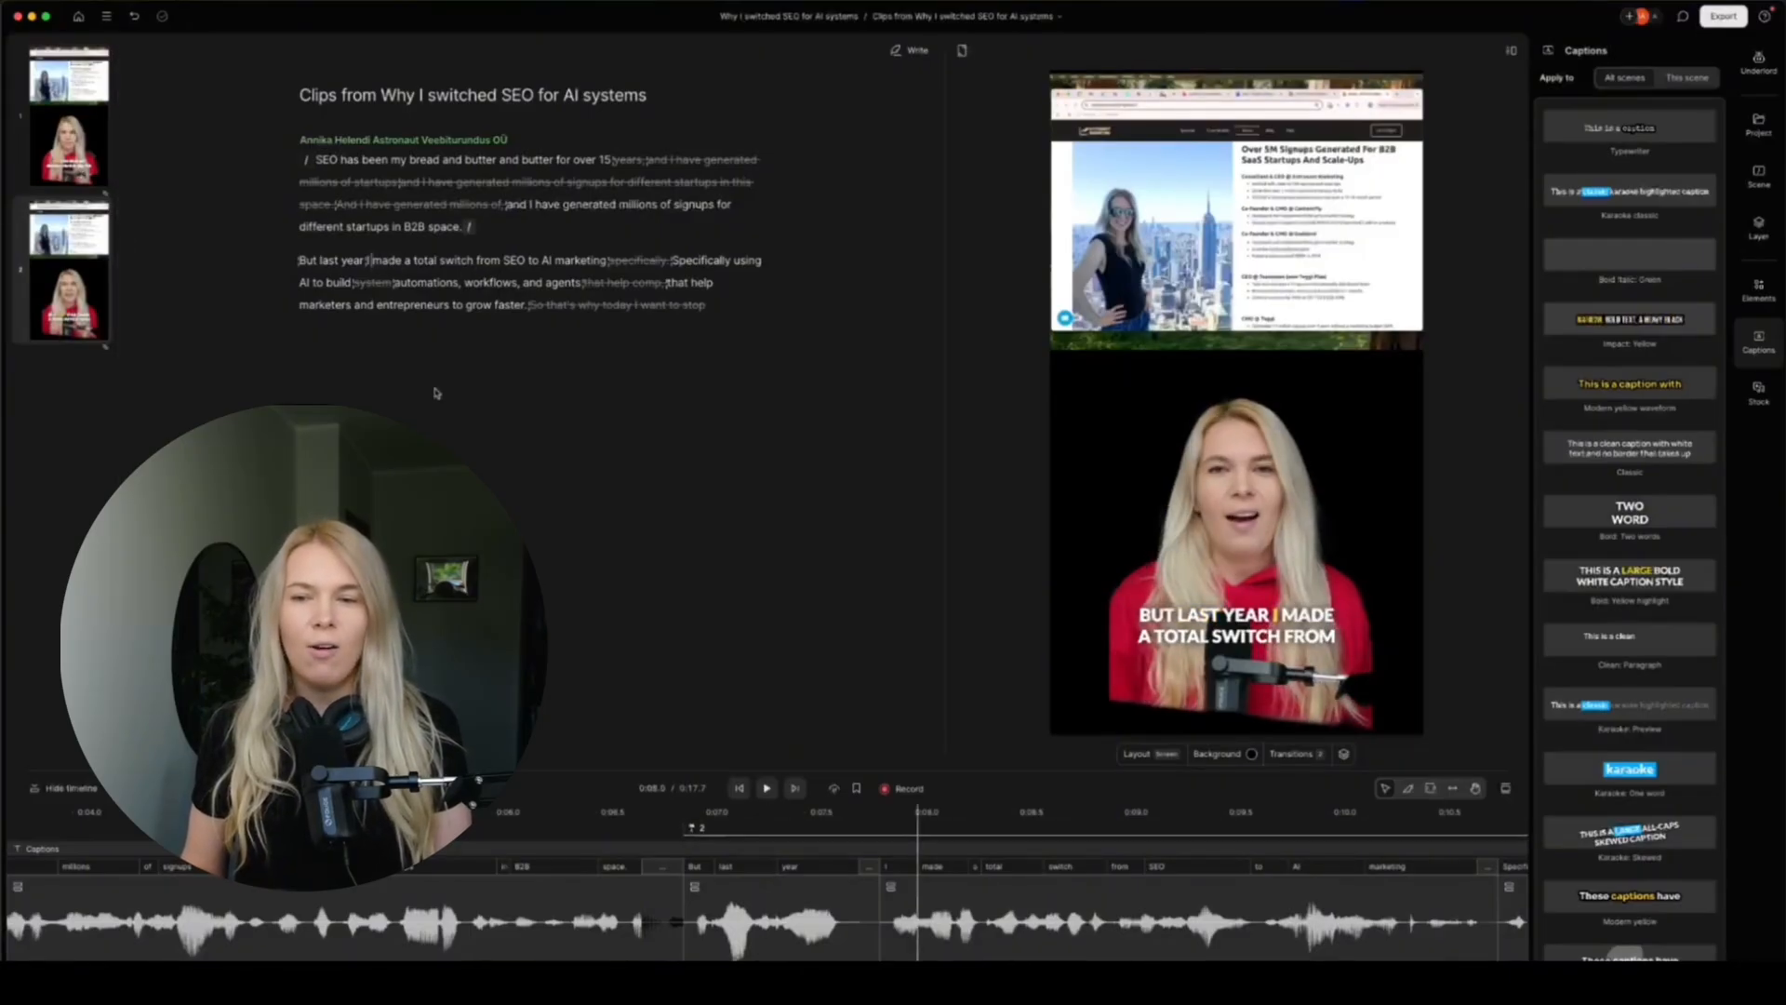
click(1156, 424)
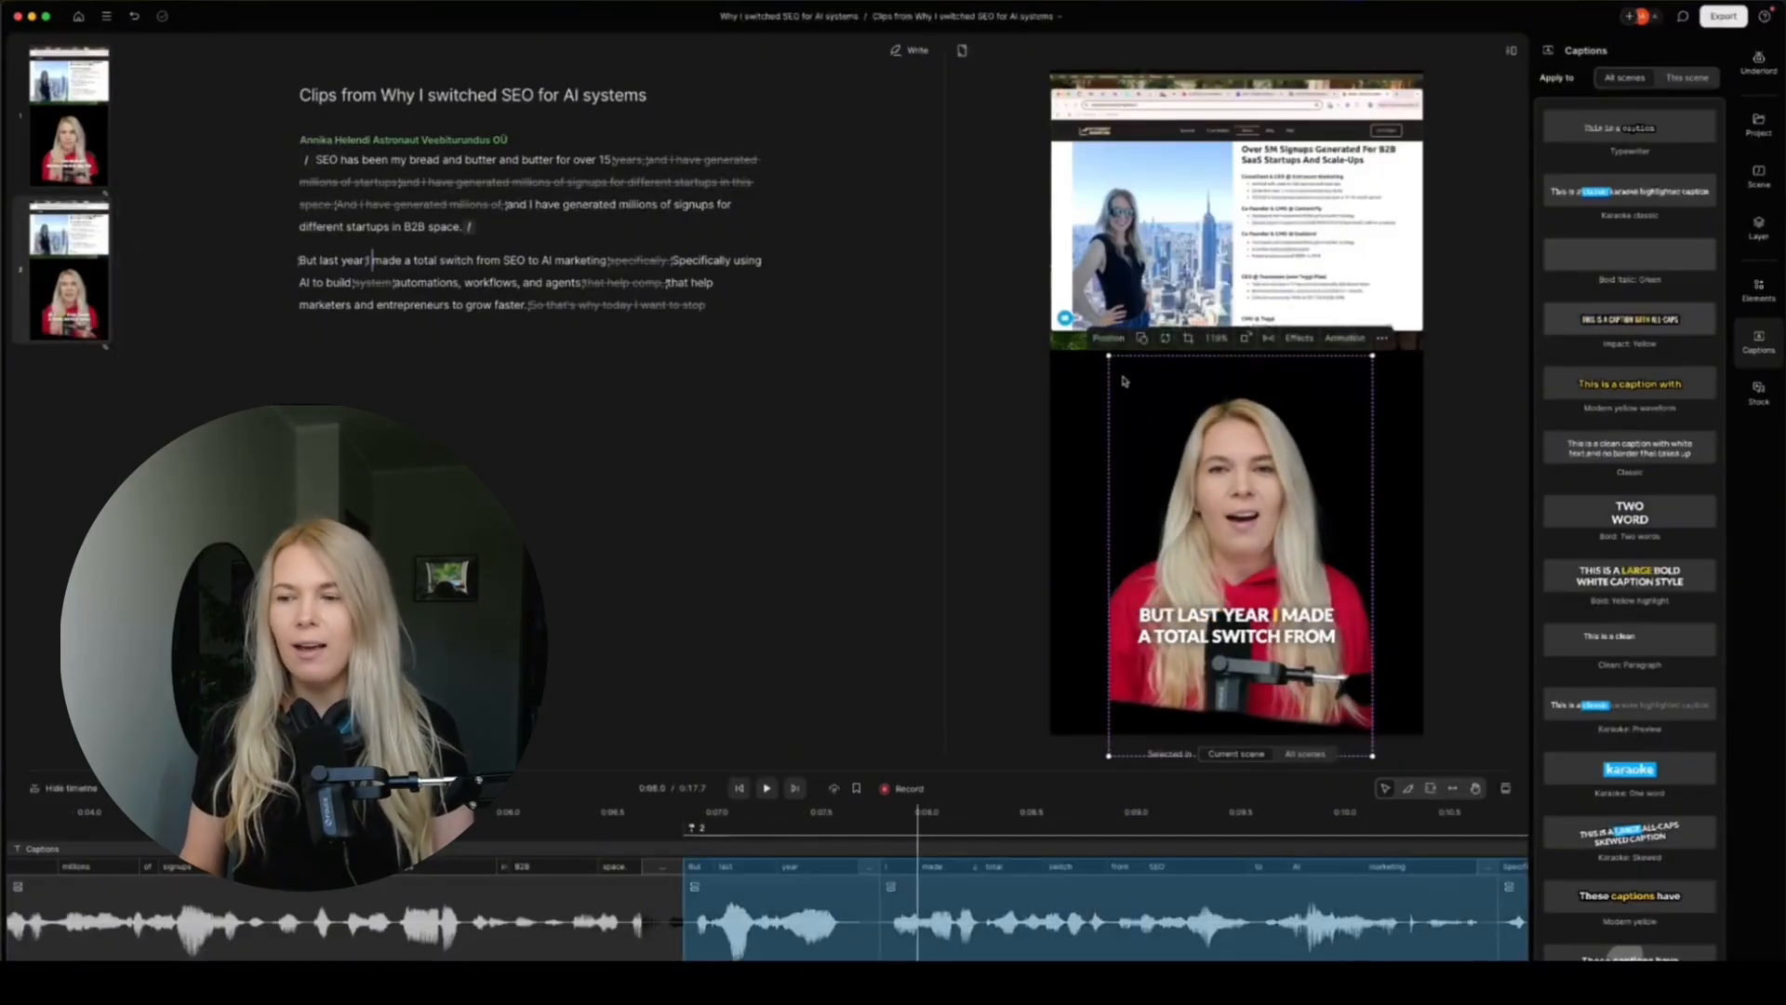
drag(1107, 353, 972, 37)
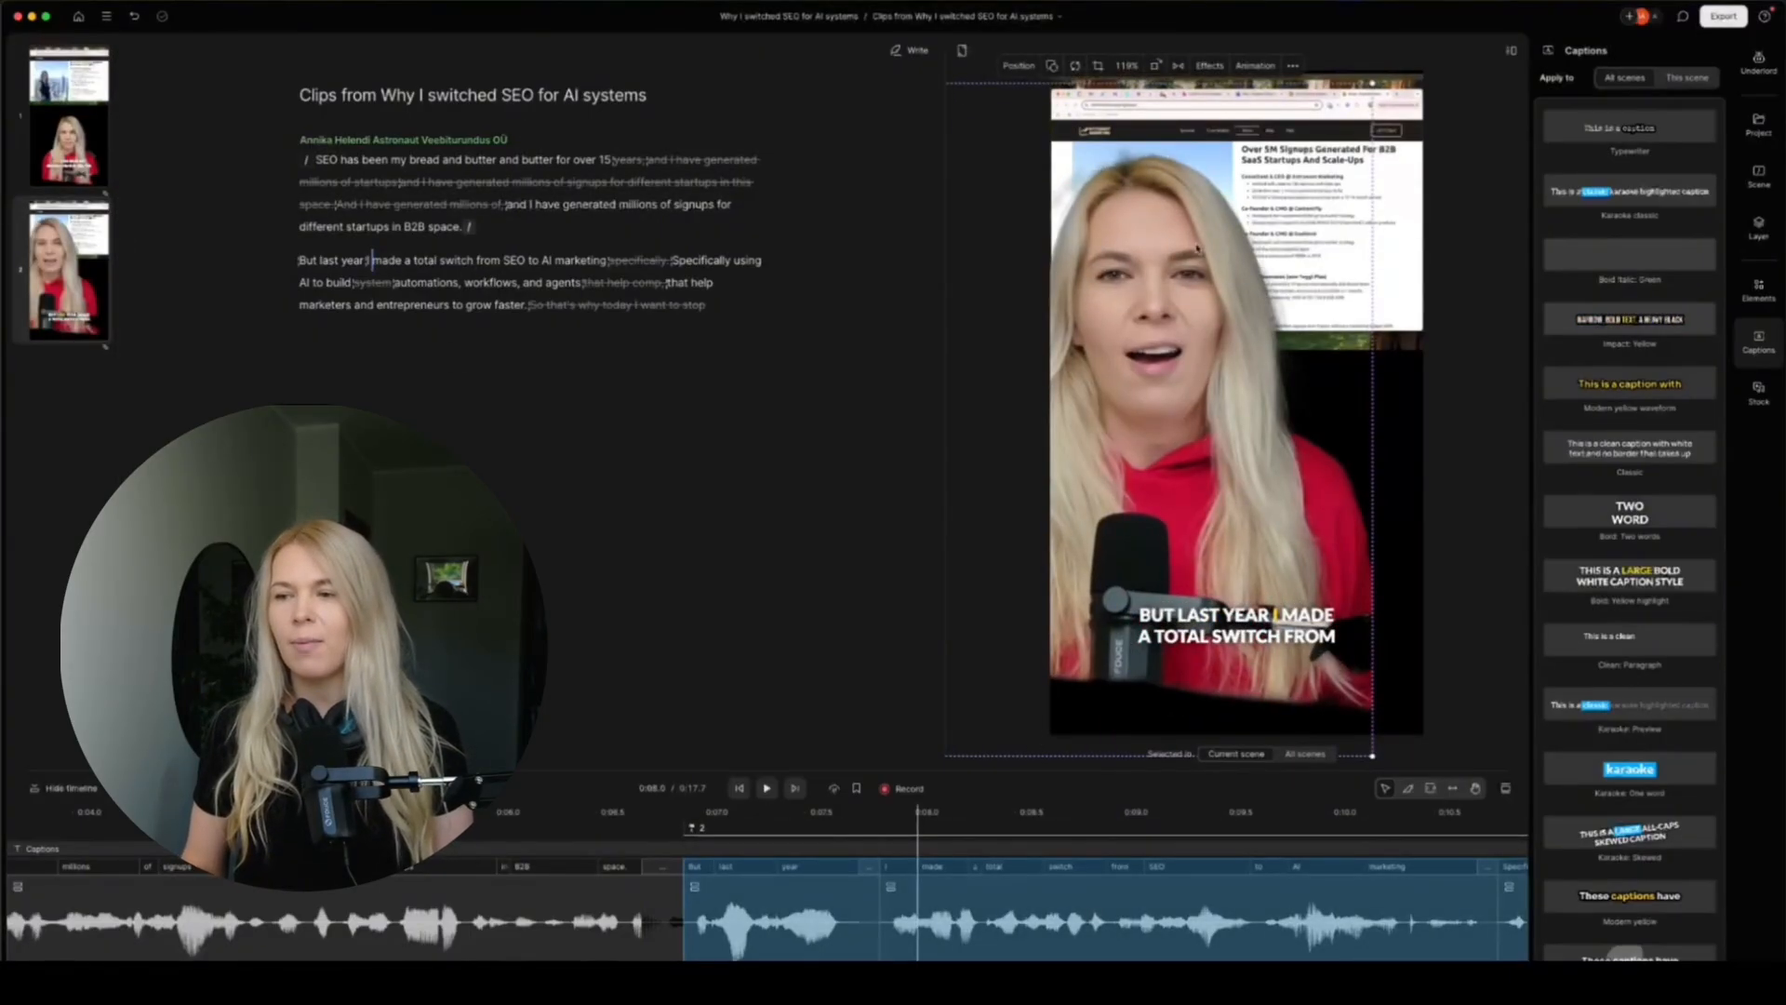
drag(1204, 247, 1254, 245)
- Play the clip from "startups" across the scene change to check the switch to the enlarged speaker
click(351, 227)
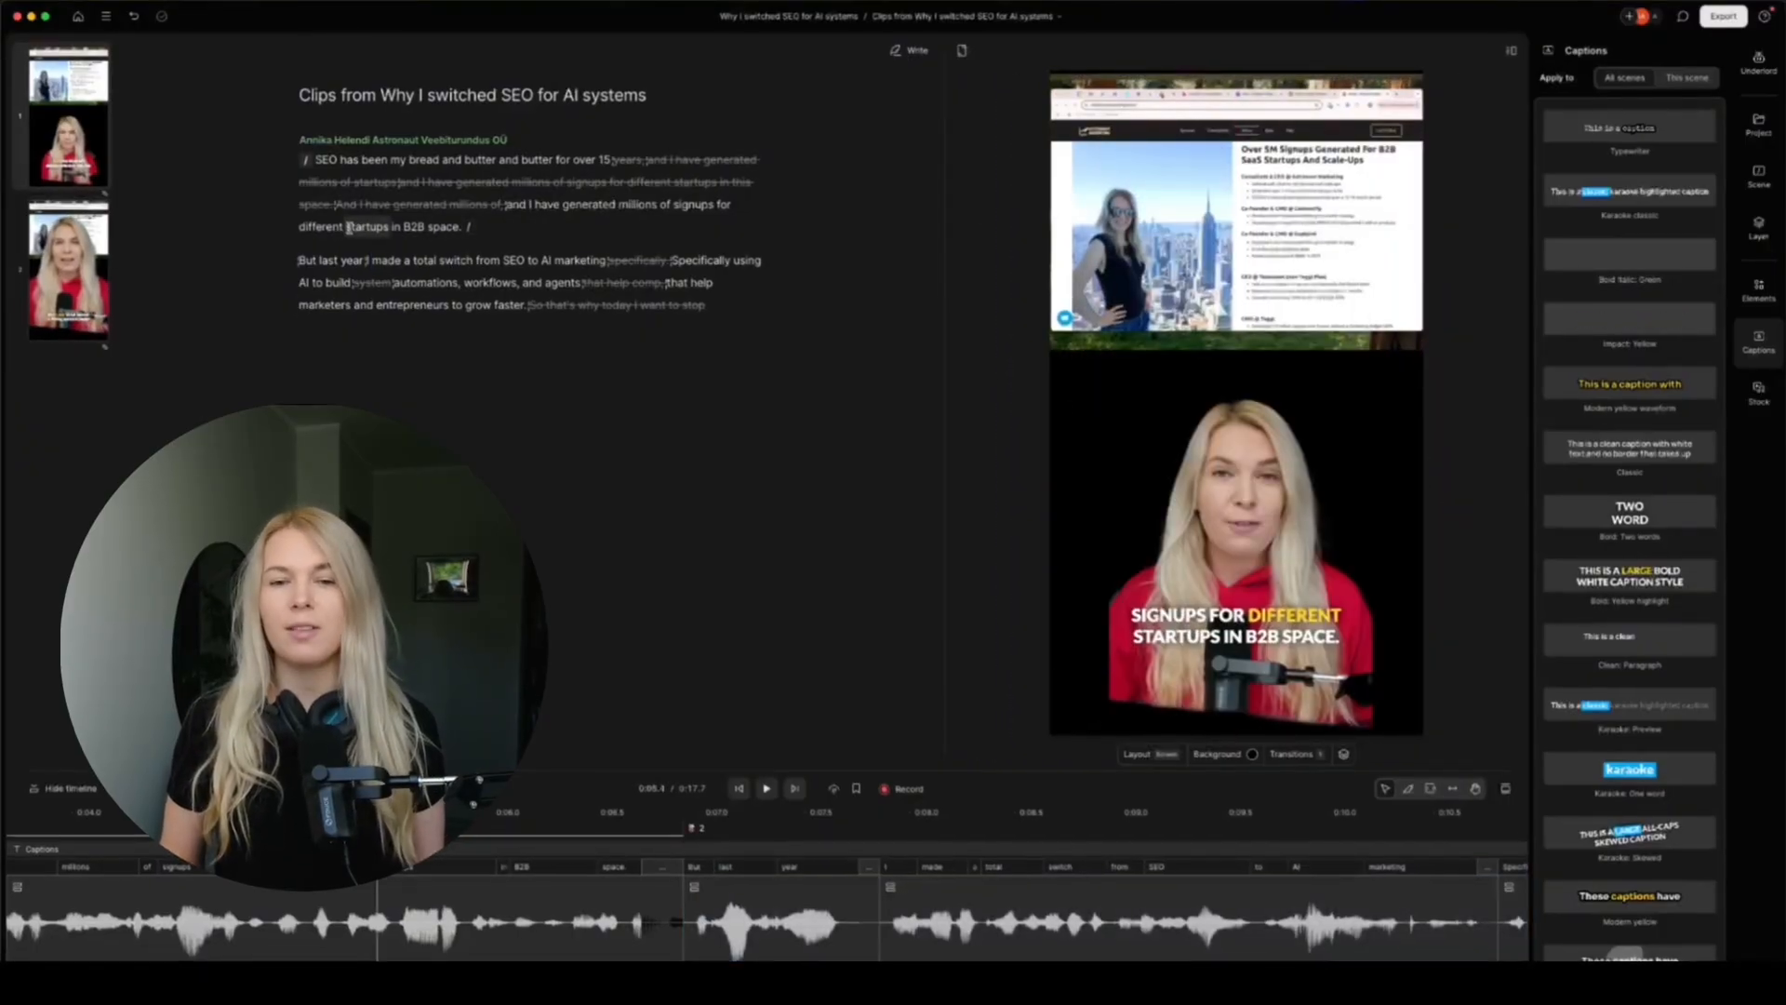
key(space)
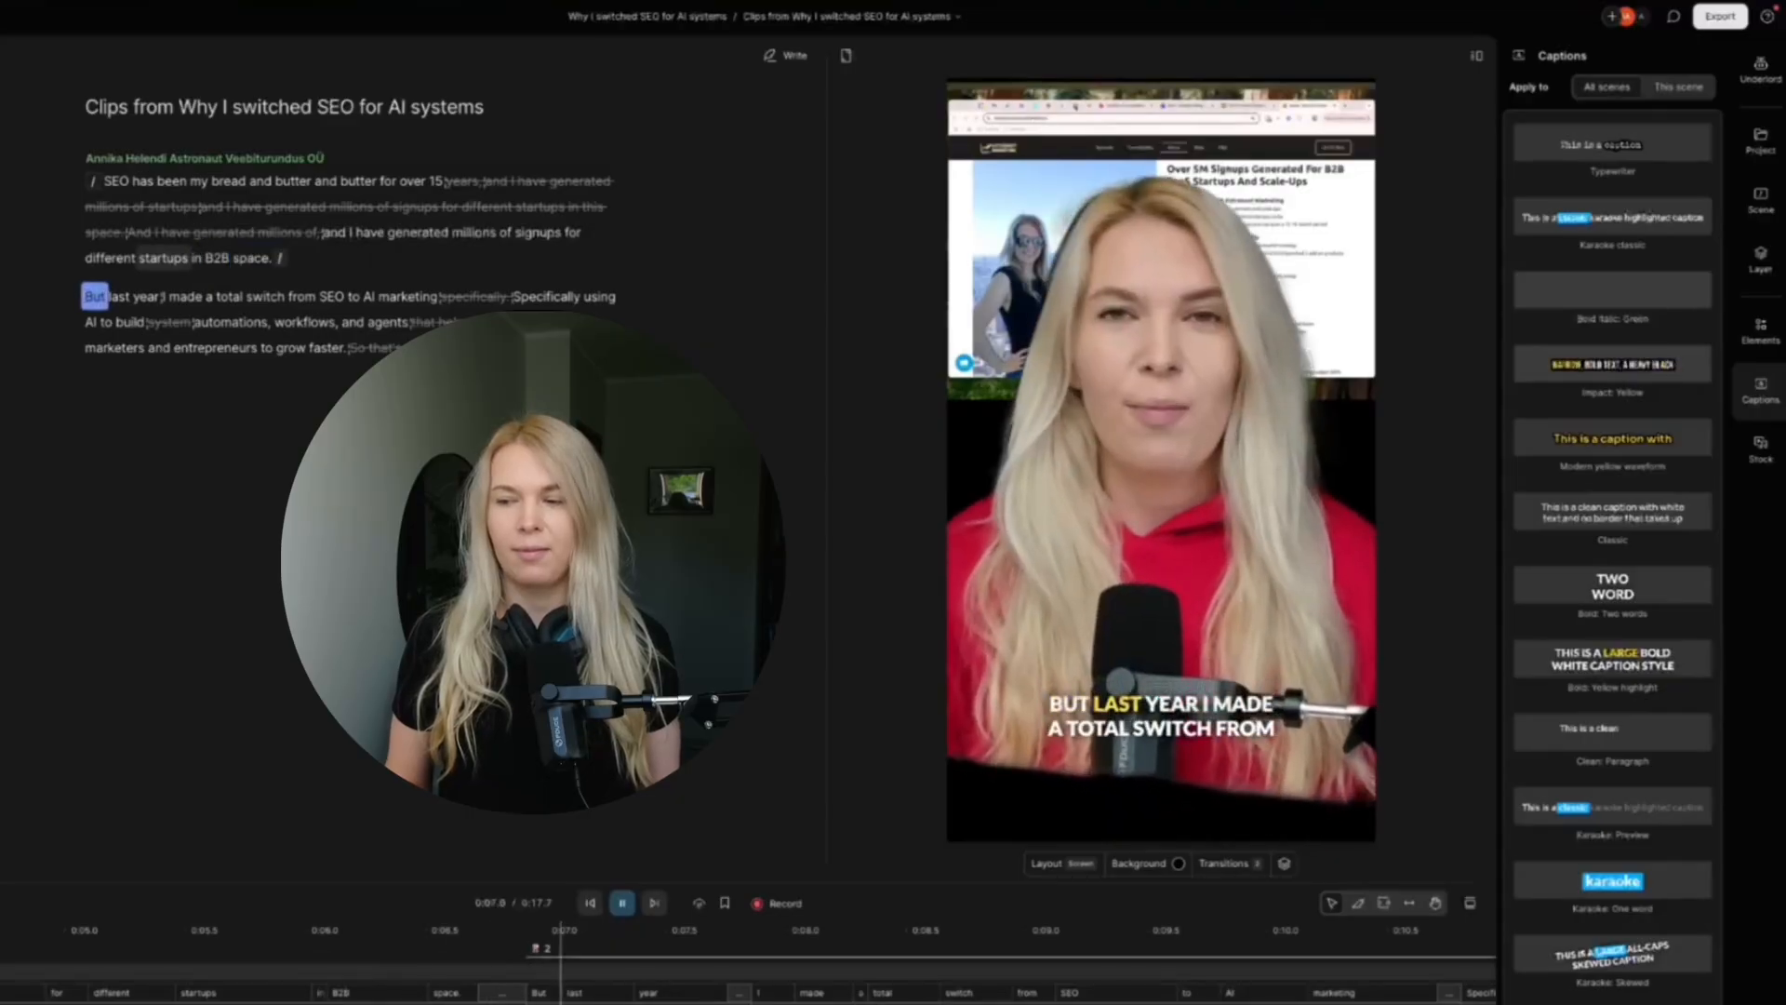
key(space)
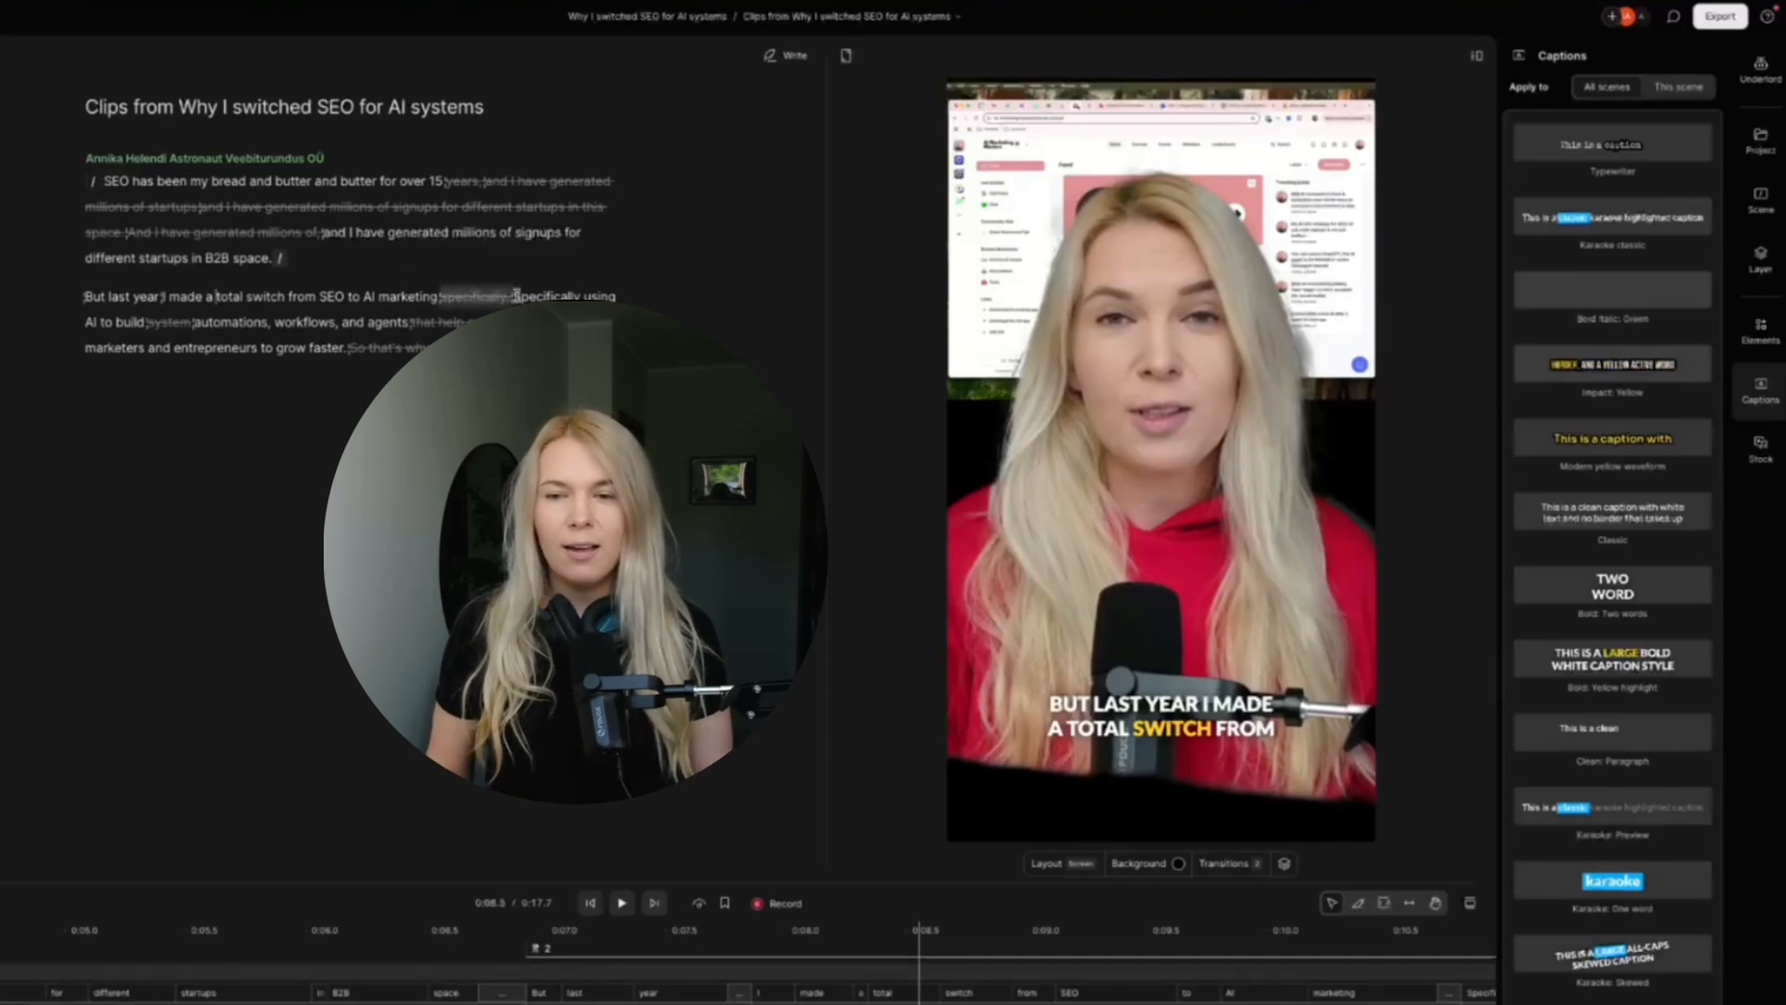
- Start another scene before "Specifically" and add a Subtitle text element reading "This is a test"
click(514, 296)
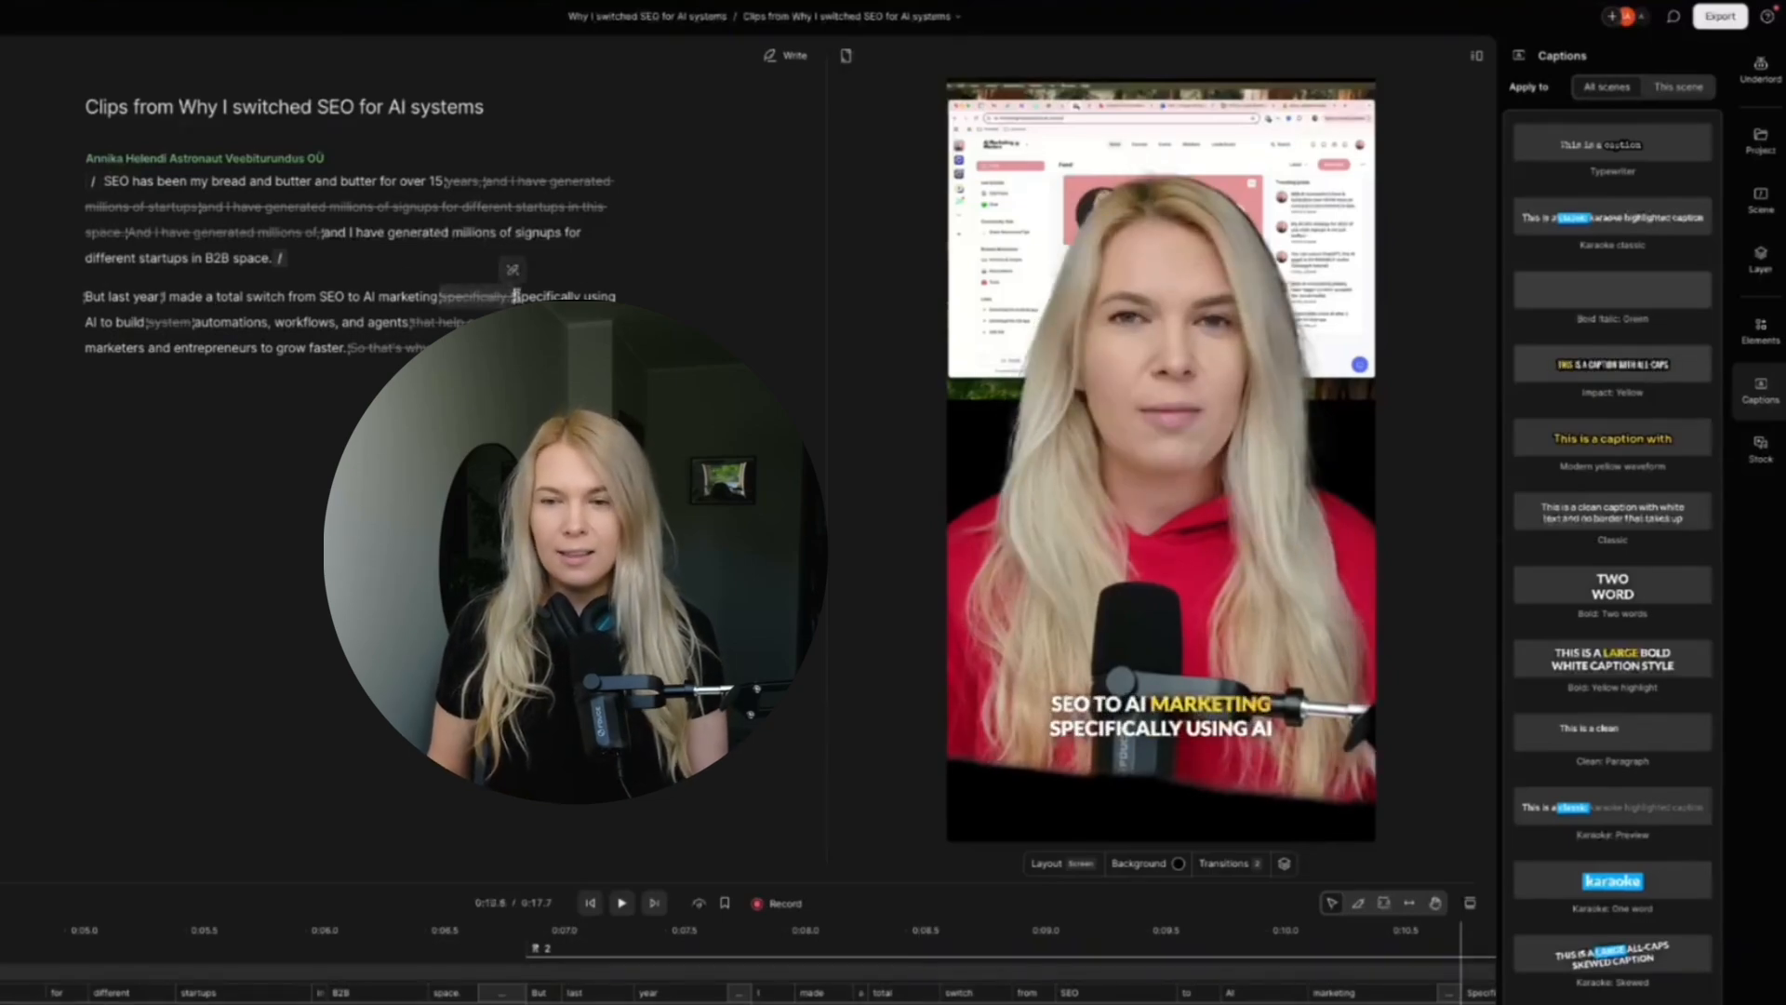
text(/)
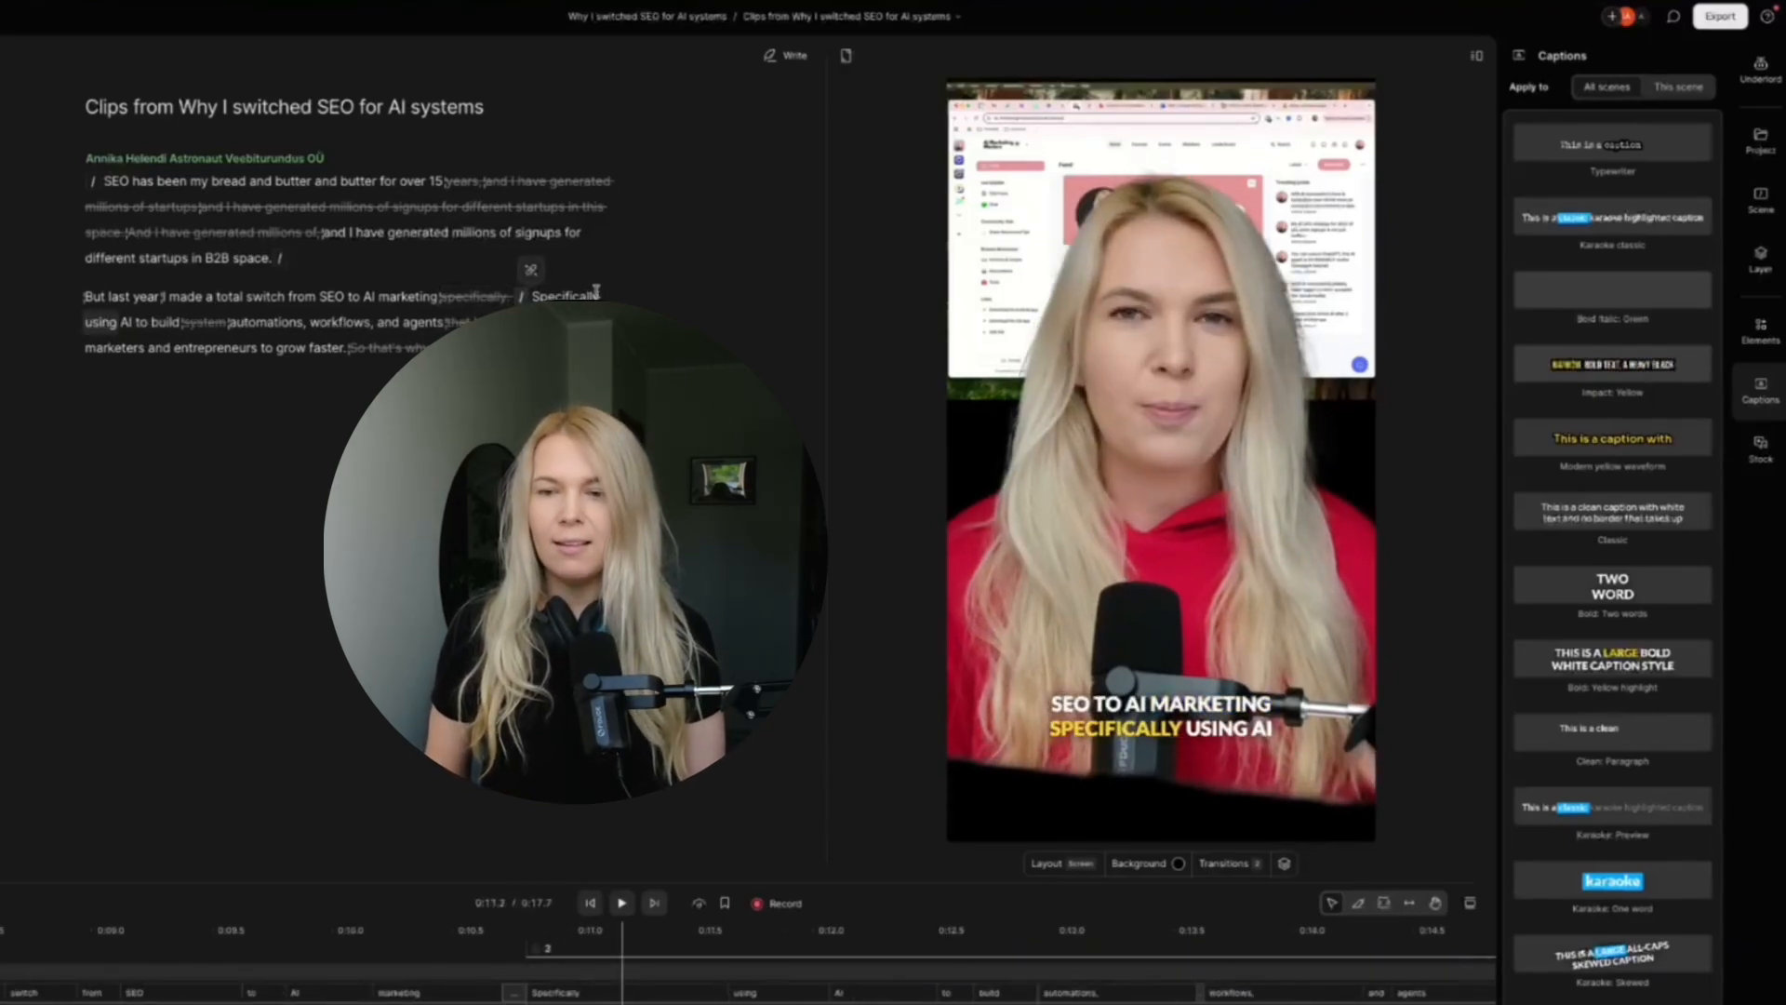
click(1760, 331)
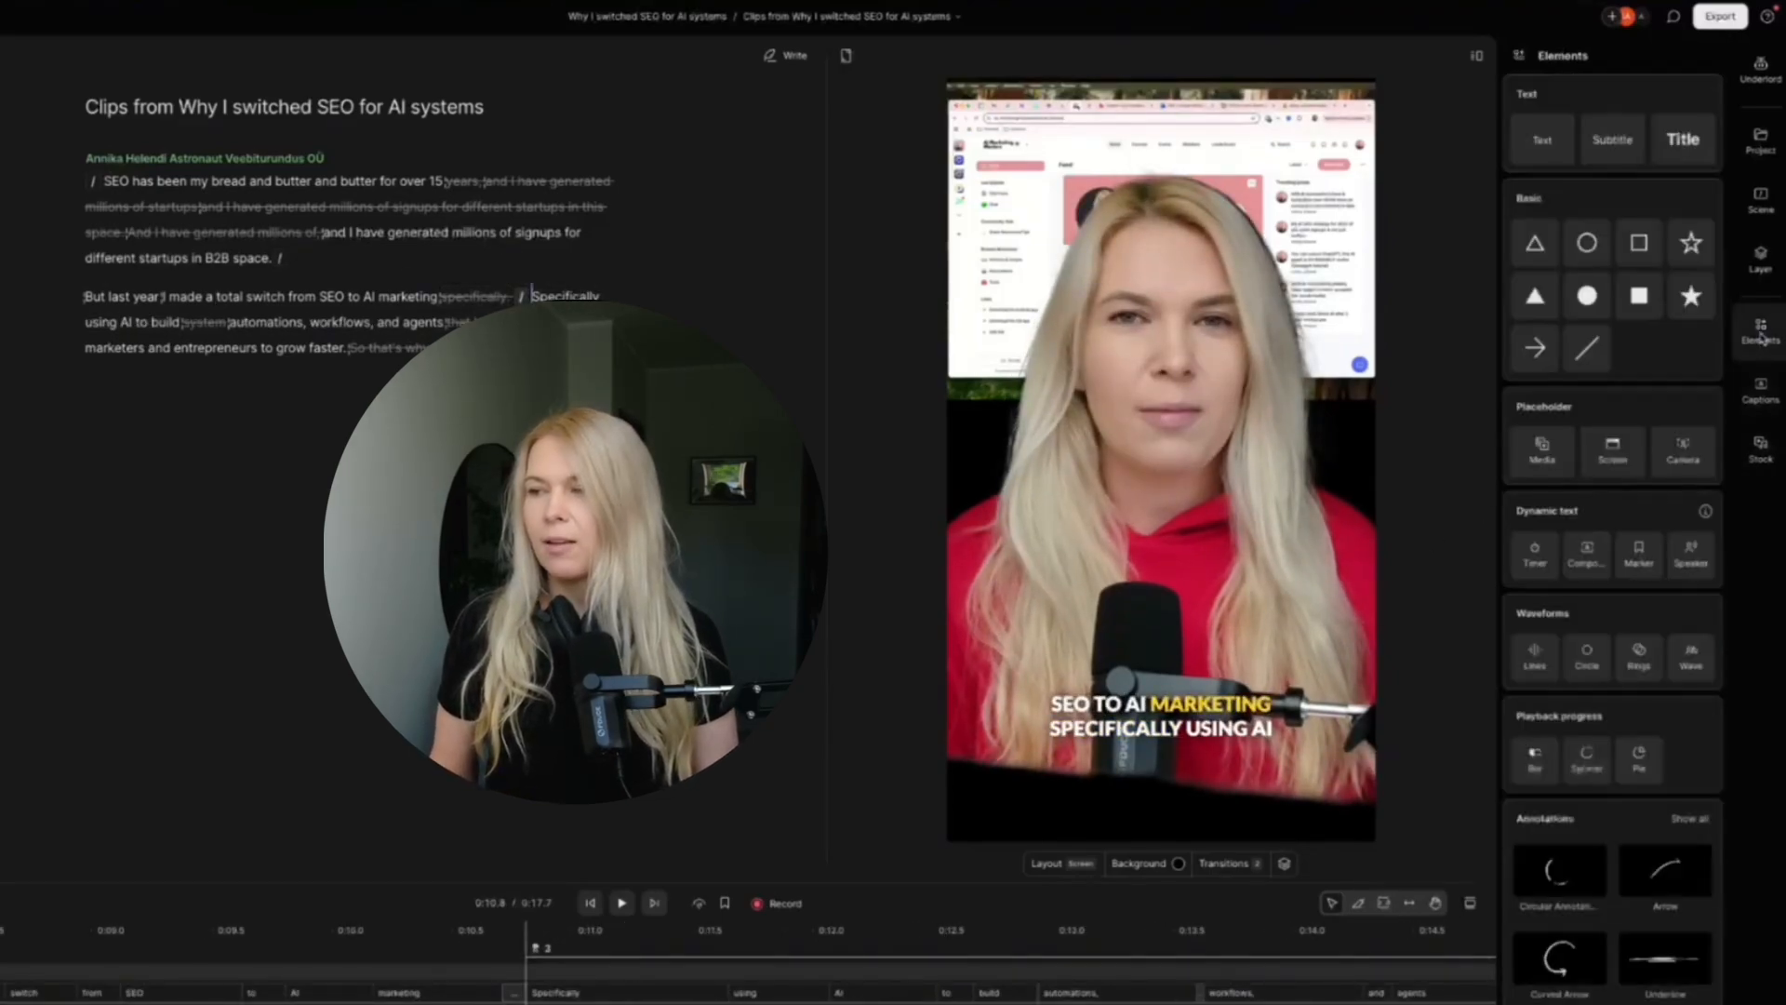
click(1612, 139)
text(This is a test)
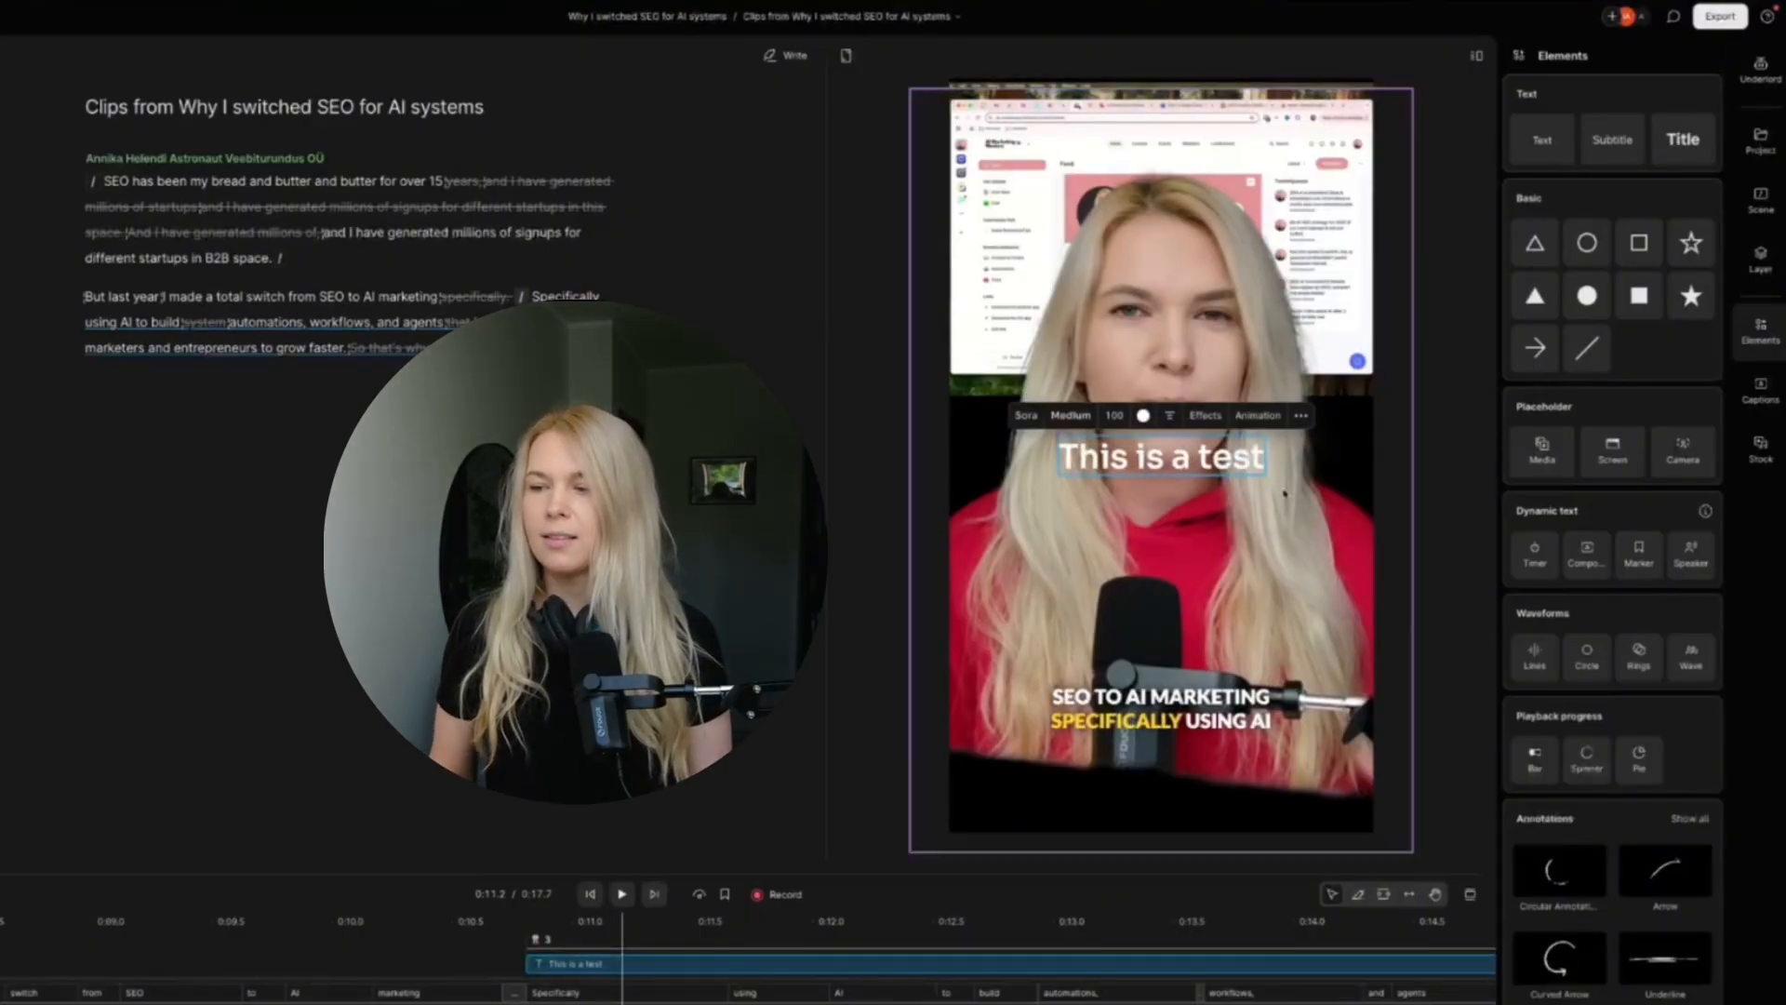
click(1123, 560)
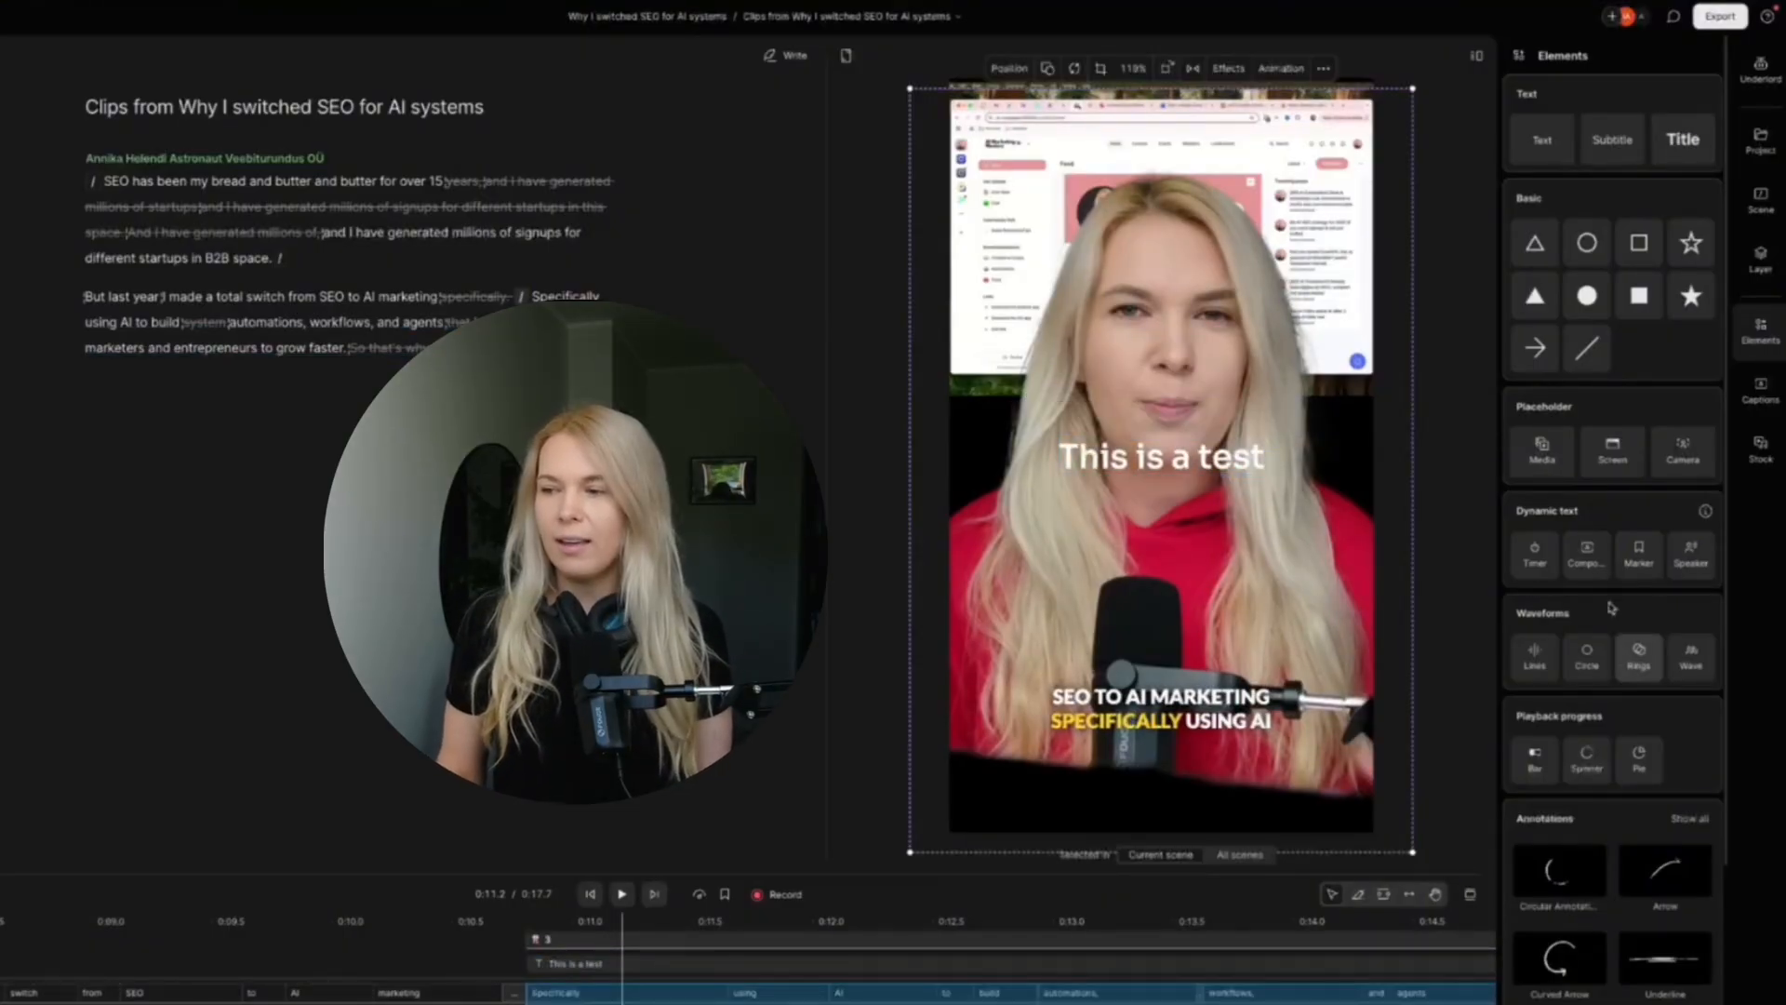